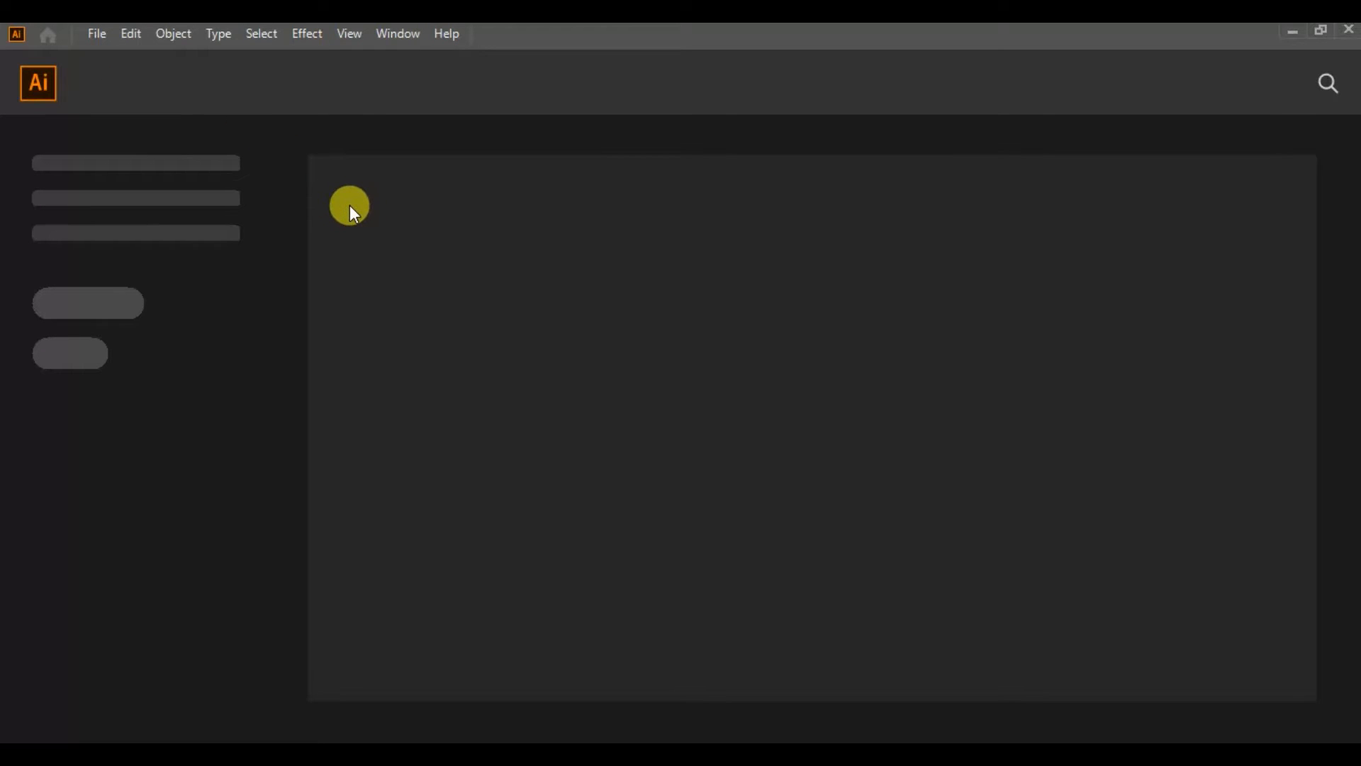
Step: Create a new landscape document from the A4 Art & Illustration preset, with units set to inches
key("ctrl+n")
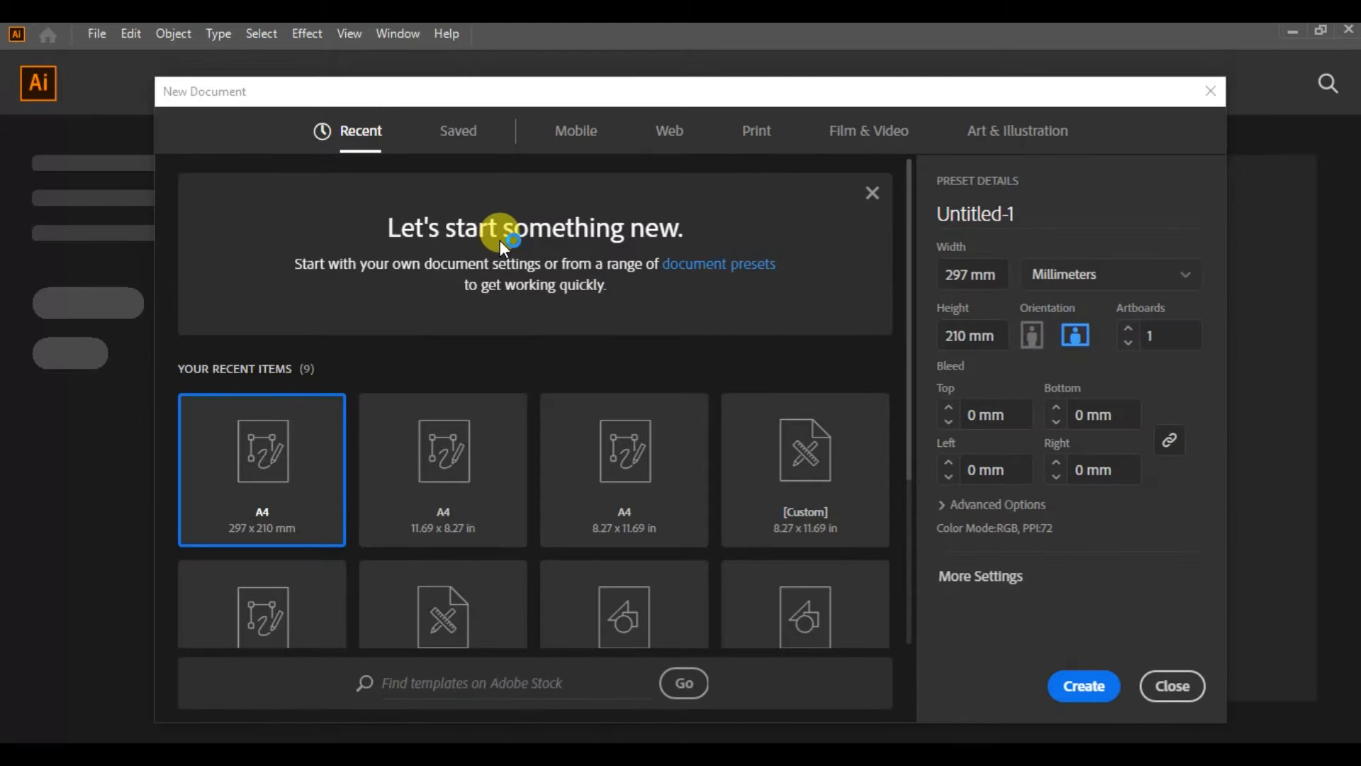
left_click(1020, 132)
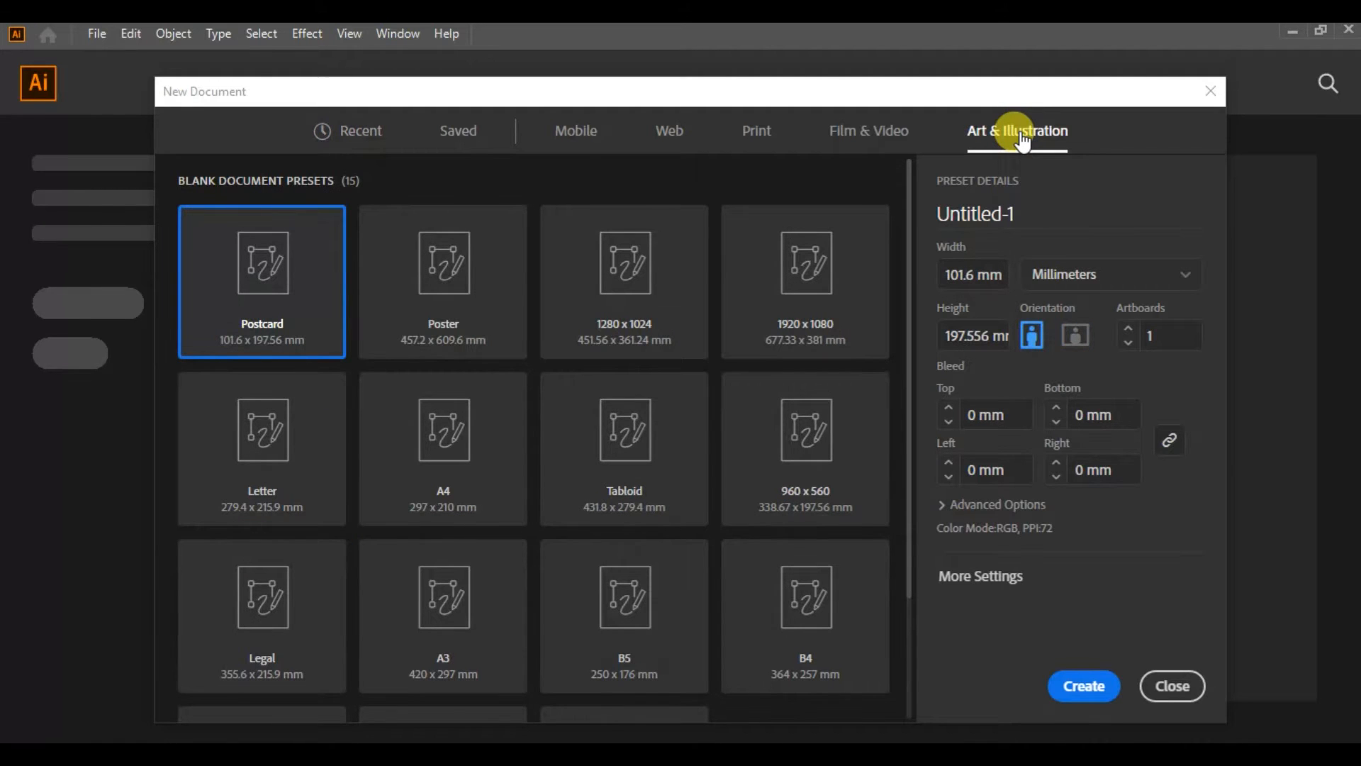
left_click(454, 487)
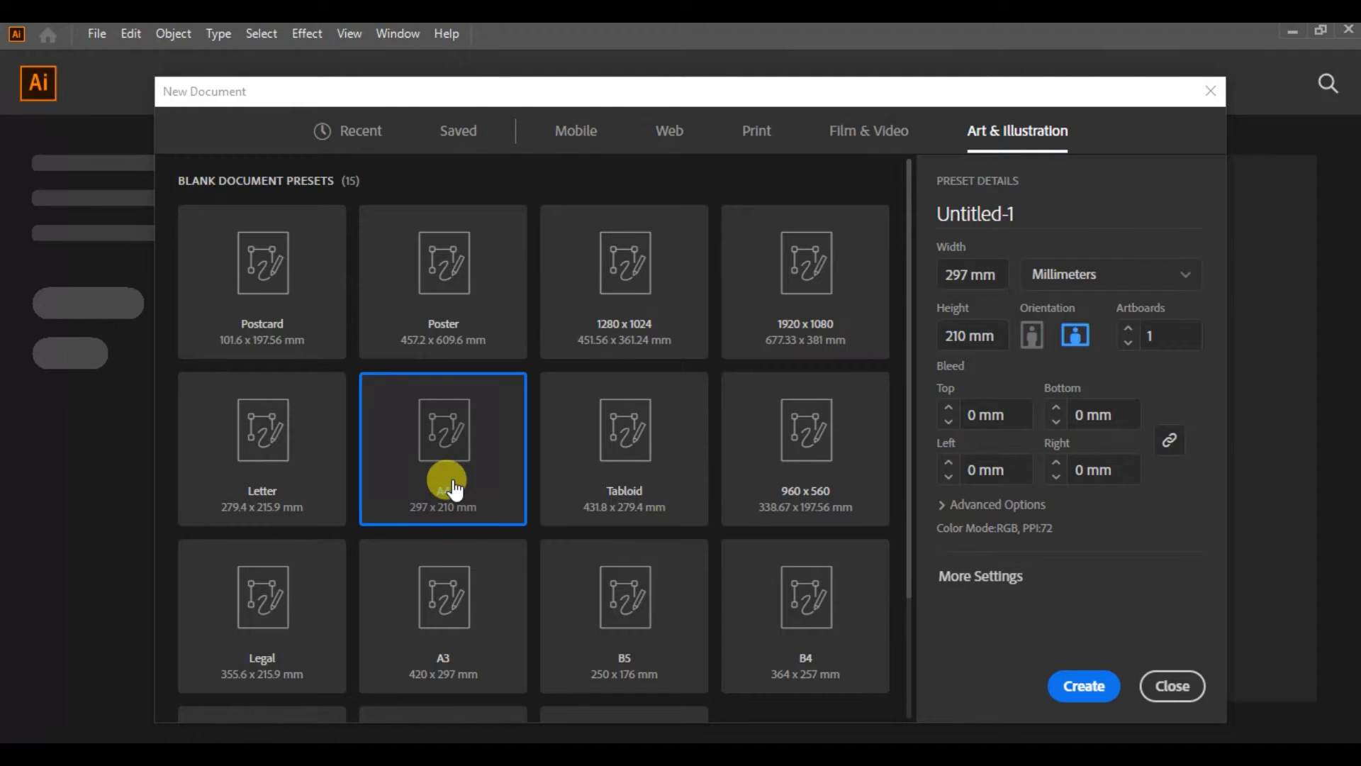
left_click(1122, 285)
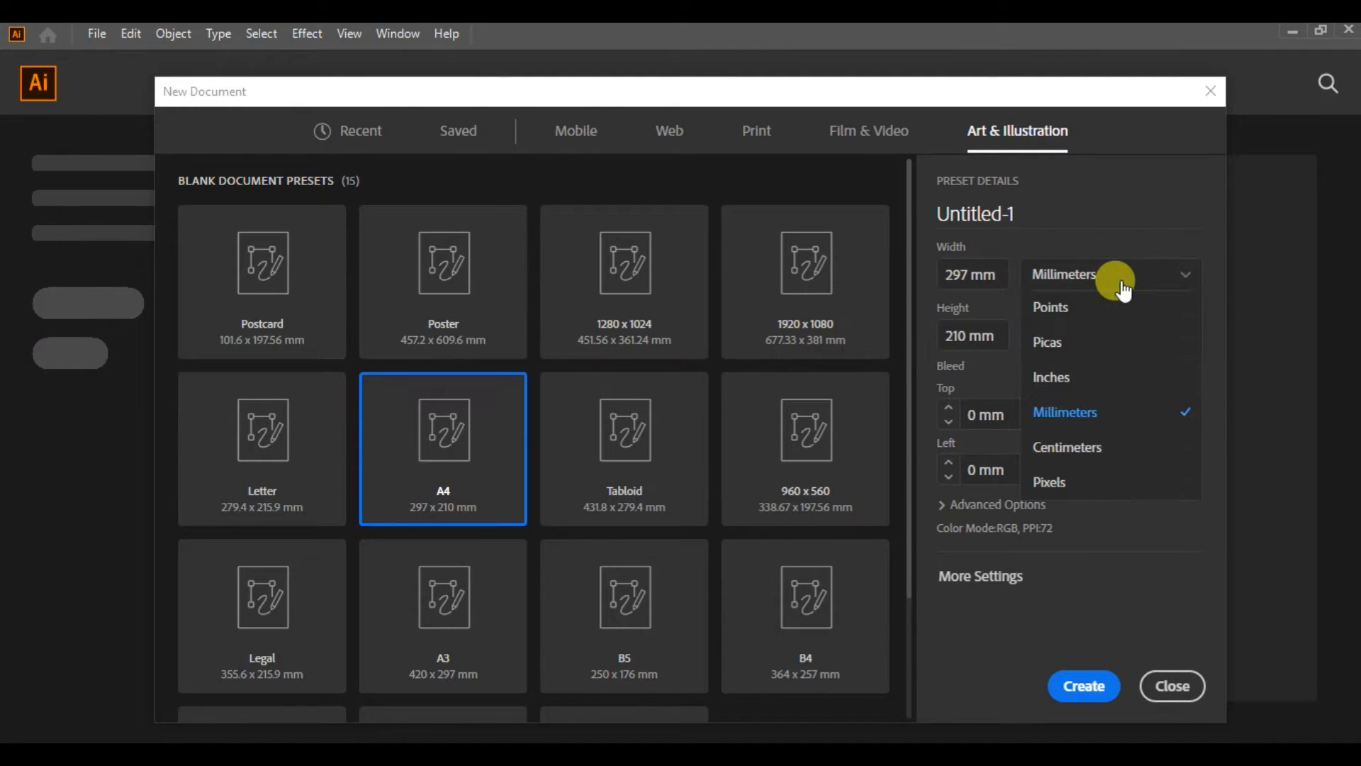
left_click(1072, 376)
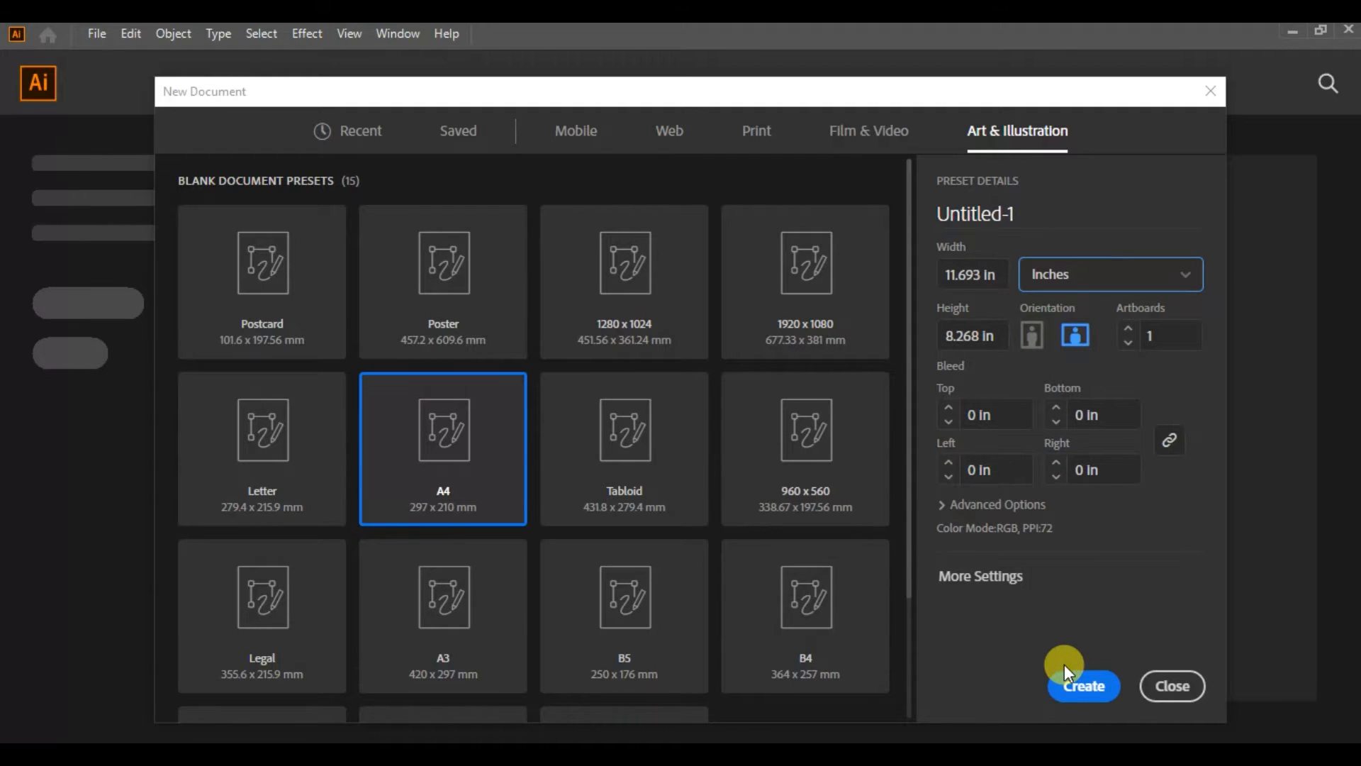
left_click(1092, 693)
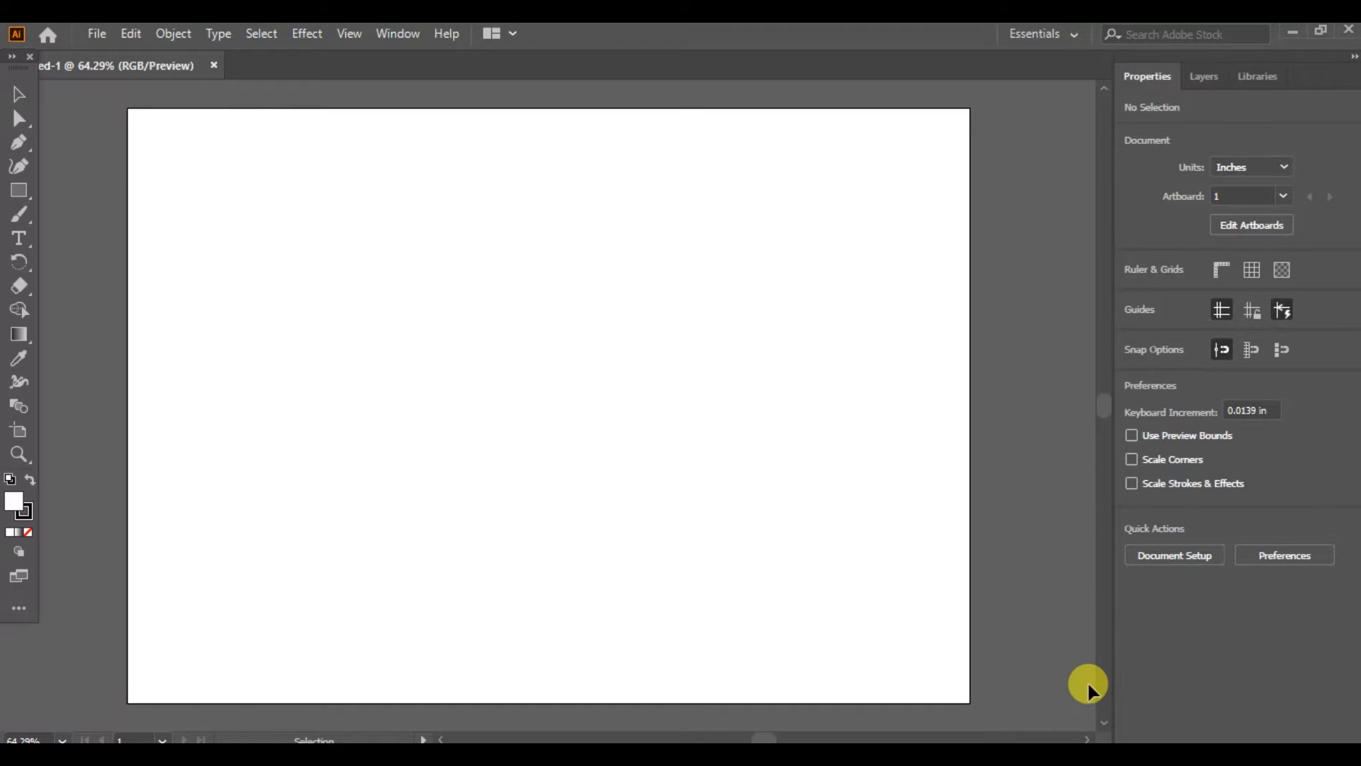
Step: Display the document's layers and draw a rectangle covering the entire artboard, about 11.69 by 8.27 in
left_click(402, 35)
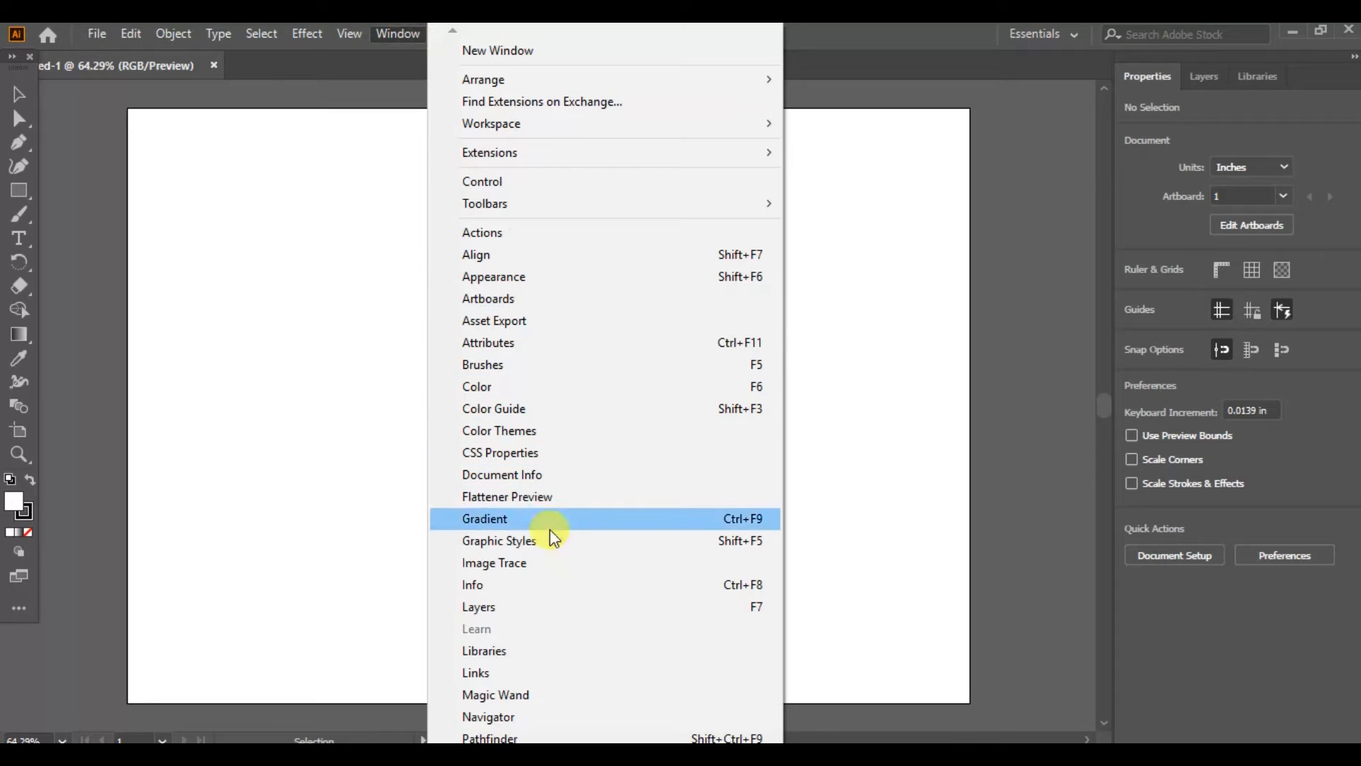
left_click(558, 606)
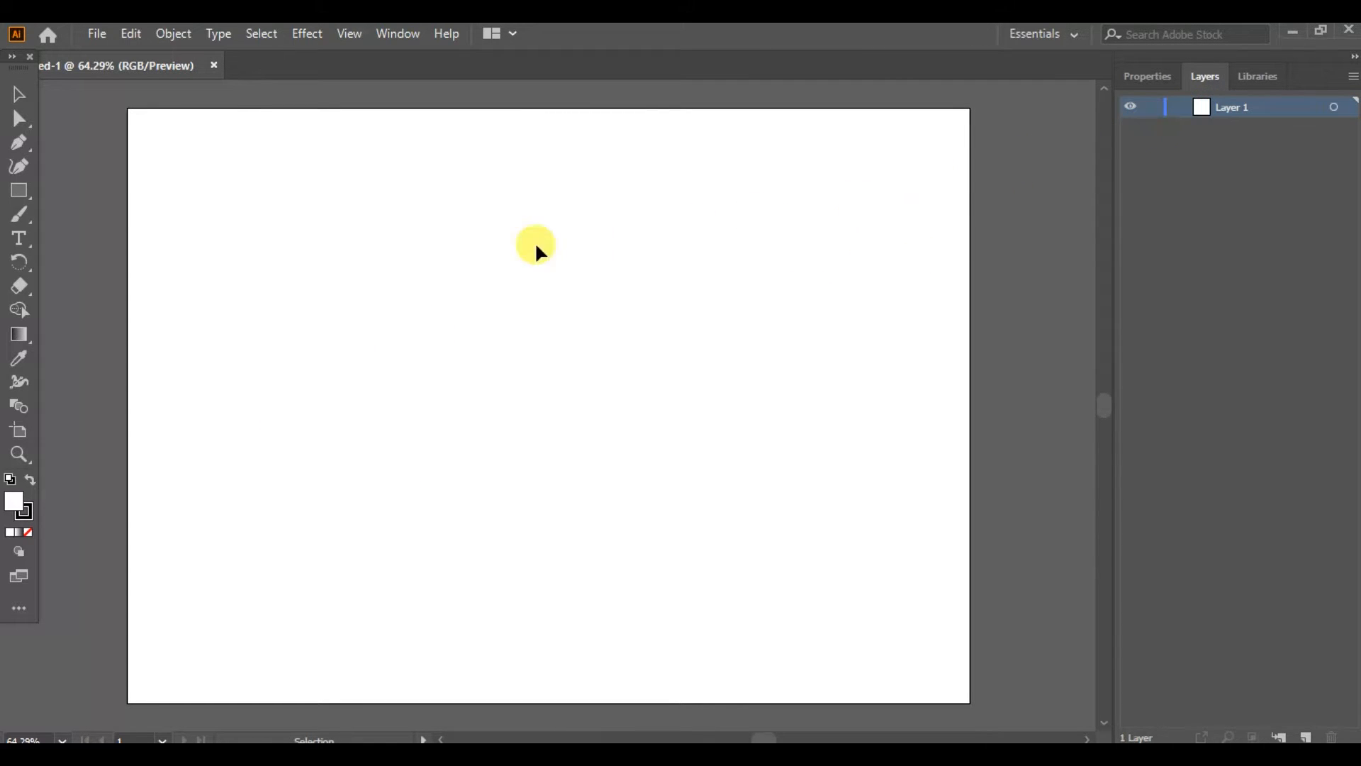
left_click(27, 203)
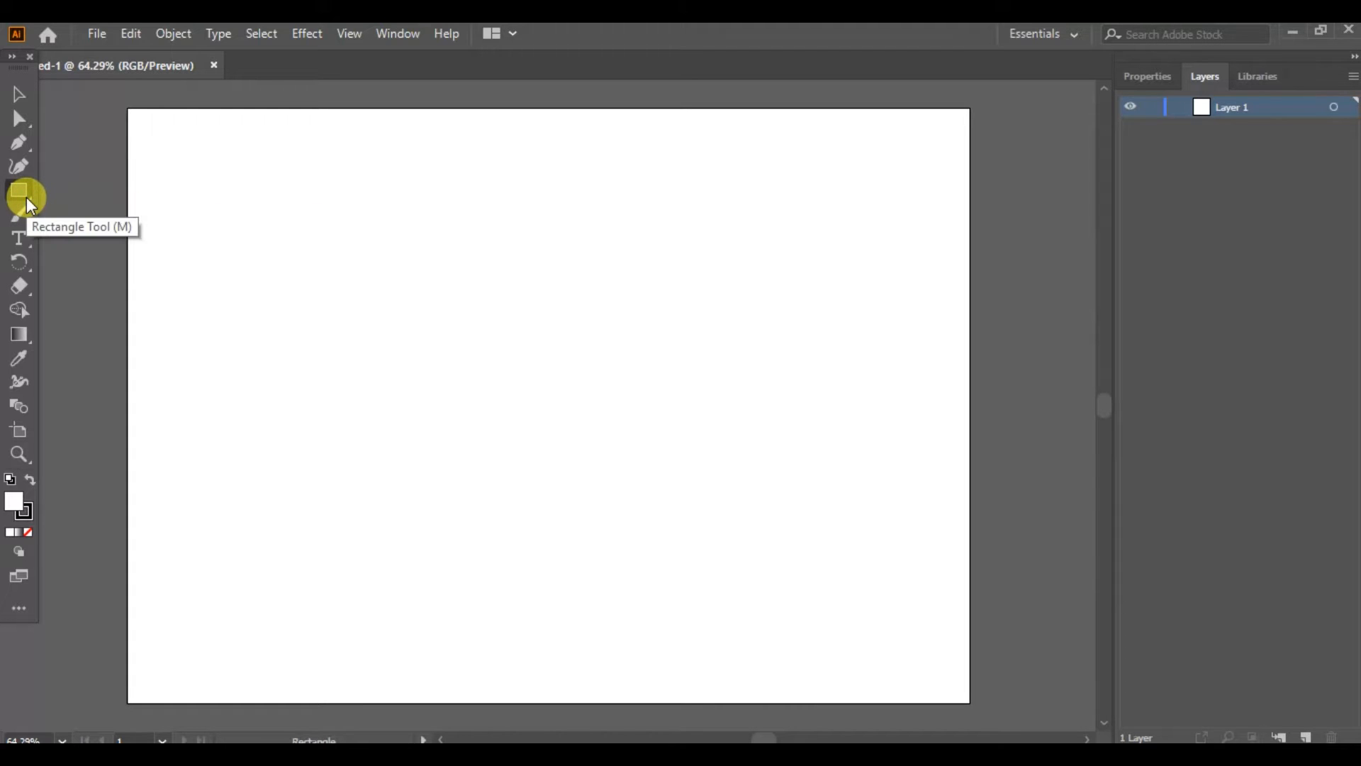
left_click_drag(27, 201, 72, 197)
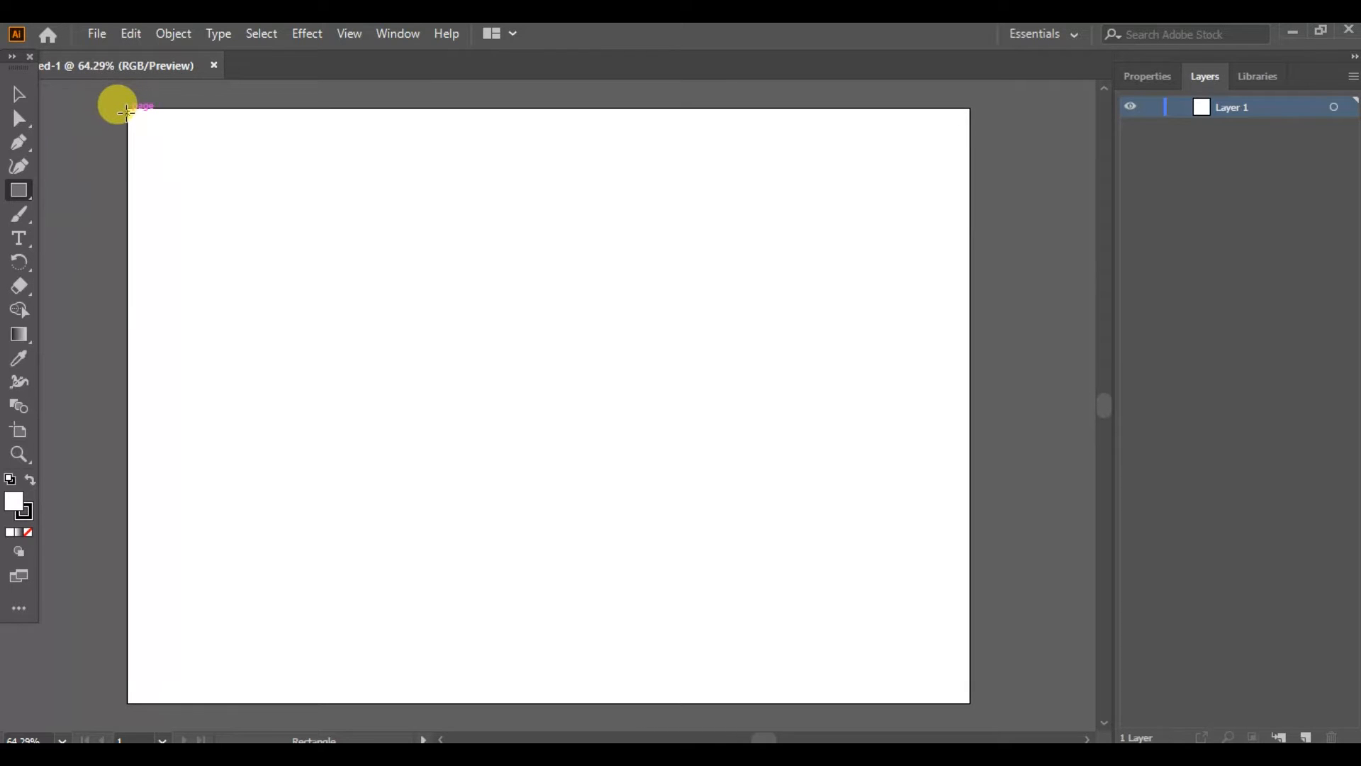
left_click_drag(126, 111, 970, 702)
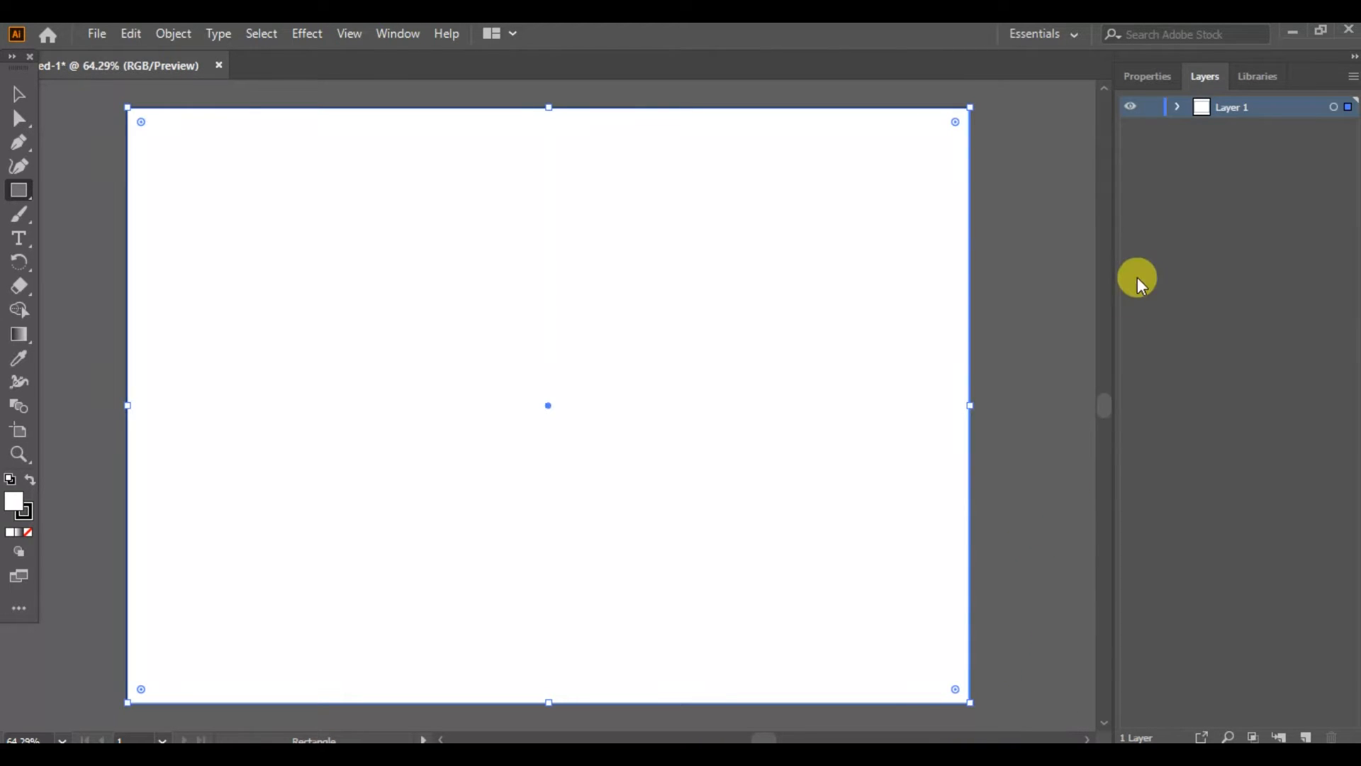
Step: Fill the rectangle with the sky-blue-to-white linear gradient swatch
left_click(1147, 76)
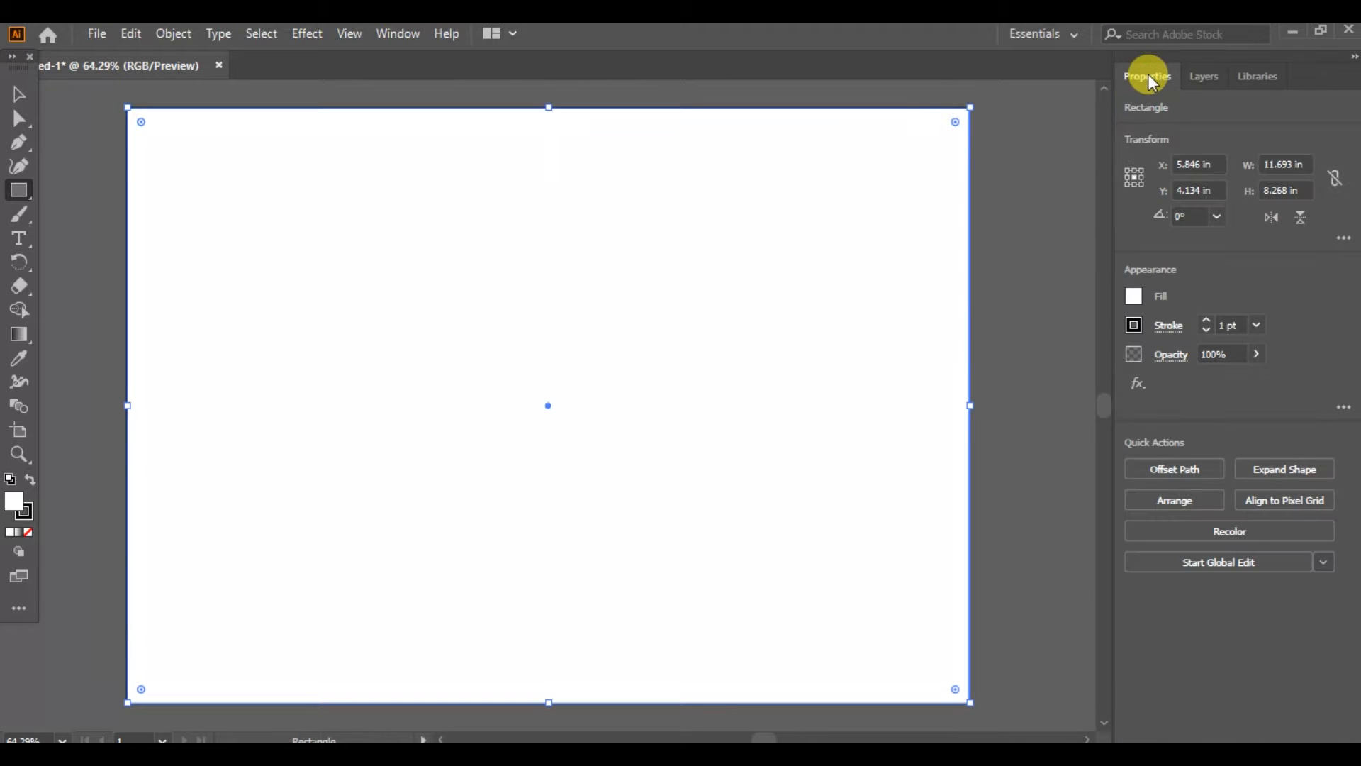
left_click(1134, 296)
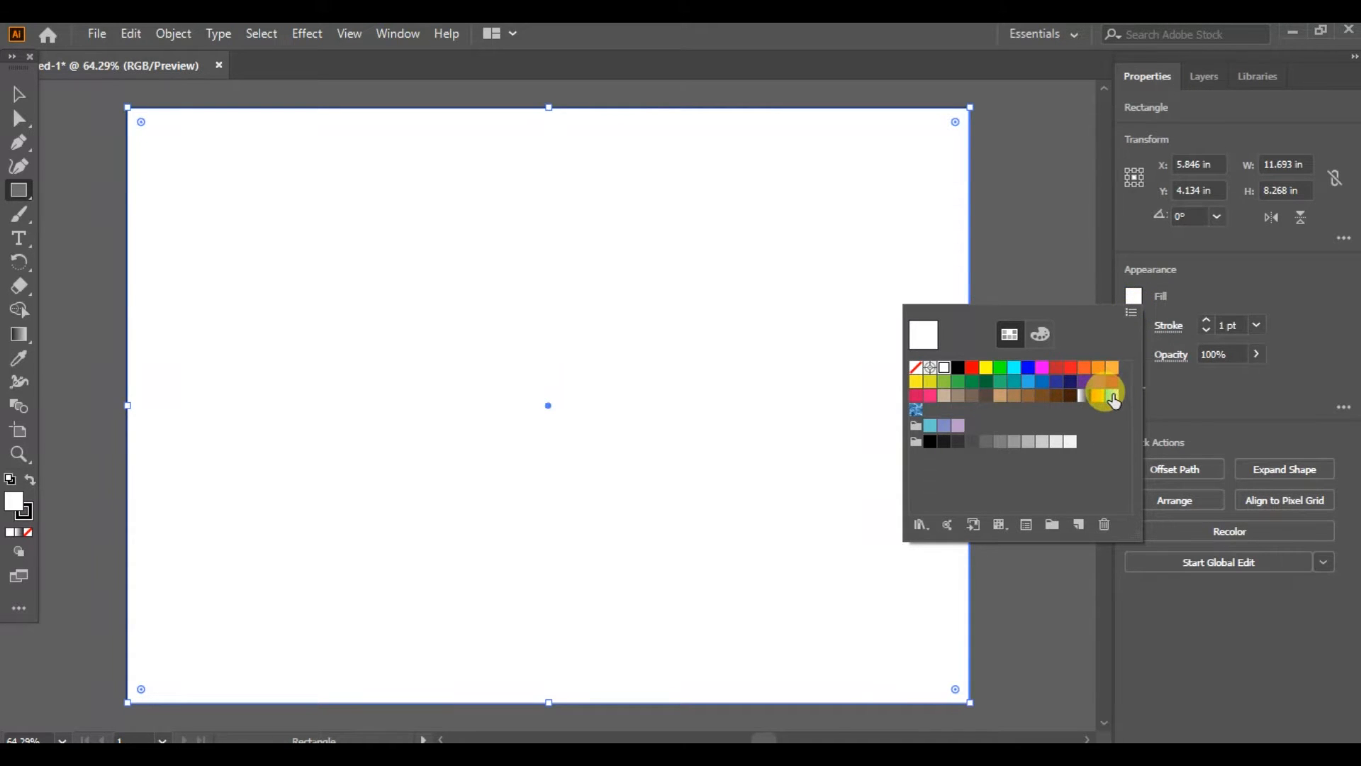
left_click(1112, 396)
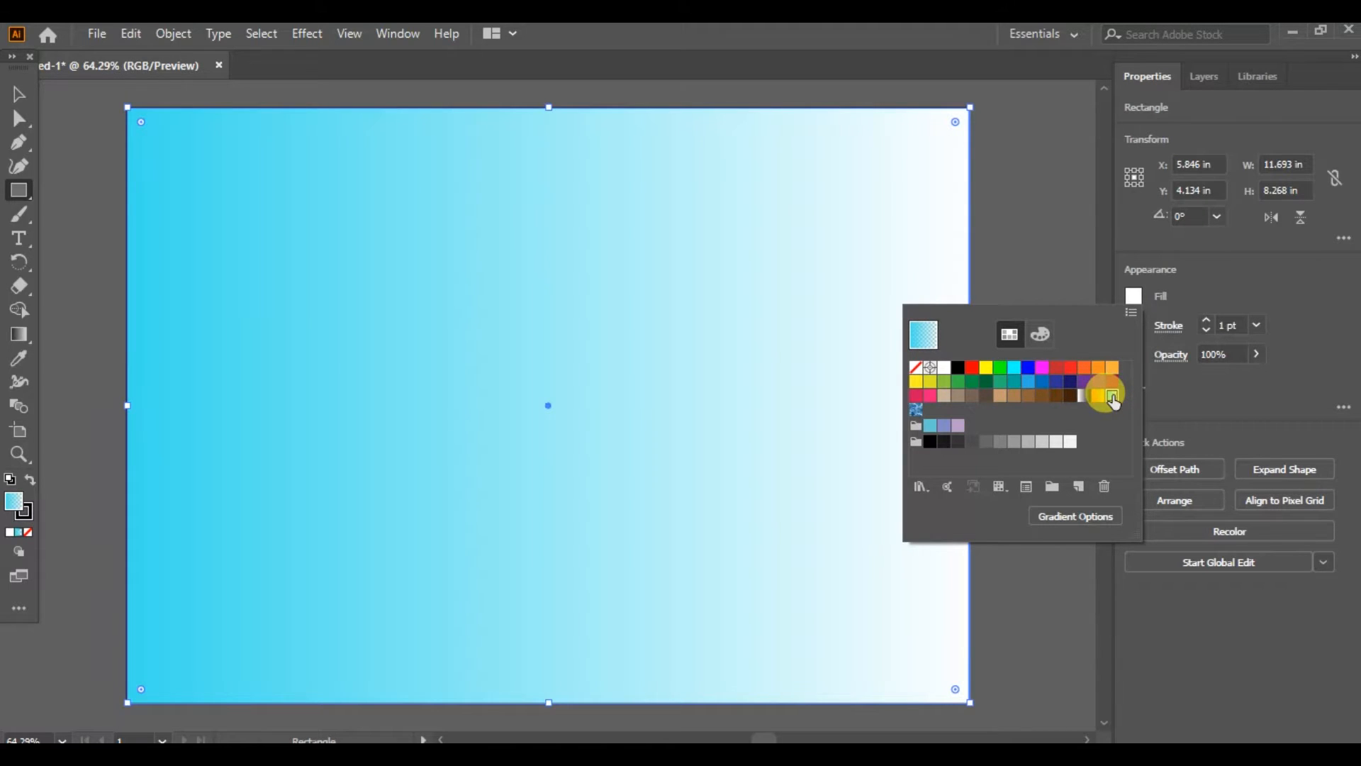
left_click(1281, 279)
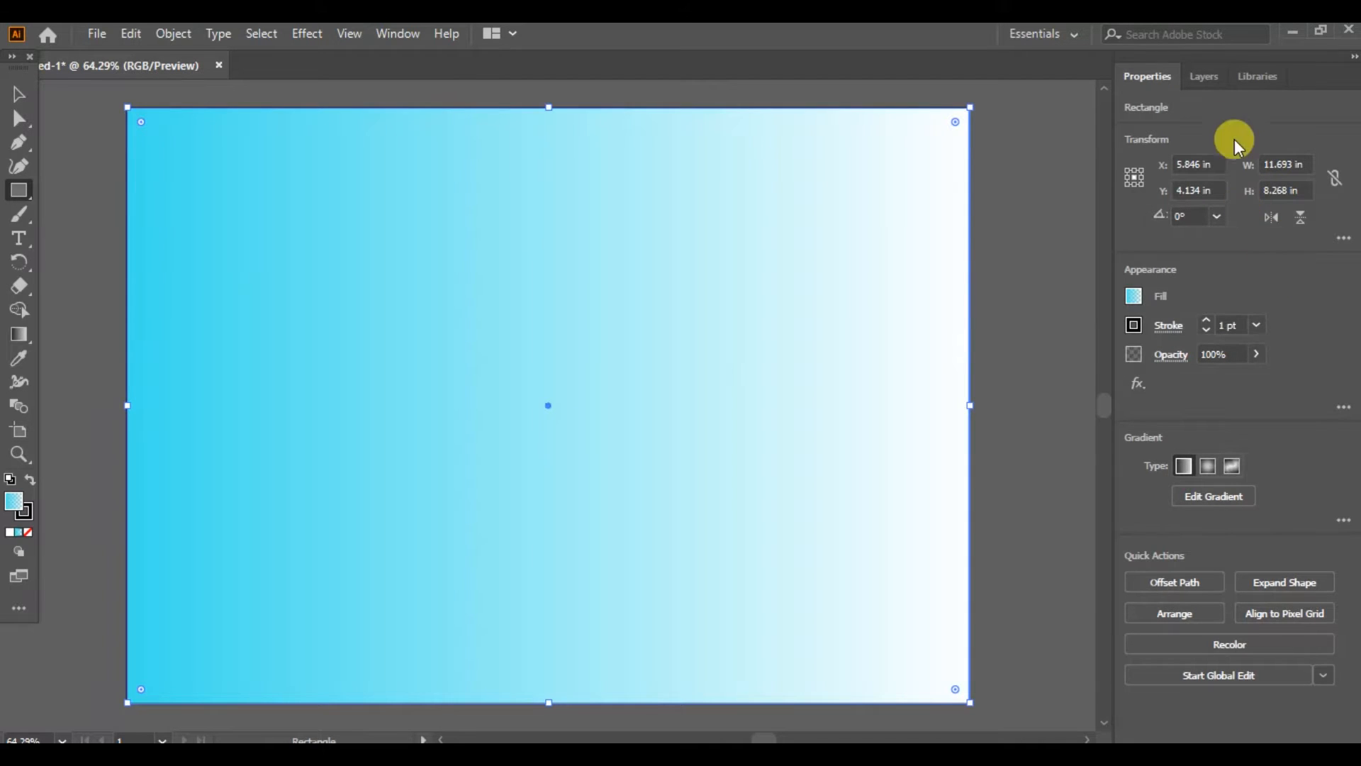
Step: Set the identification color of Layer 1 to Dark Green in its layer options
left_click(1203, 77)
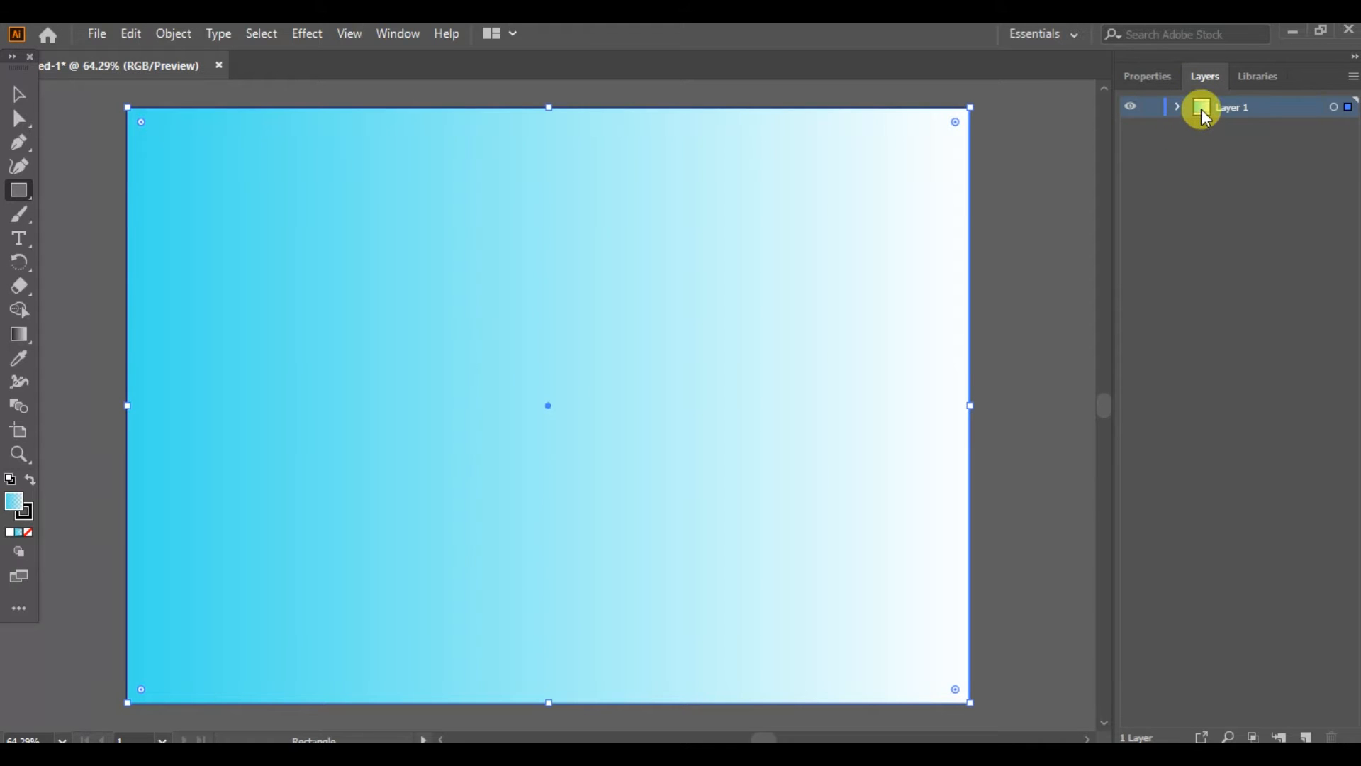
double_click(1201, 108)
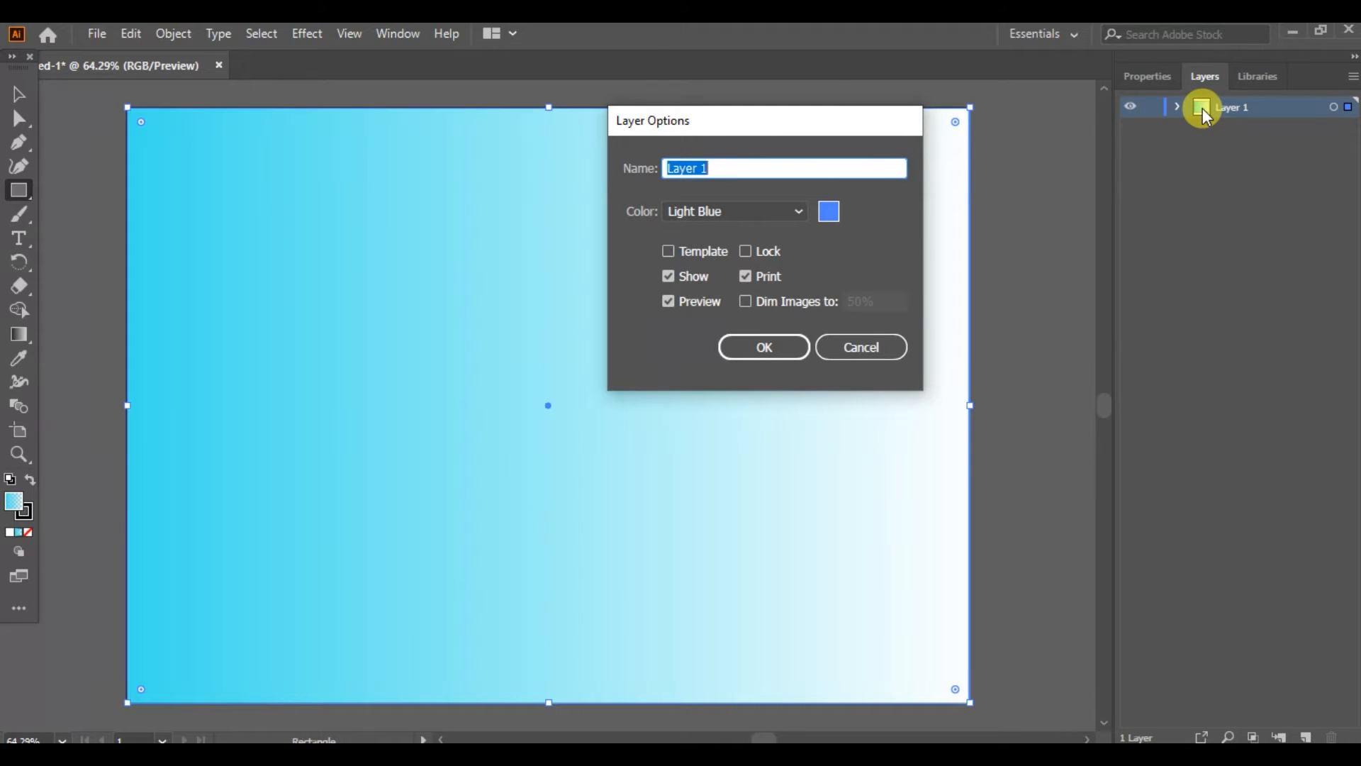
left_click(800, 212)
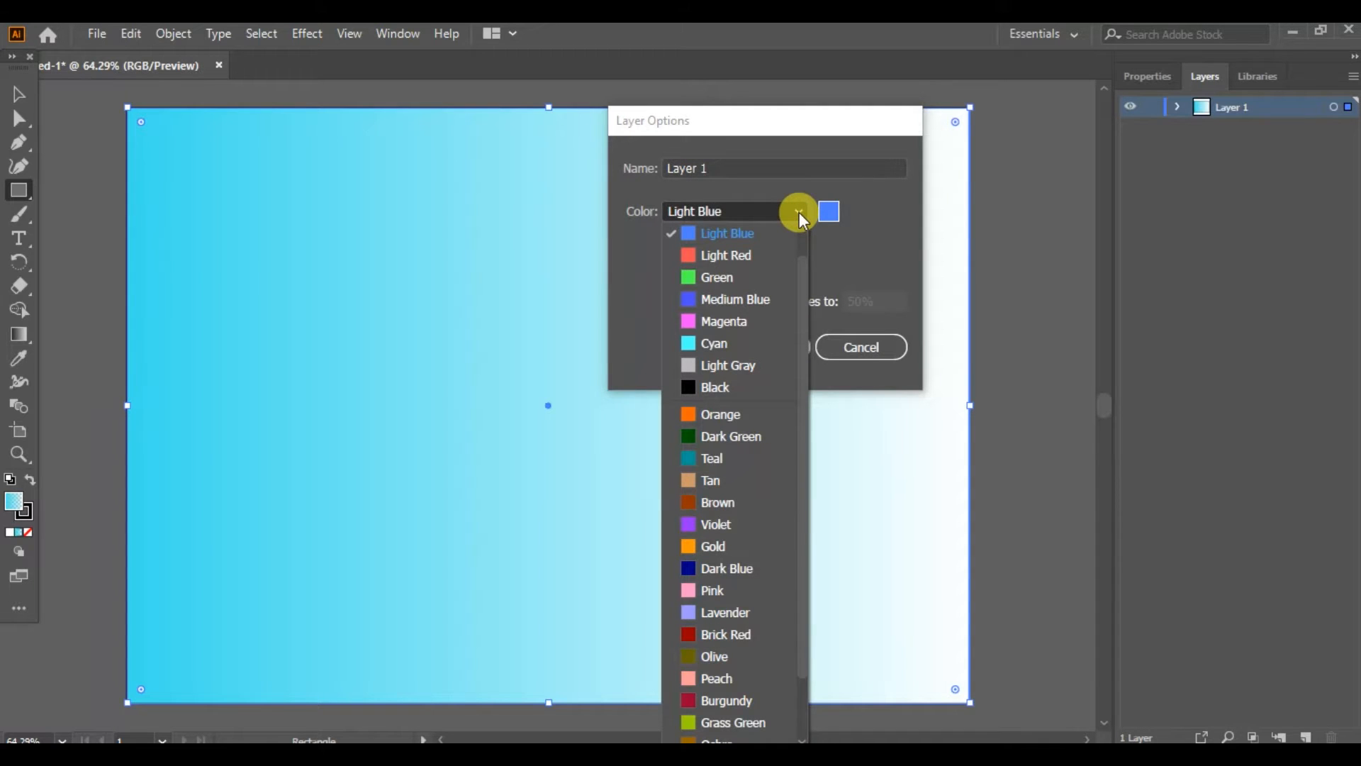
left_click(689, 440)
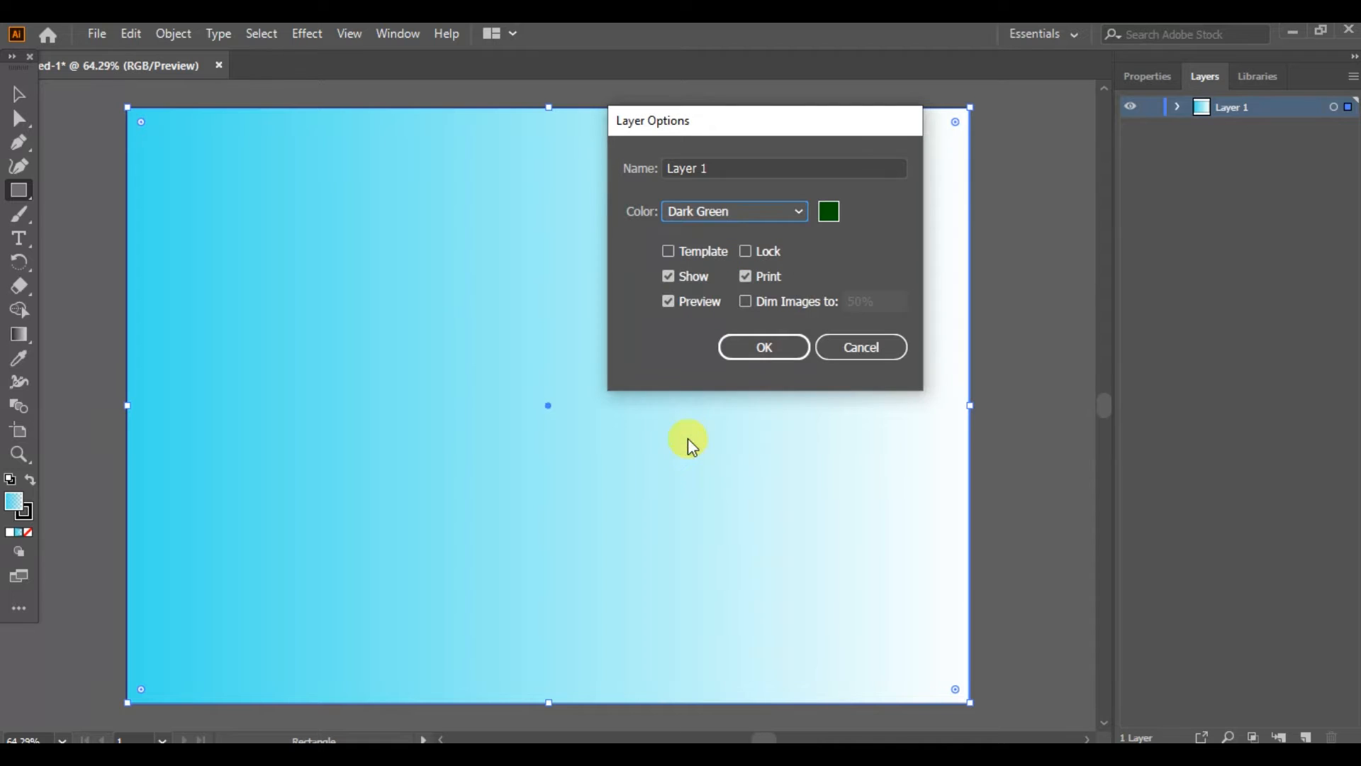
left_click(784, 356)
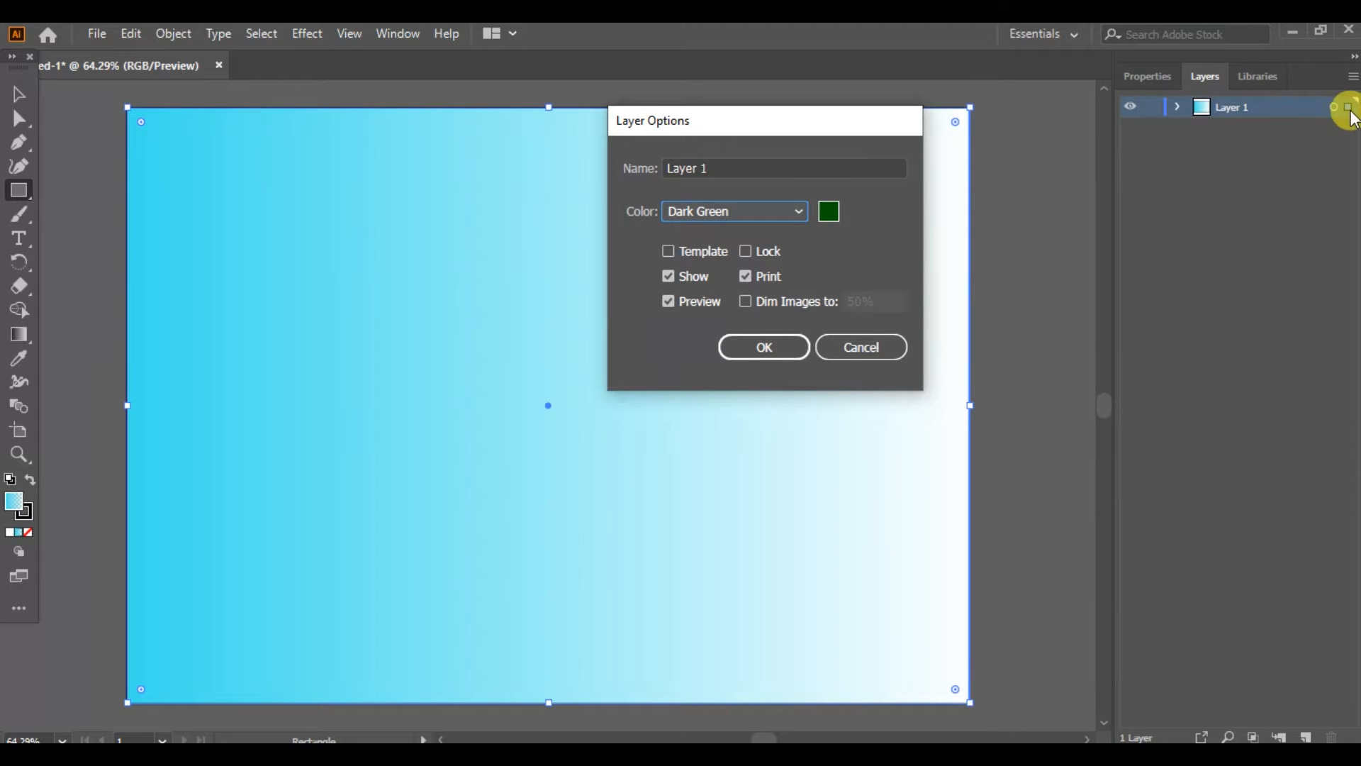
left_click(774, 358)
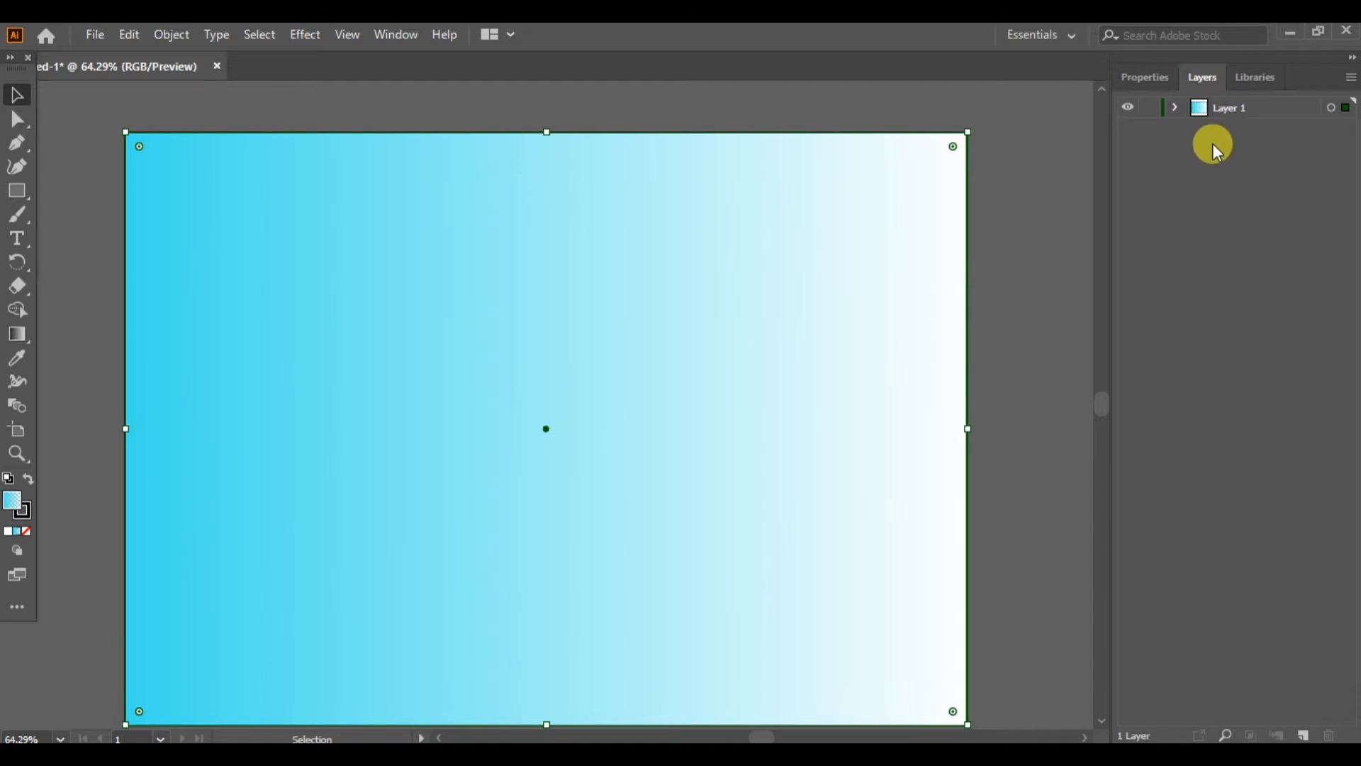
Step: Expand Layer 1 to list its contents and rename the layer "First Layer"
left_click(1175, 107)
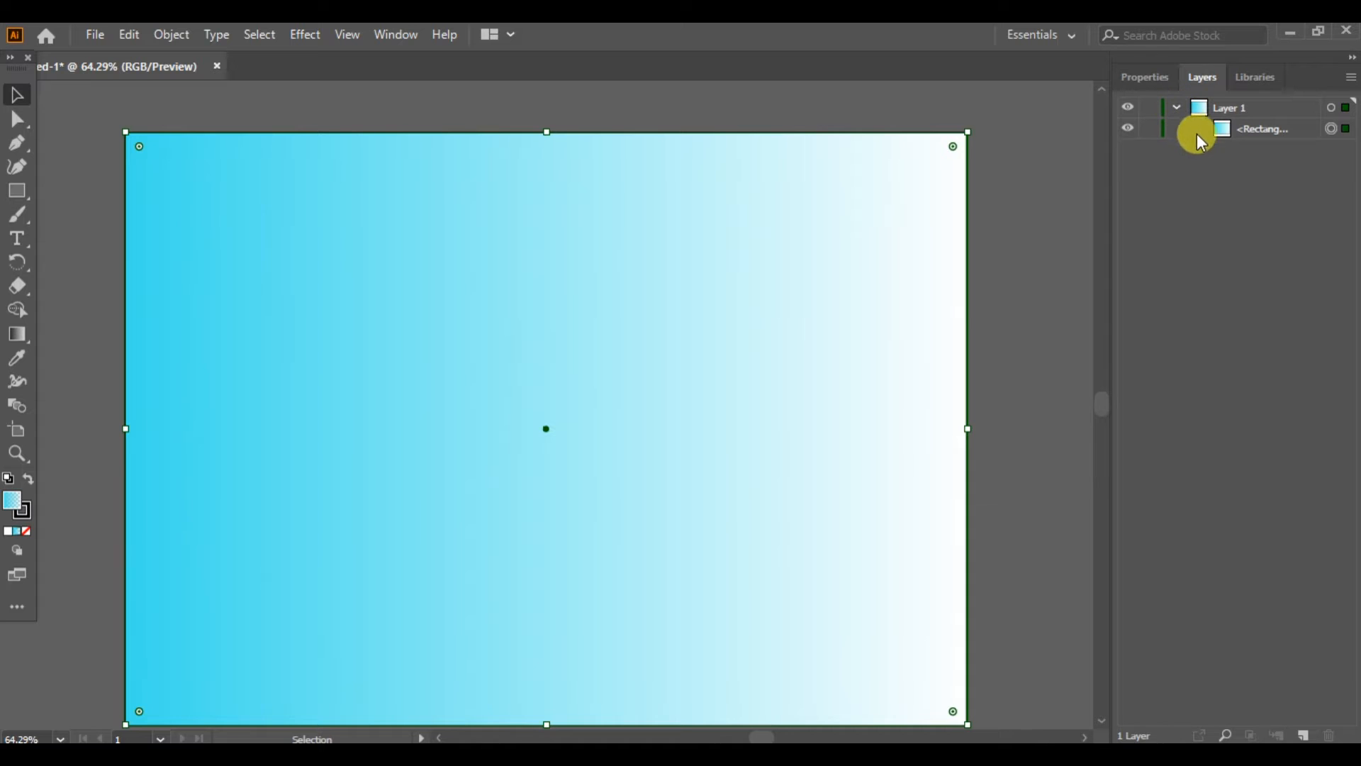
double_click(1233, 110)
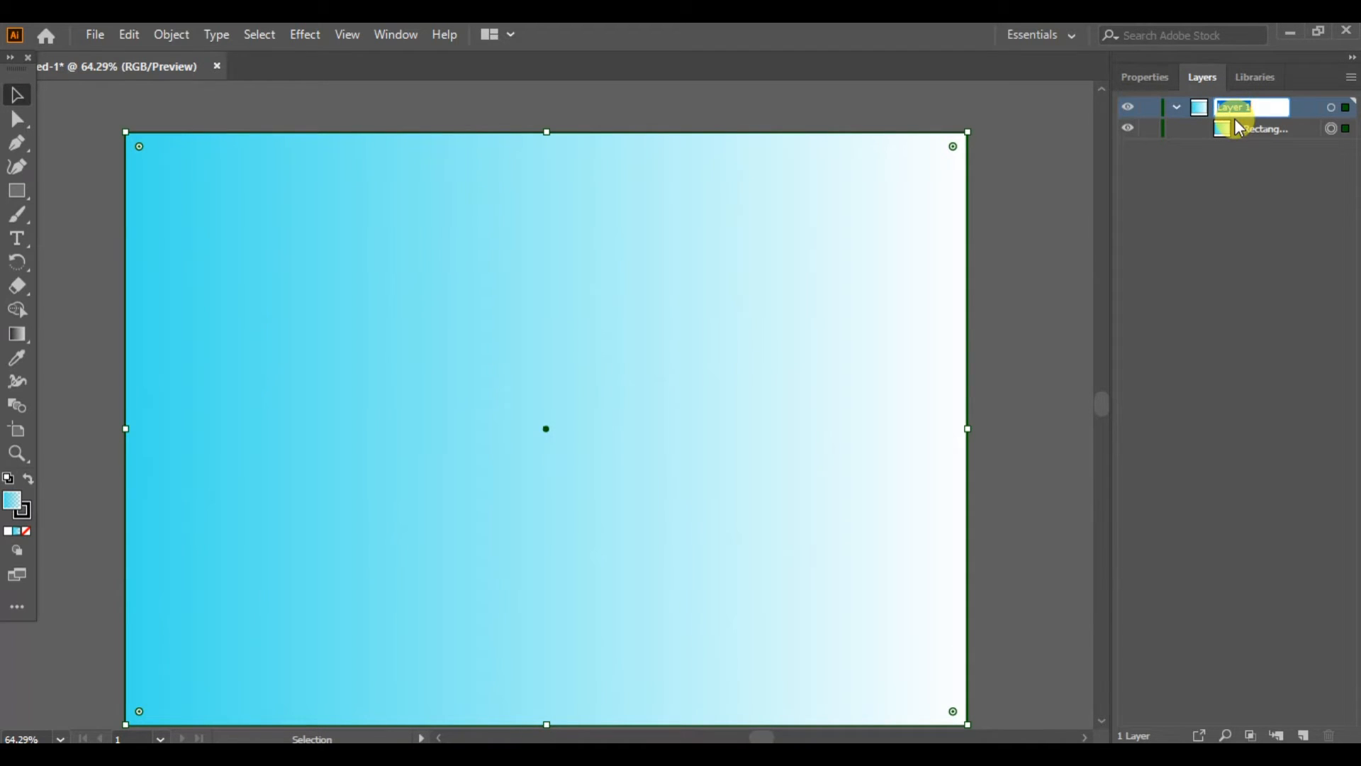
type("F")
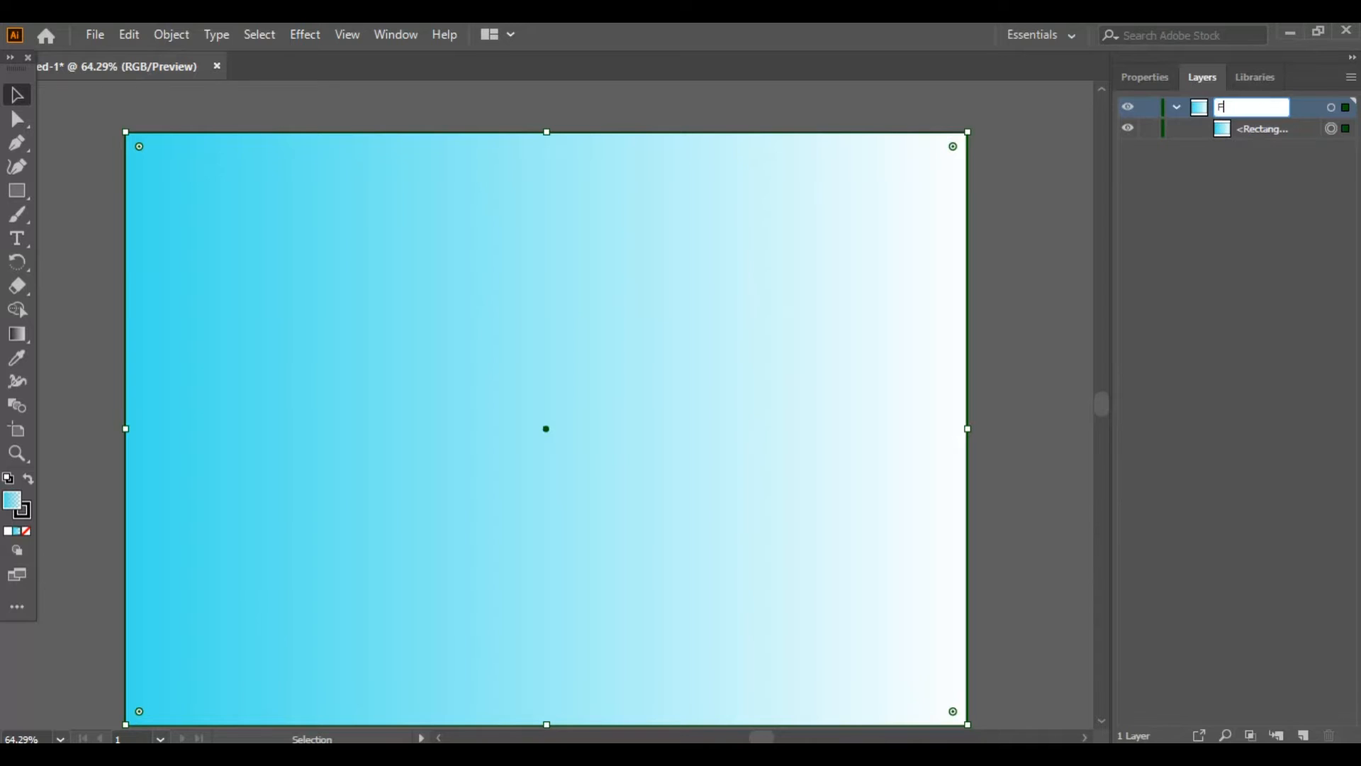
type("irst Layer")
left_click(1236, 172)
Step: Rename the rectangle inside First Layer as "Background"
double_click(1270, 129)
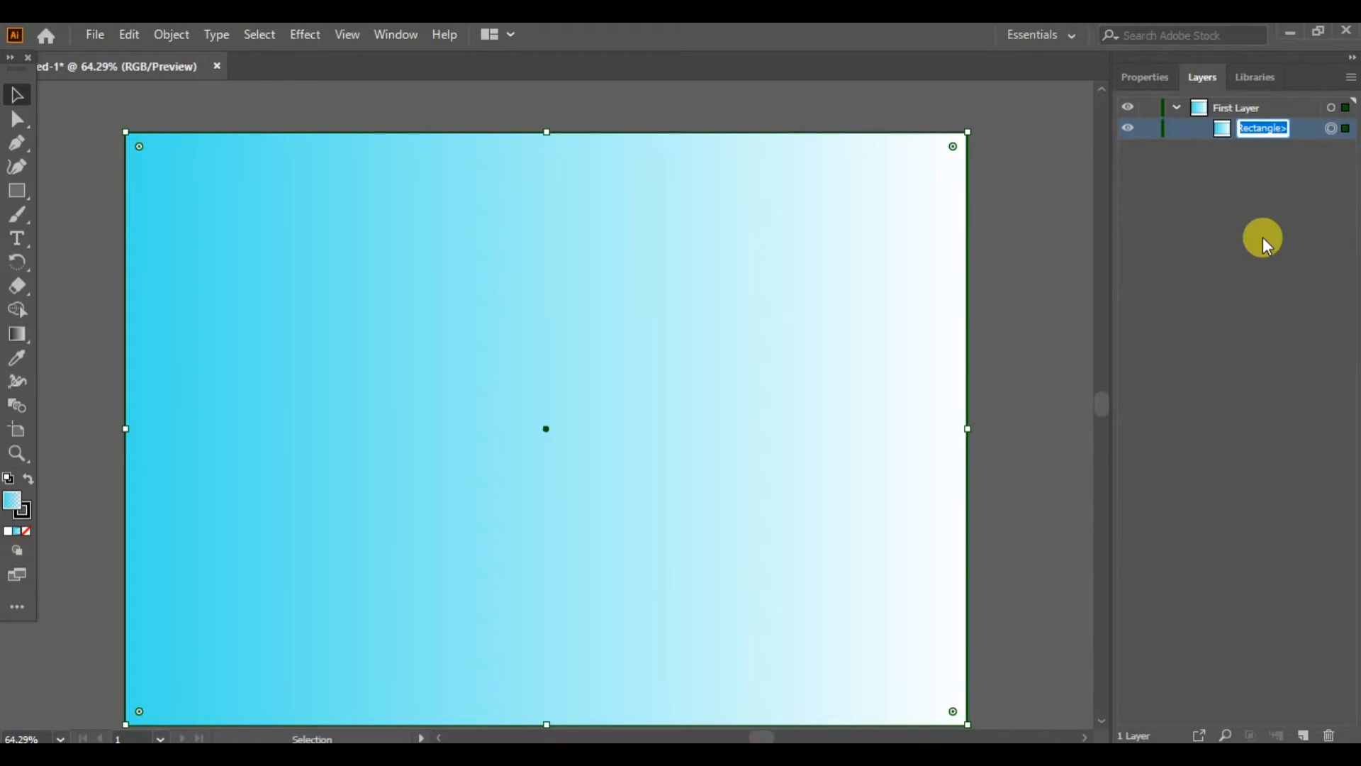
type("Background")
left_click(1235, 219)
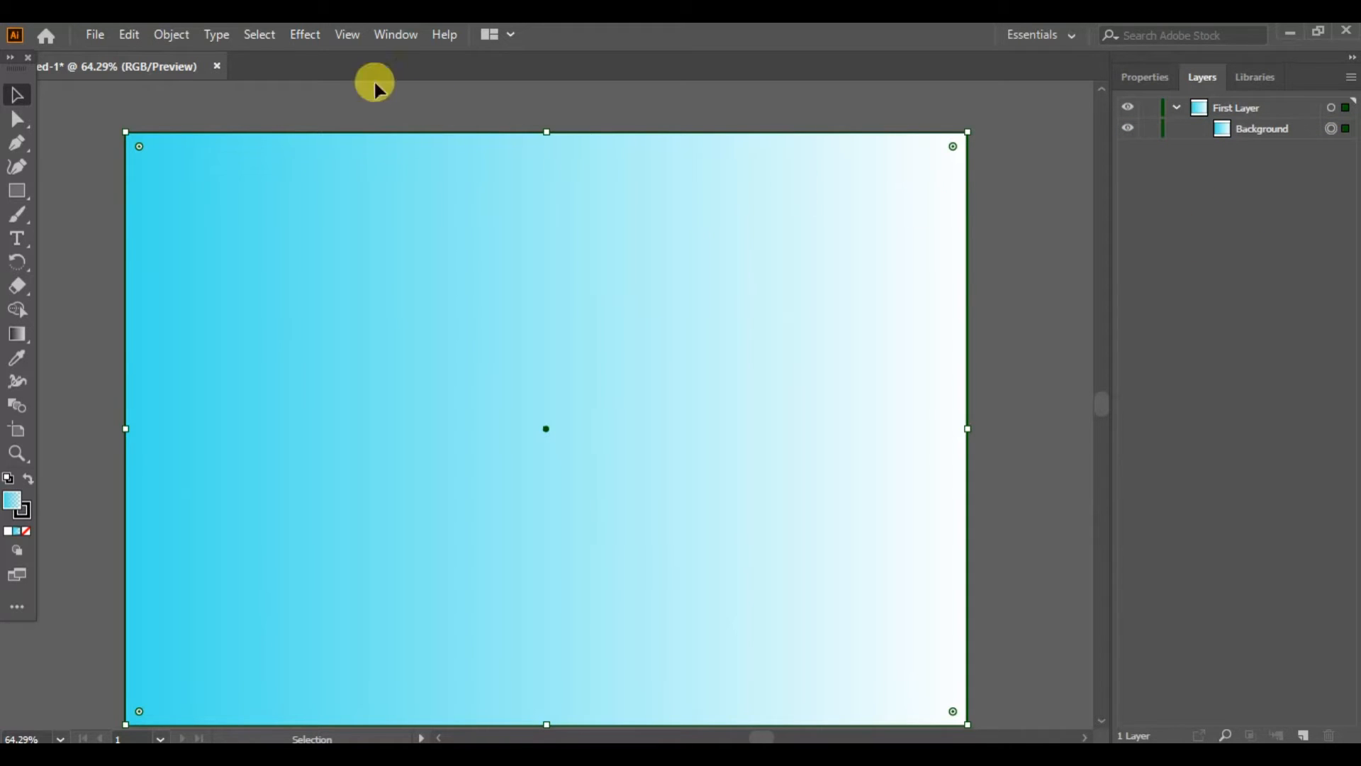
Step: Deselect all artwork and leave the Selection tool active with nothing selected on the artboard
left_click(266, 37)
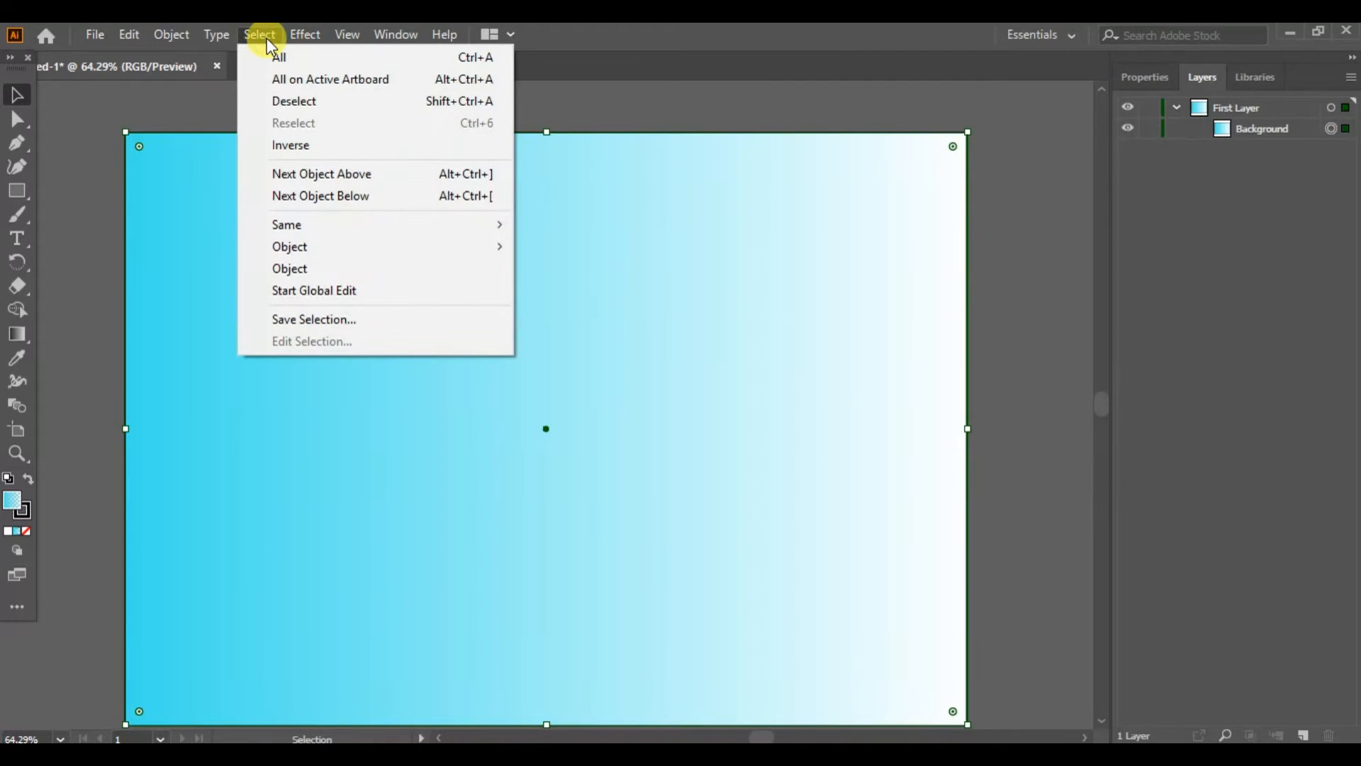
left_click(289, 106)
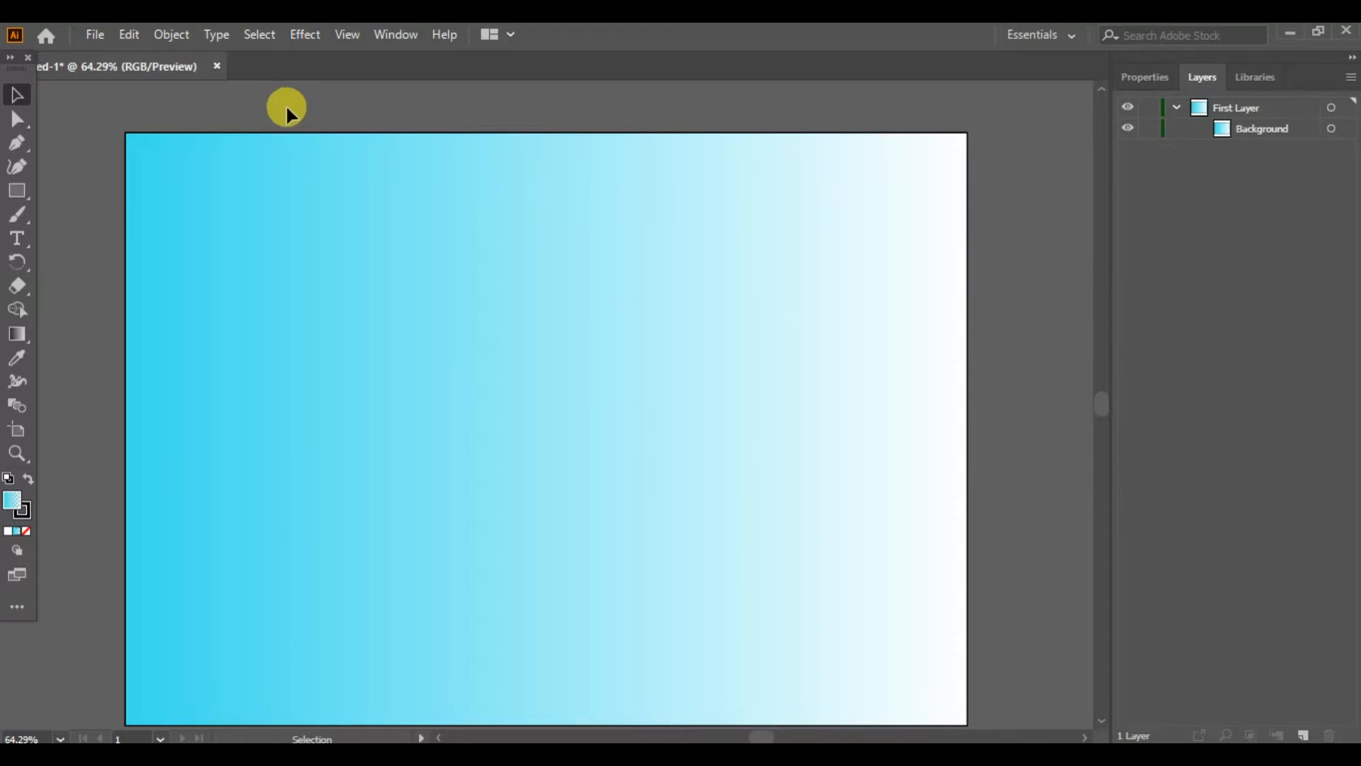
left_click(16, 94)
left_click(580, 453)
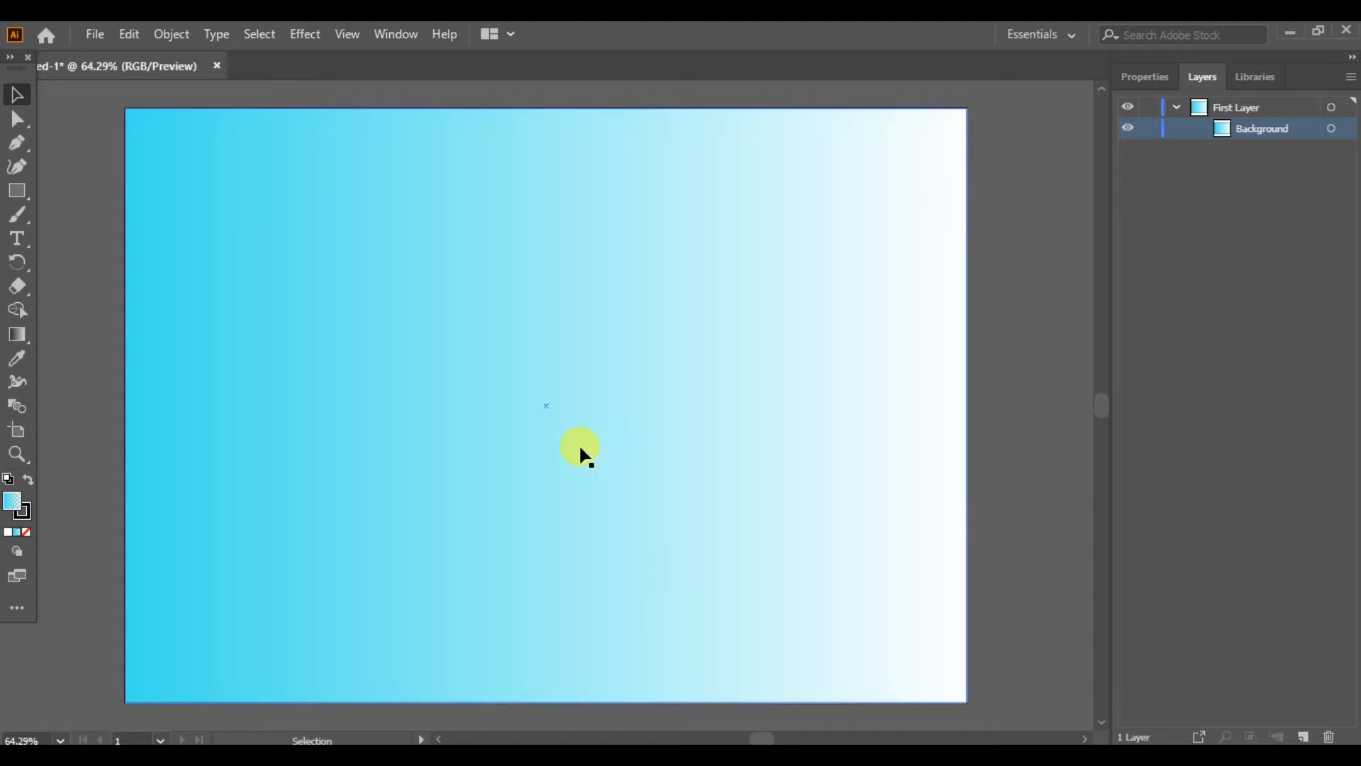
left_click(77, 115)
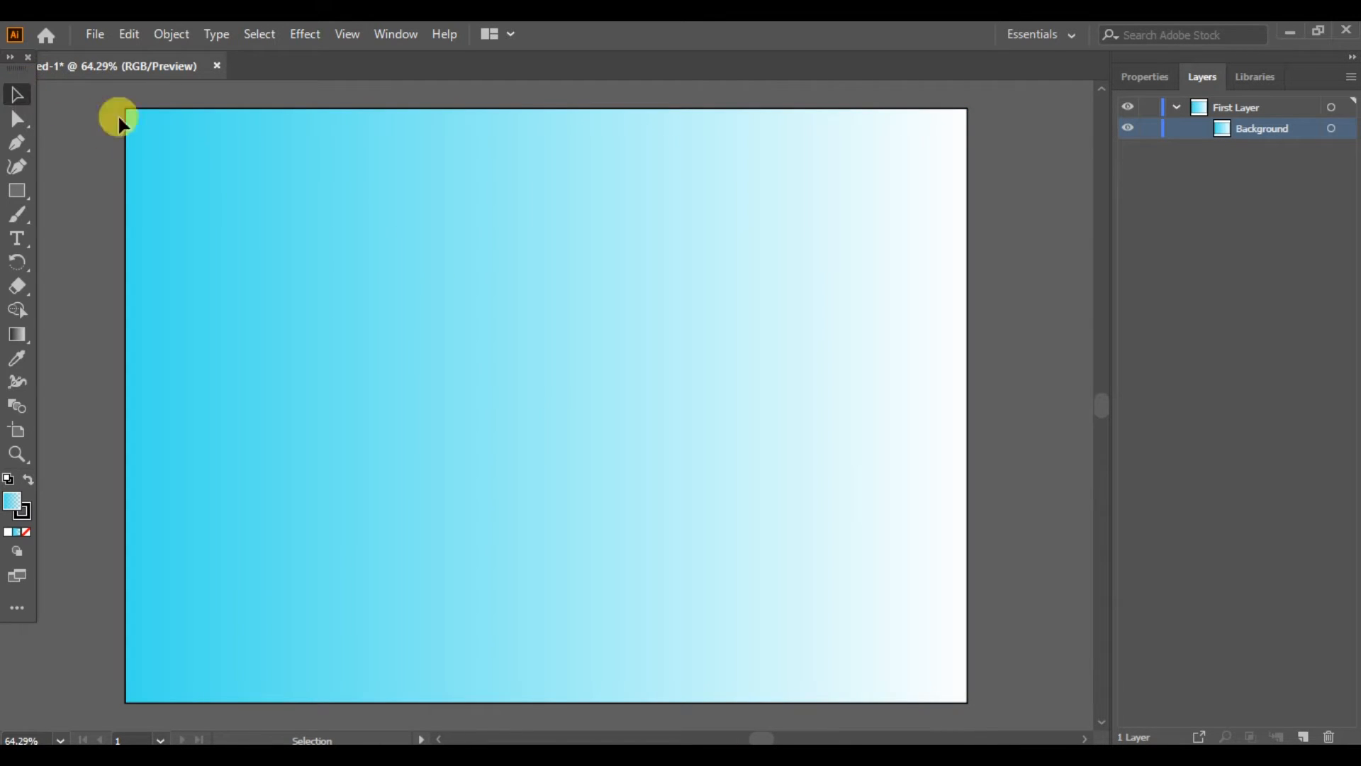
Step: Hide the Background rectangle and make it visible again
left_click(1129, 129)
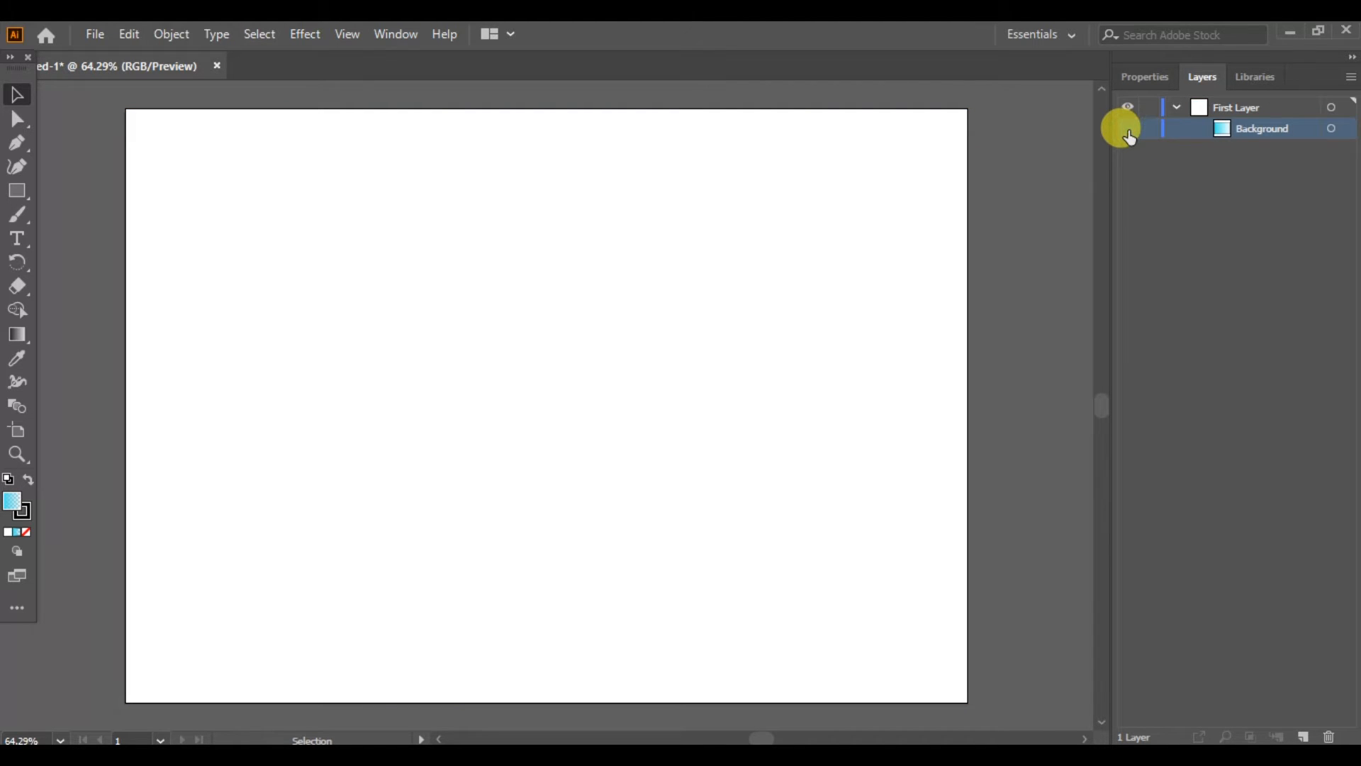
left_click(1128, 129)
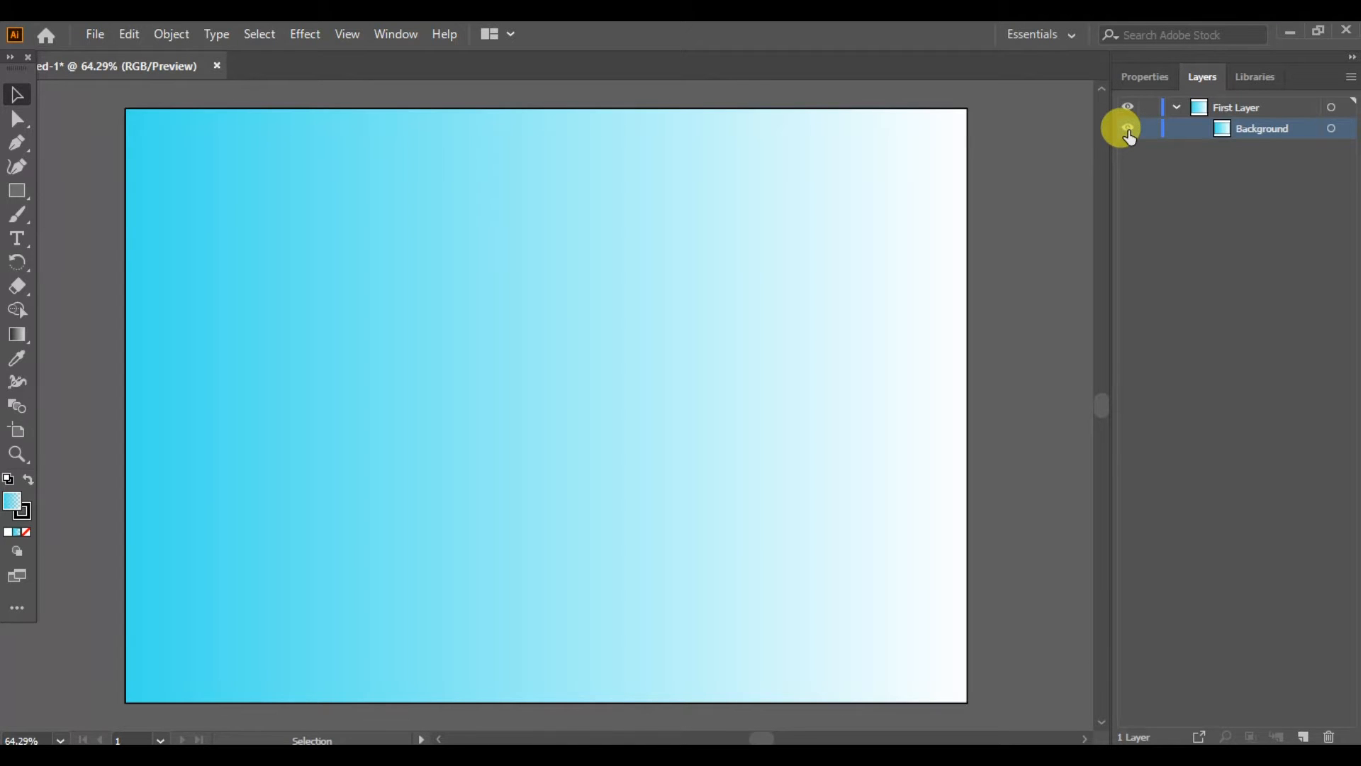
Step: Move the Background rectangle partly off the artboard, undo the move and deselect it
left_click(480, 224)
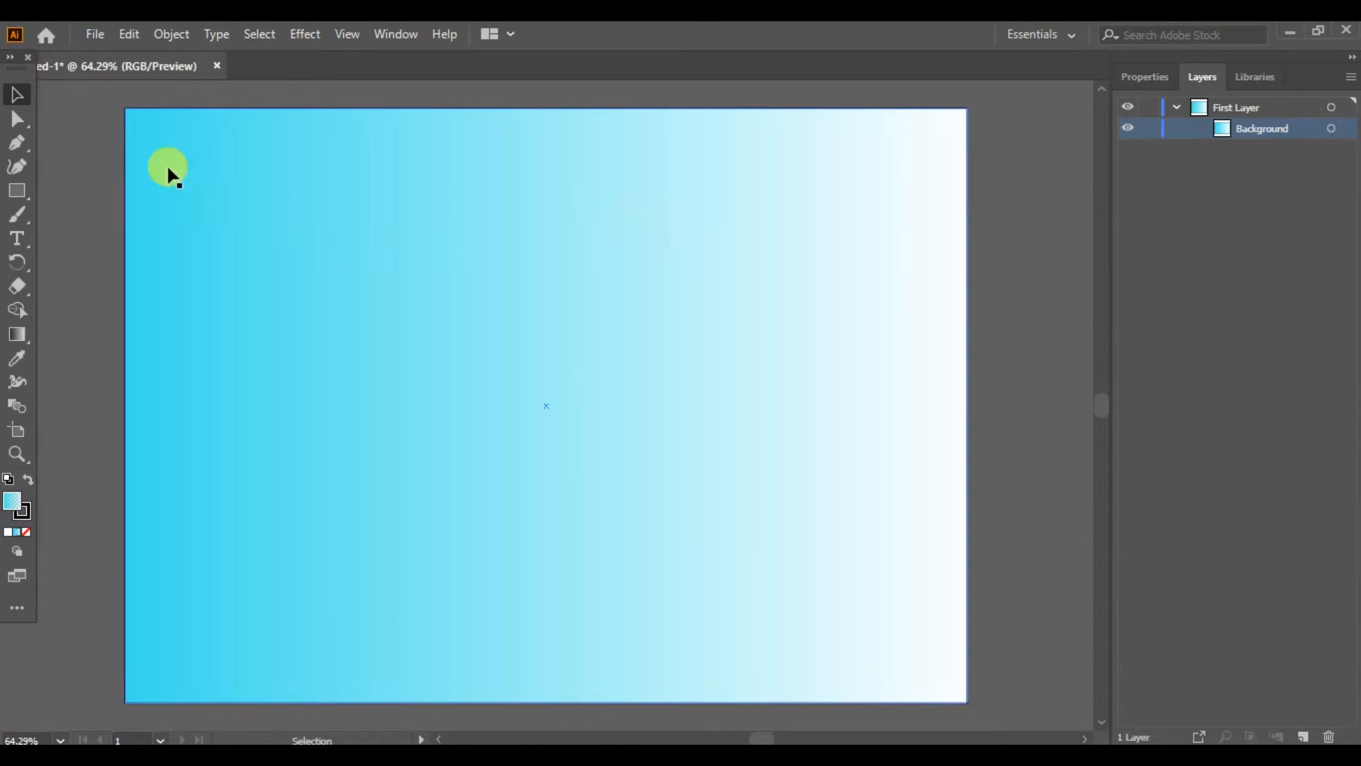
left_click_drag(247, 171, 679, 292)
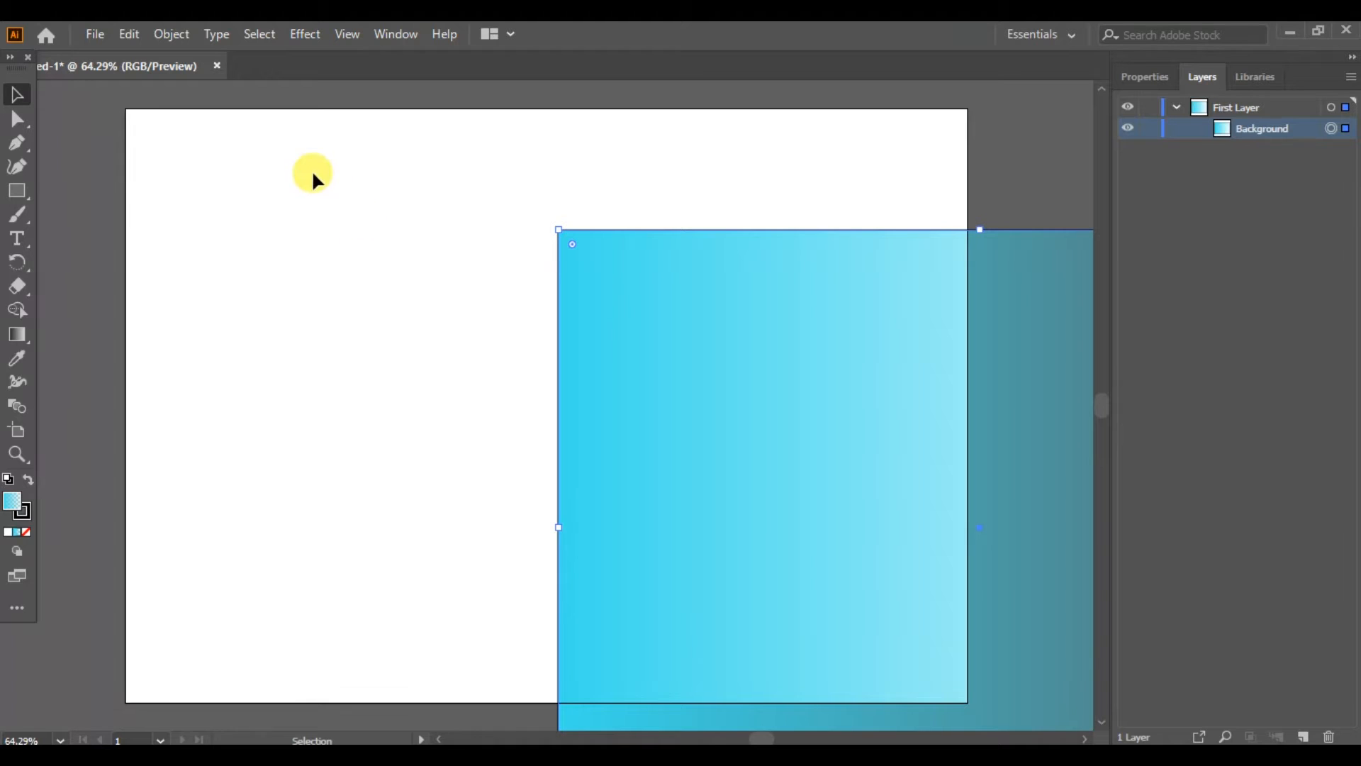
left_click(129, 35)
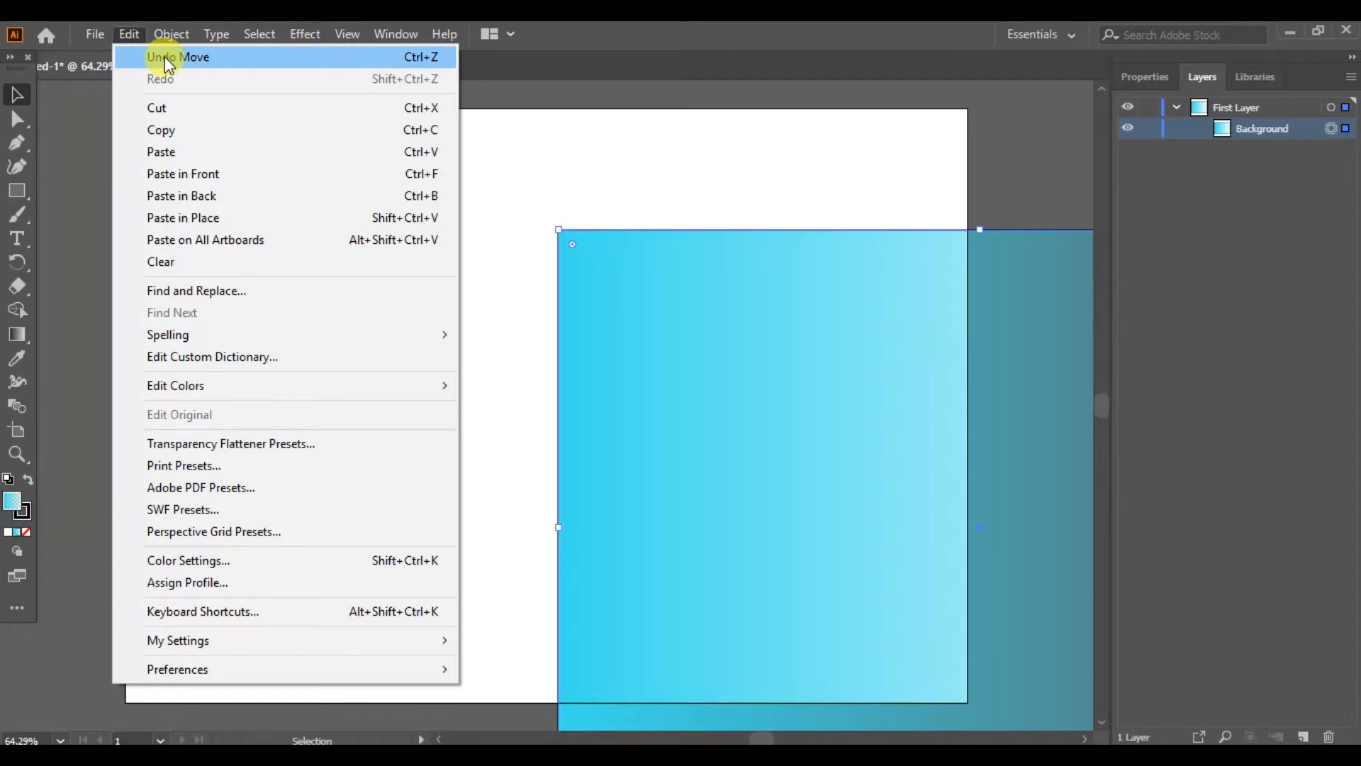
left_click(164, 57)
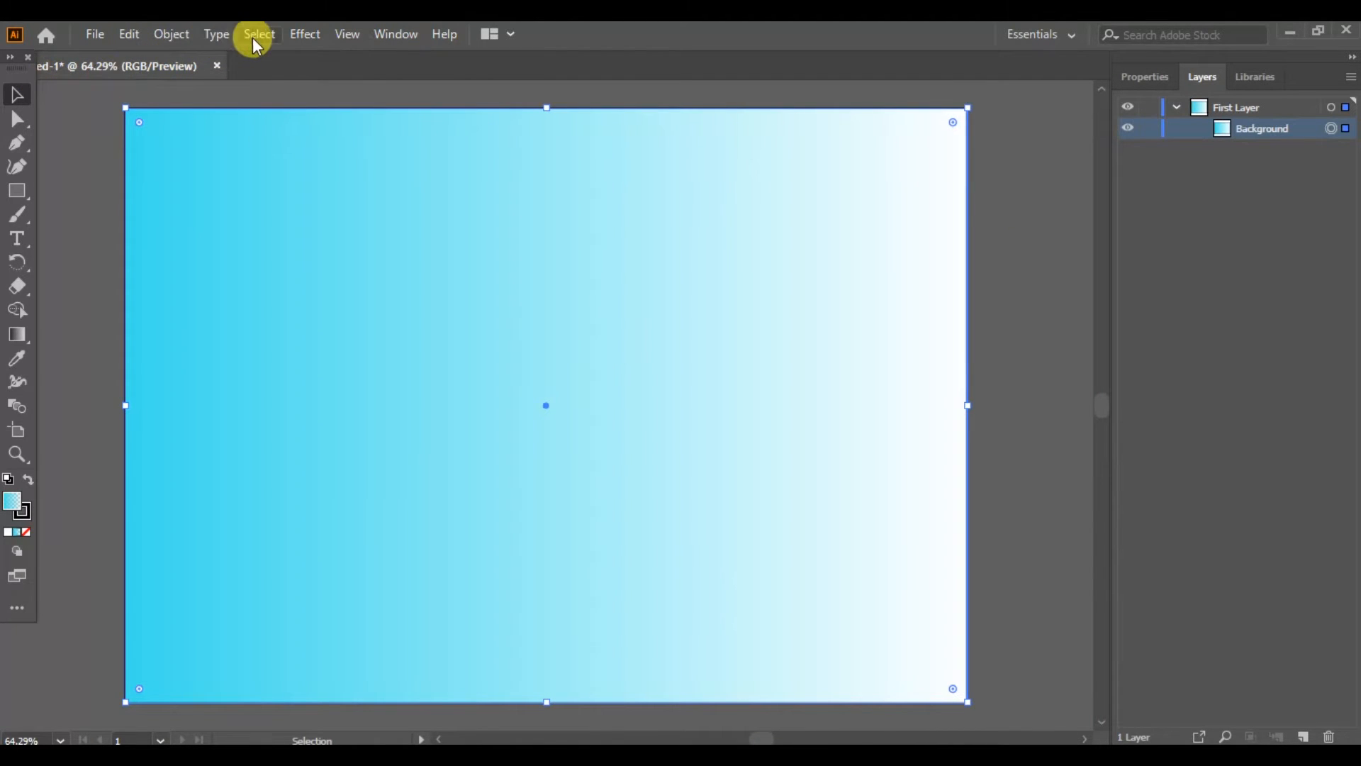
left_click(255, 35)
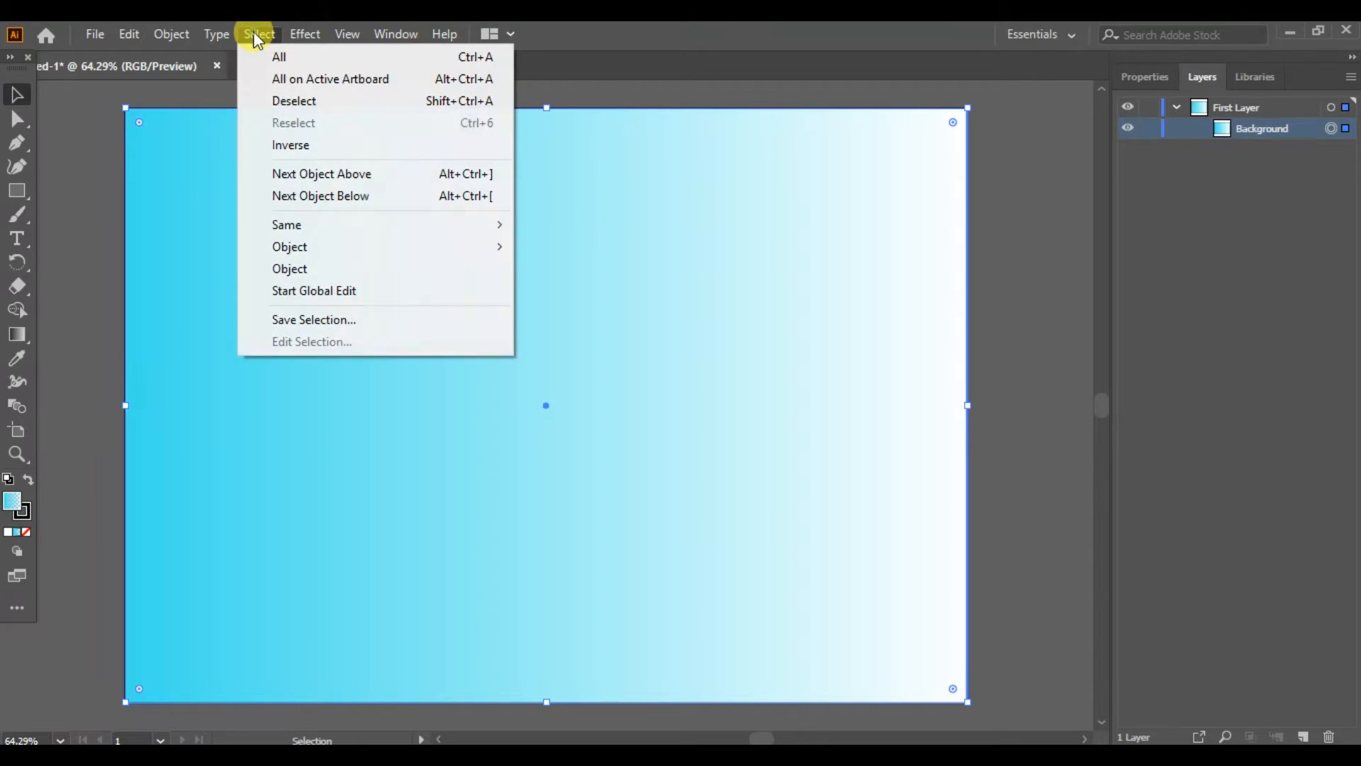
left_click(307, 98)
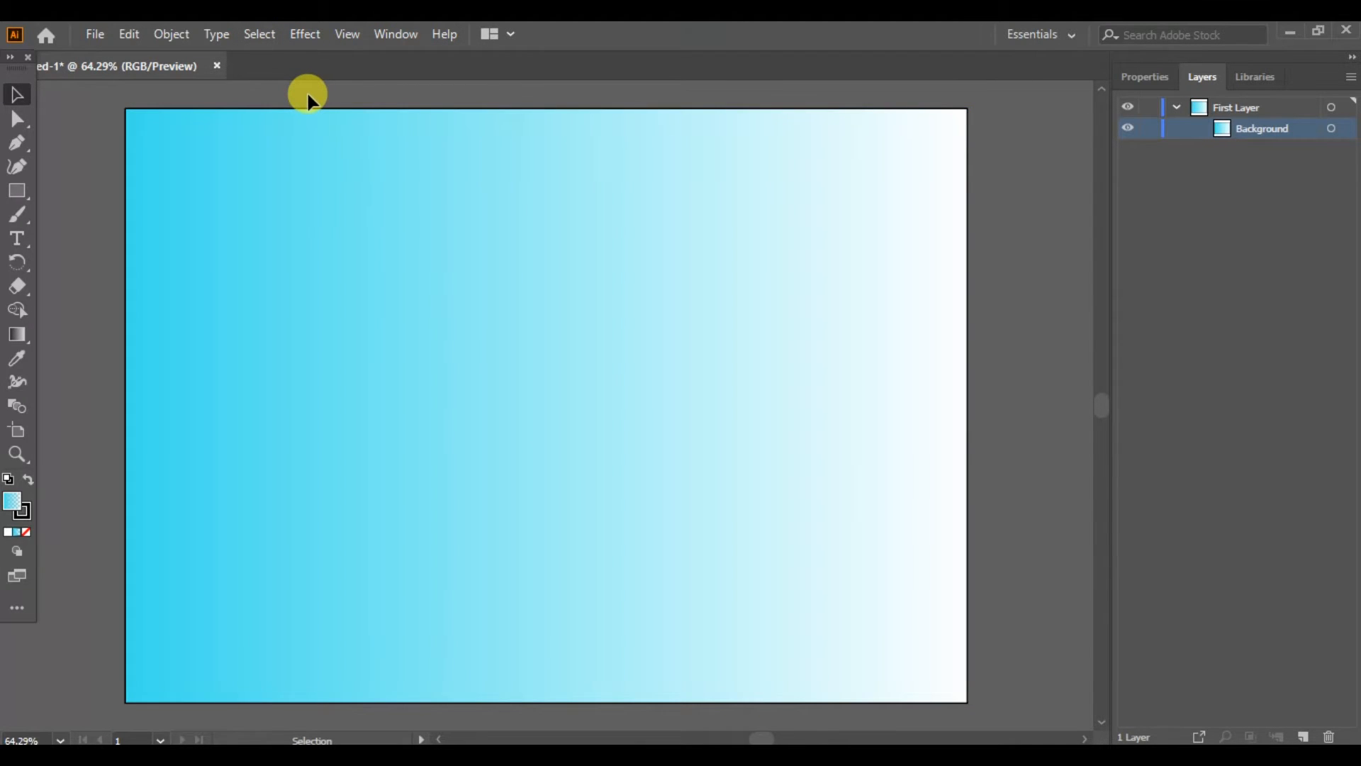
Step: Lock the Background rectangle in First Layer and try to move it off the artboard
left_click(15, 94)
left_click(161, 152)
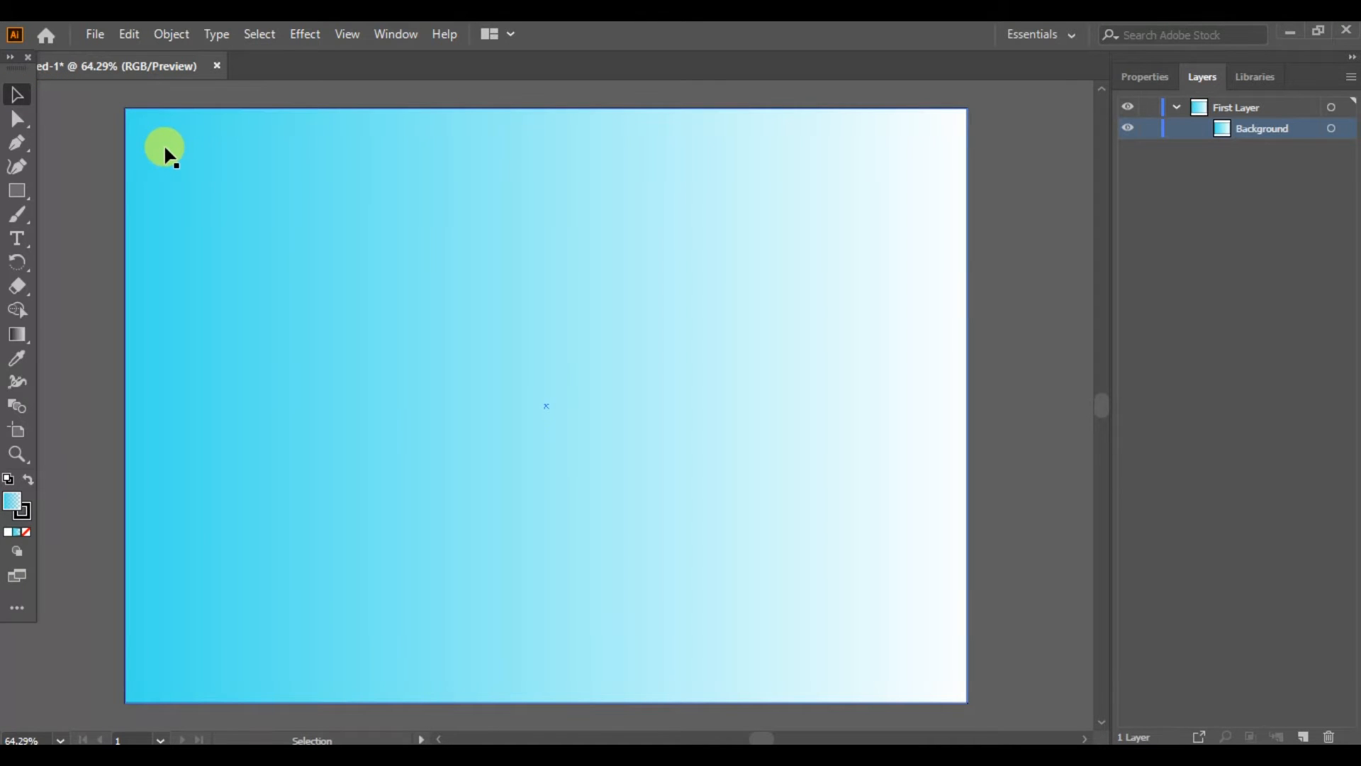
left_click(165, 150)
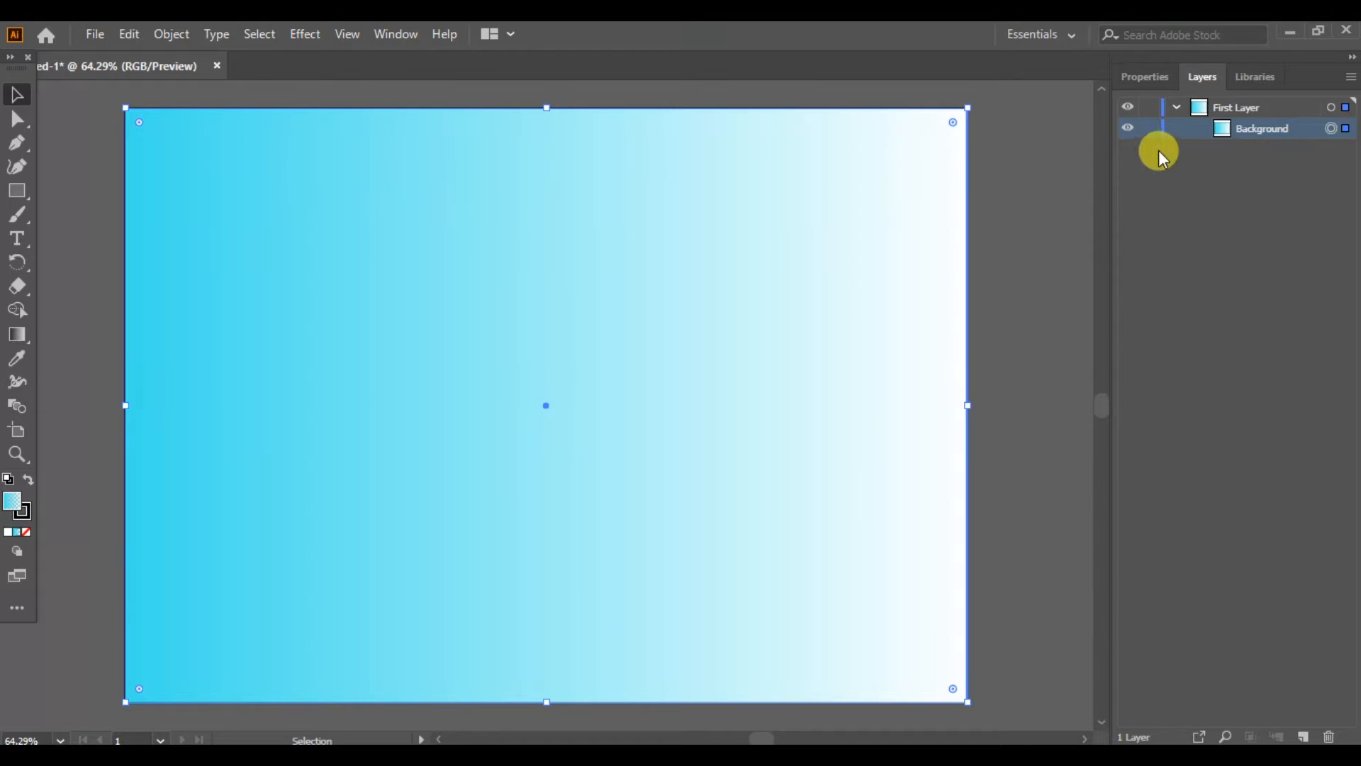
left_click(1149, 129)
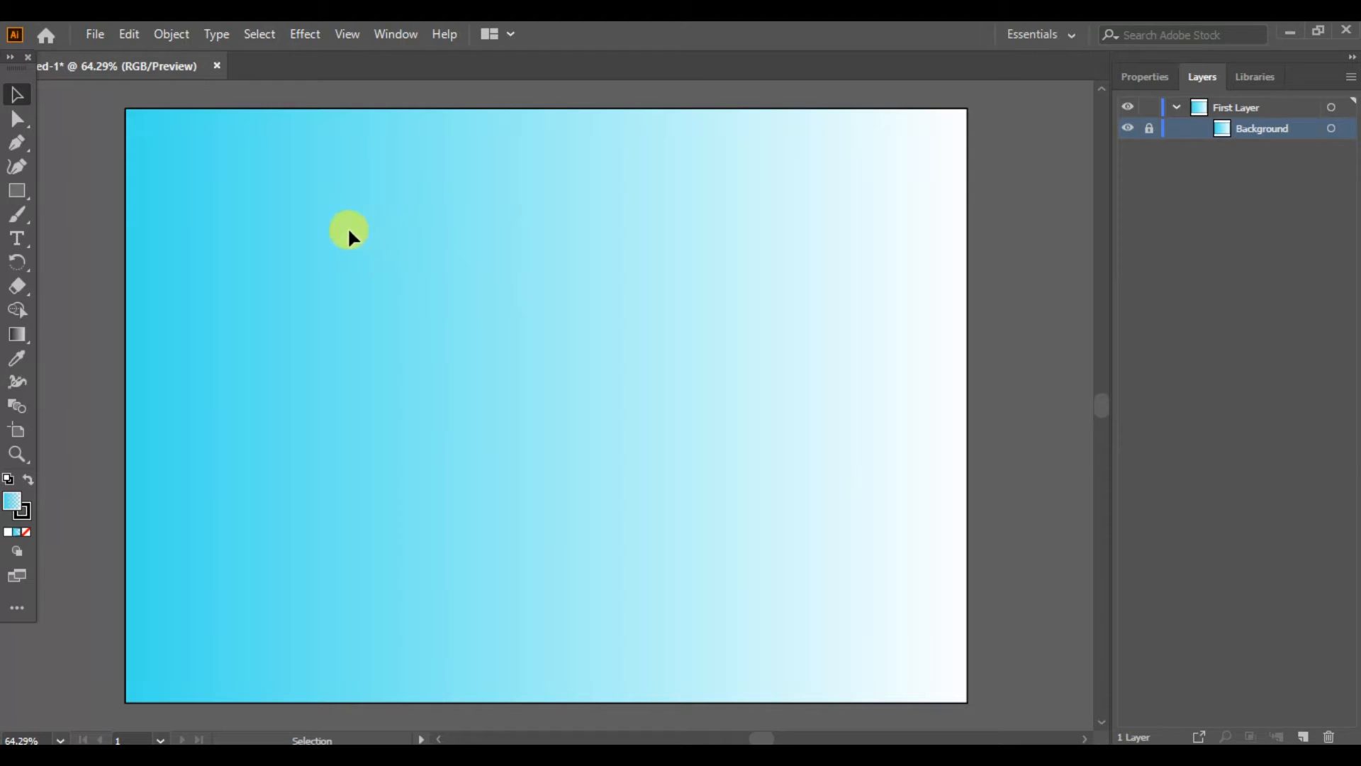
left_click_drag(367, 229, 1031, 352)
left_click_drag(382, 361, 1064, 415)
left_click_drag(422, 511, 1059, 596)
Step: Unlock the Background rectangle and move it in three stages partly off the artboard's right side
left_click(1150, 131)
left_click_drag(533, 253, 807, 262)
left_click_drag(643, 421, 852, 453)
left_click_drag(759, 528, 924, 567)
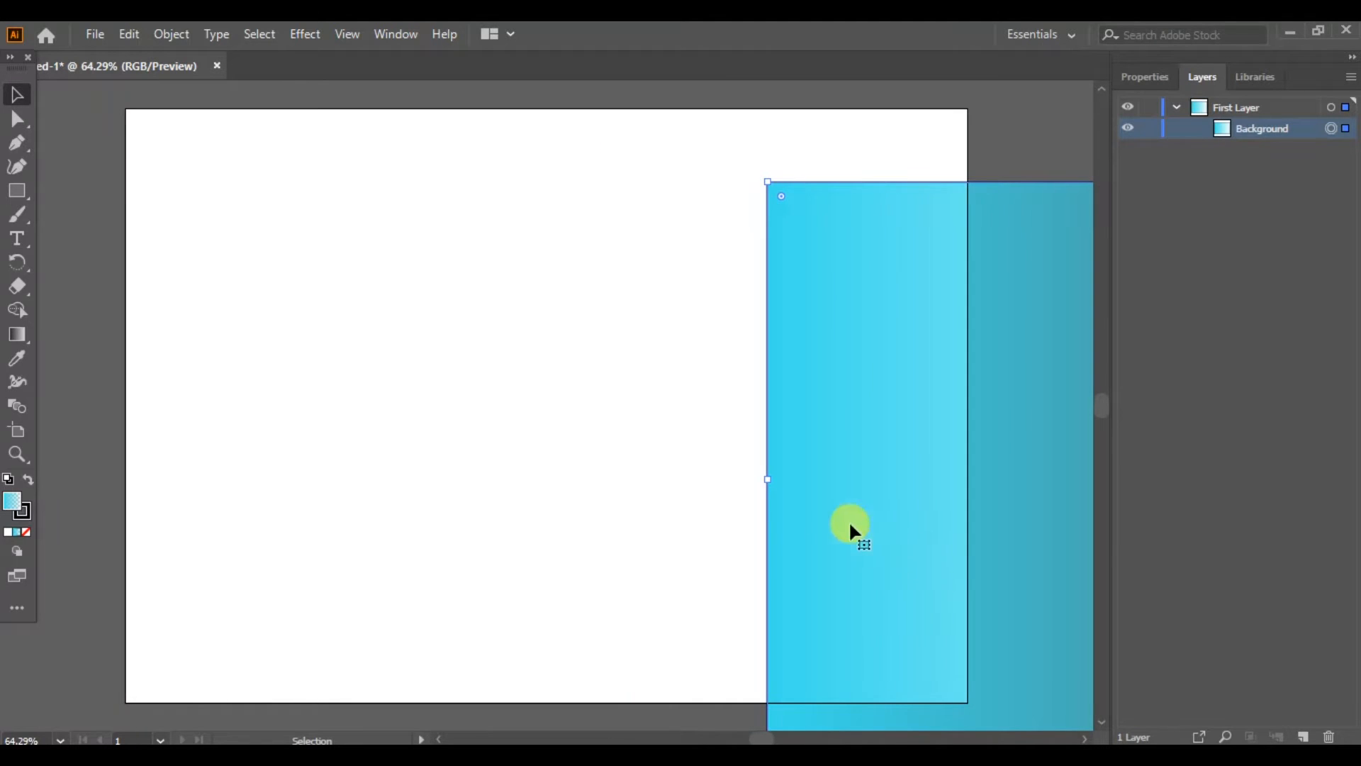
Step: Undo all three moves of the Background rectangle and deselect it
left_click(129, 31)
left_click(133, 57)
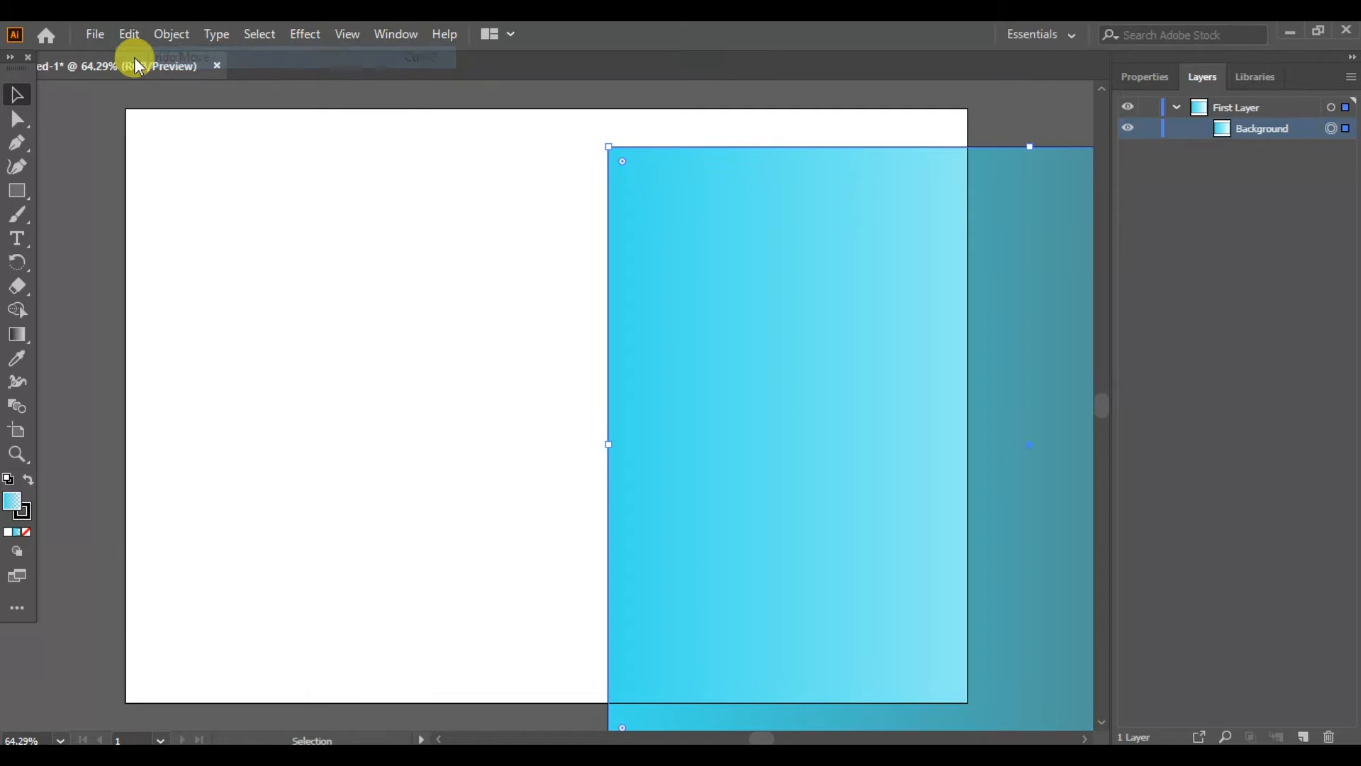
left_click(129, 34)
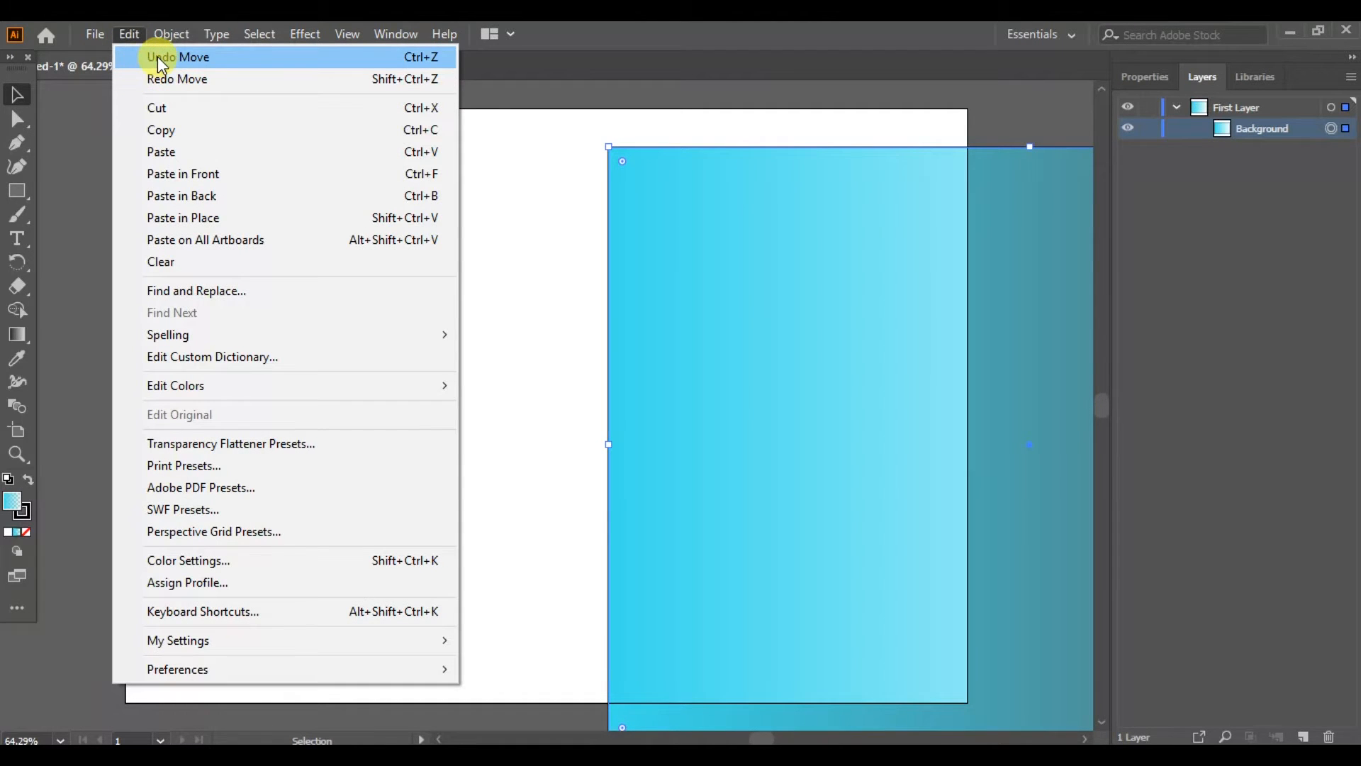
left_click(158, 56)
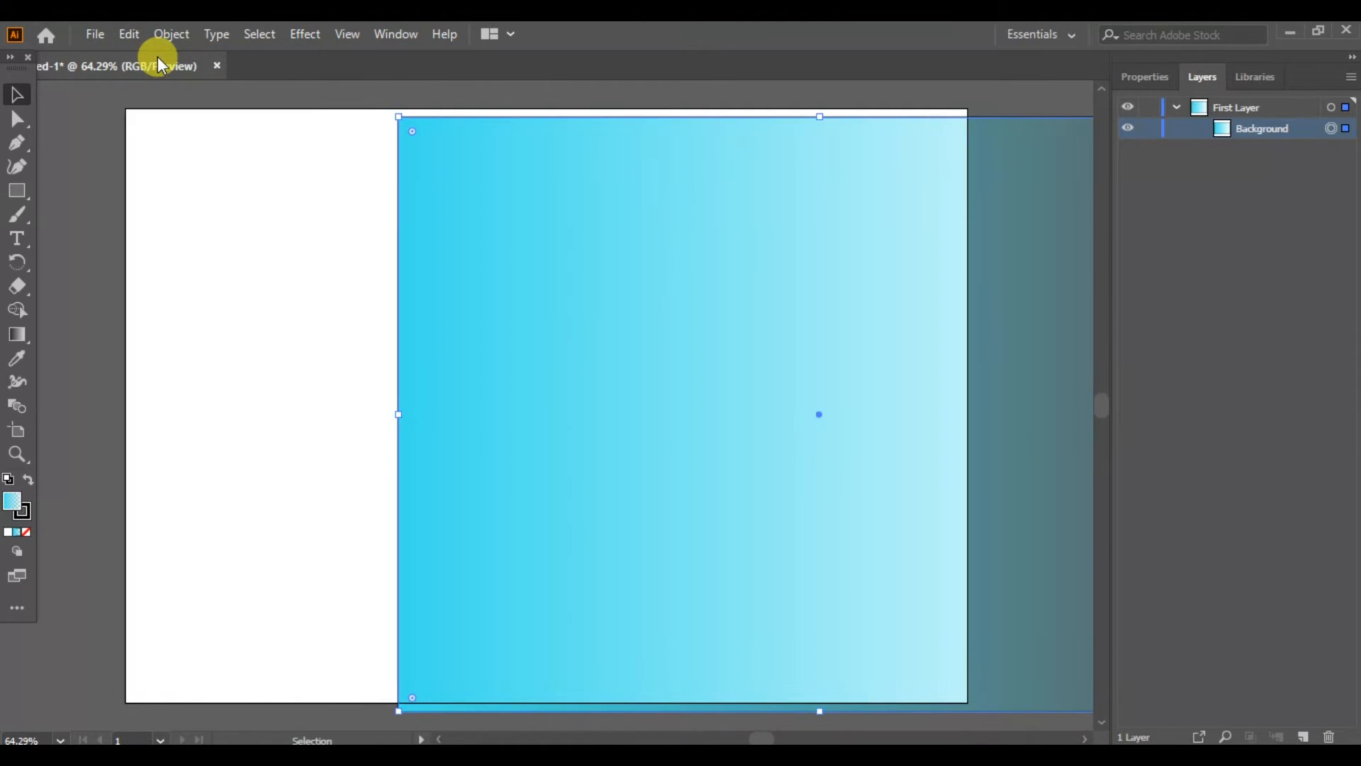
left_click(129, 34)
left_click(142, 57)
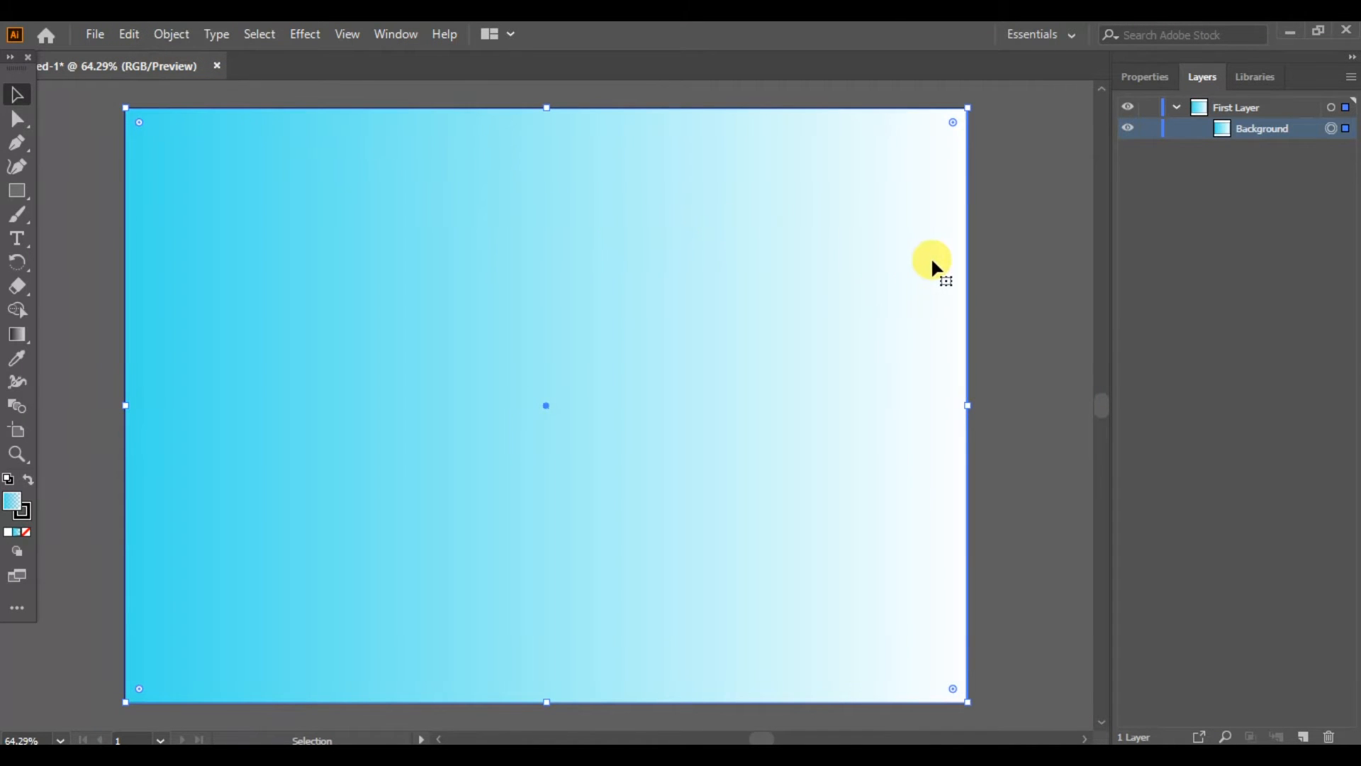
left_click(257, 34)
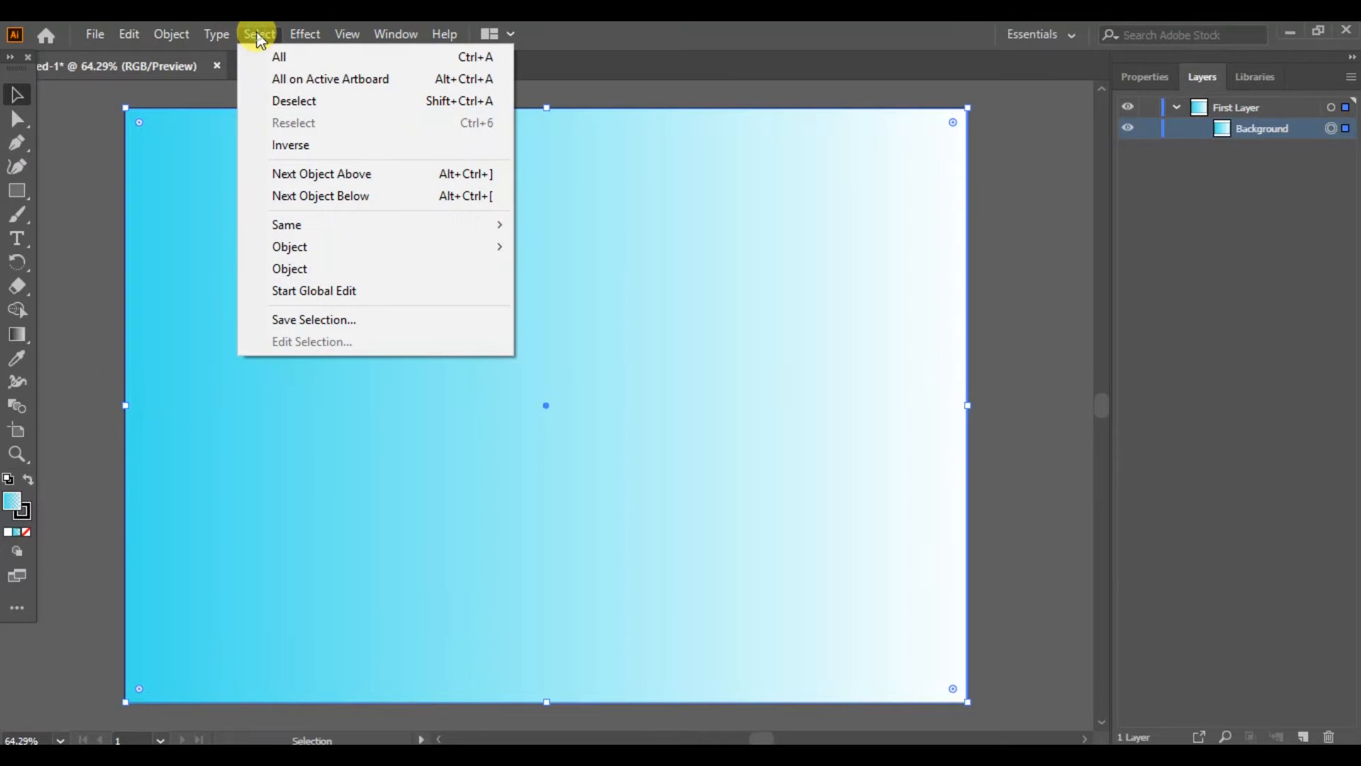
left_click(300, 101)
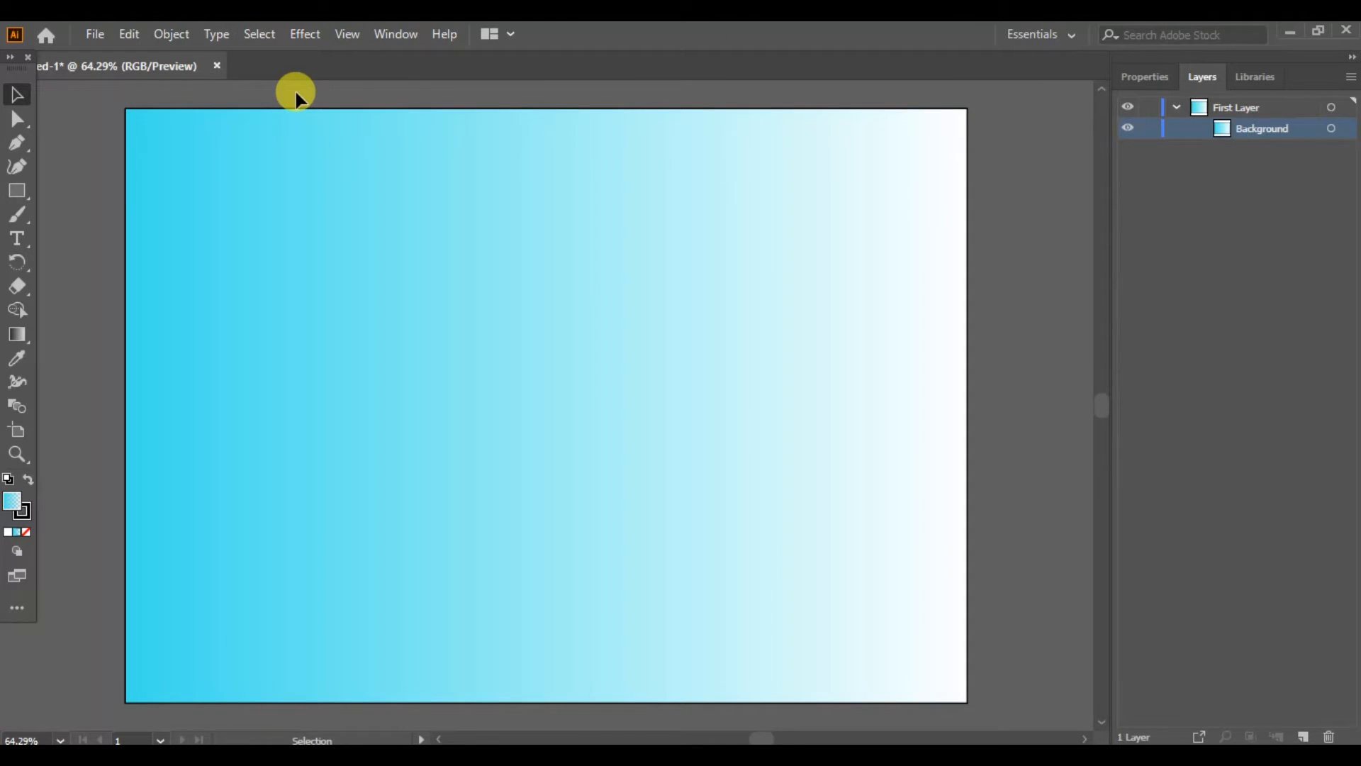
Step: Hide the Background rectangle in First Layer and show it again
key("ctrl")
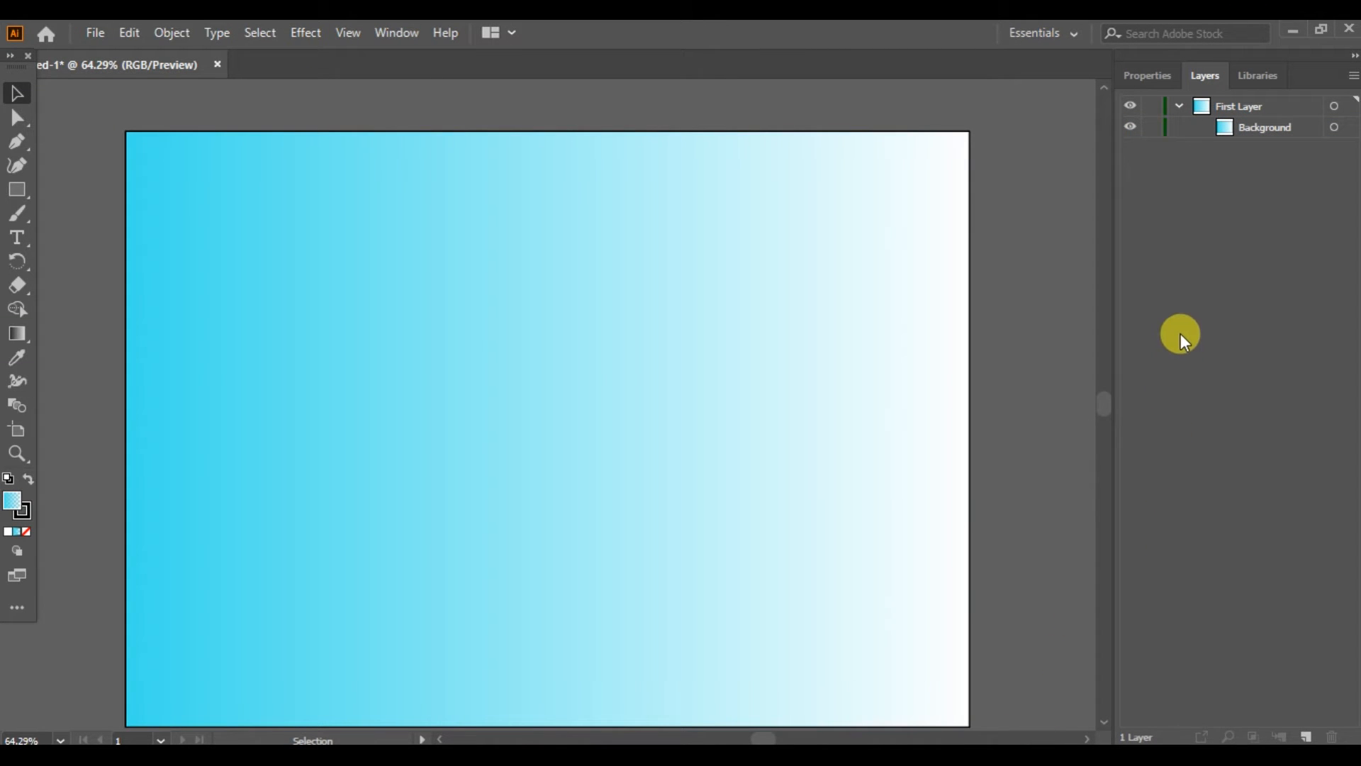
left_click(1131, 128)
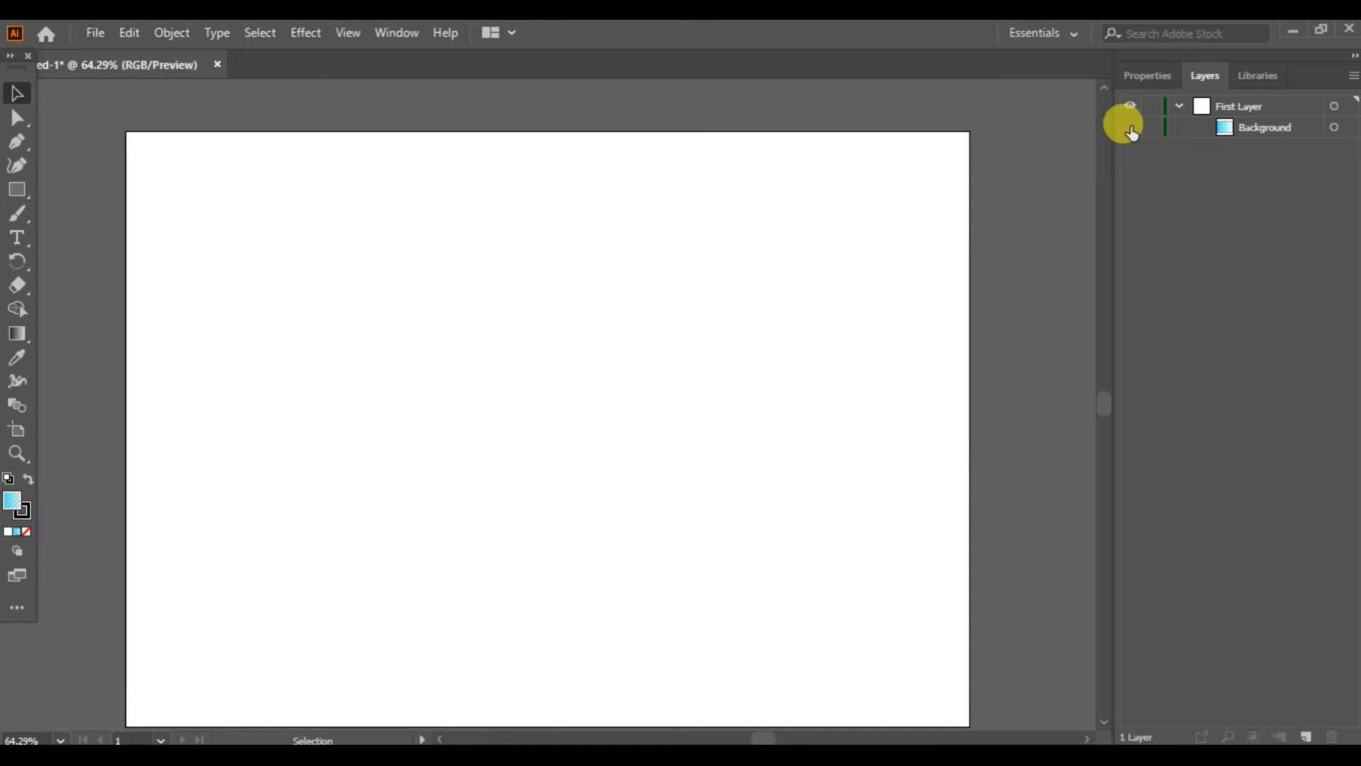
left_click(1131, 129)
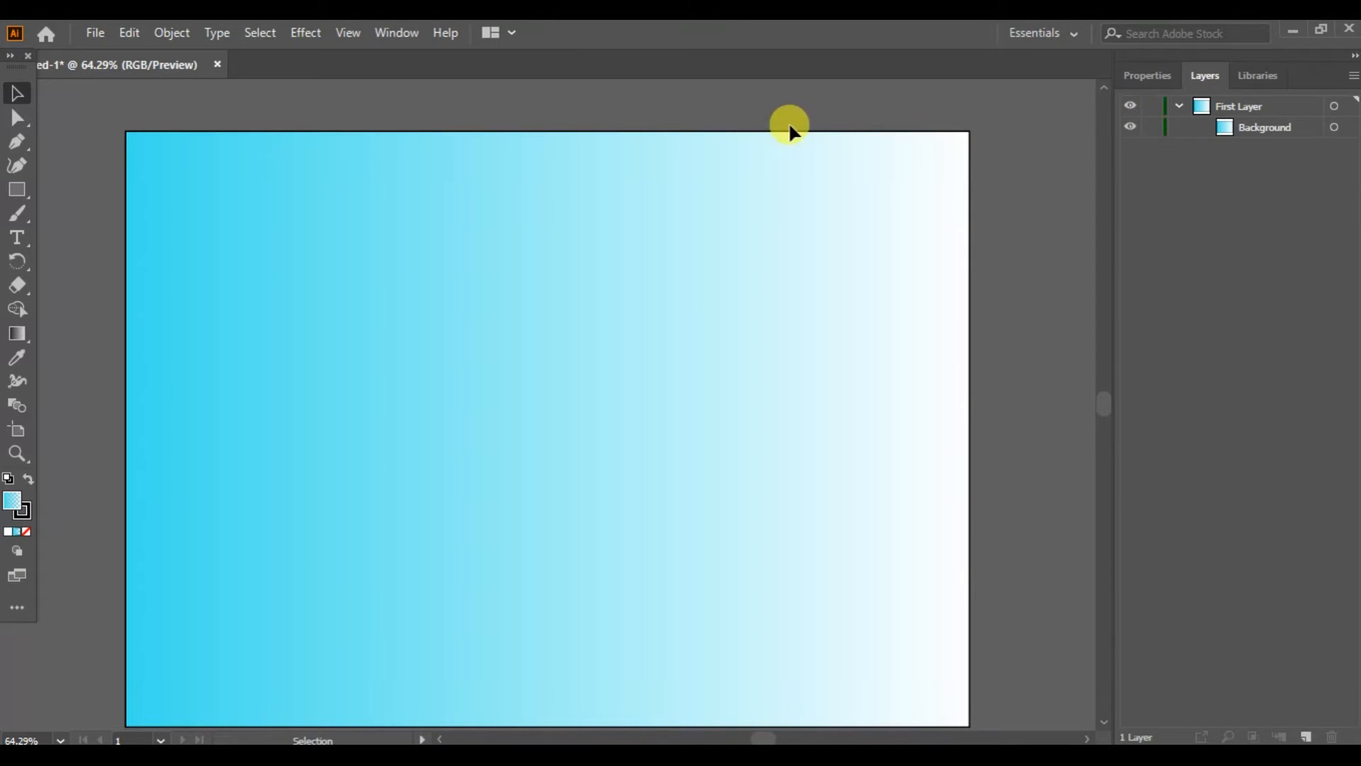
Step: Place the flower1 image from Saved Pictures and position it in the artboard's upper-left corner
left_click(96, 35)
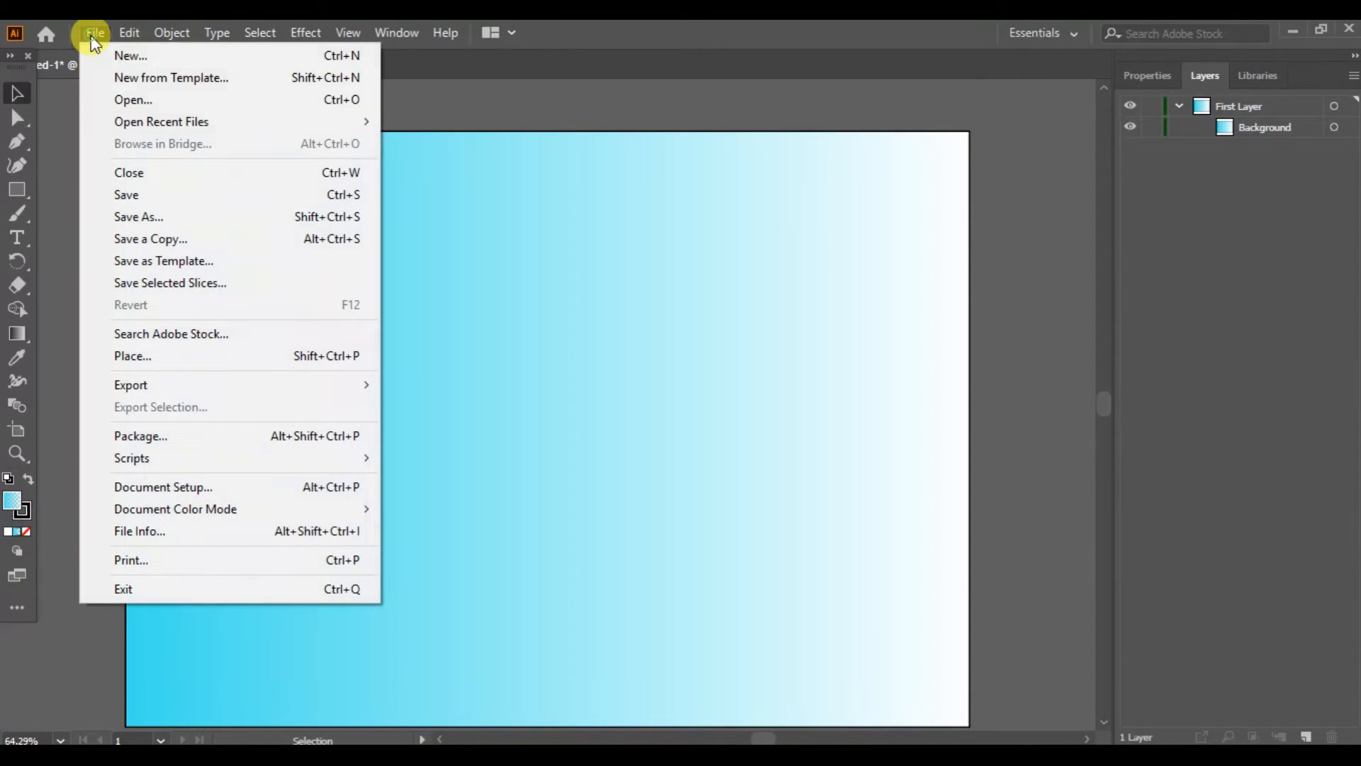
left_click(131, 358)
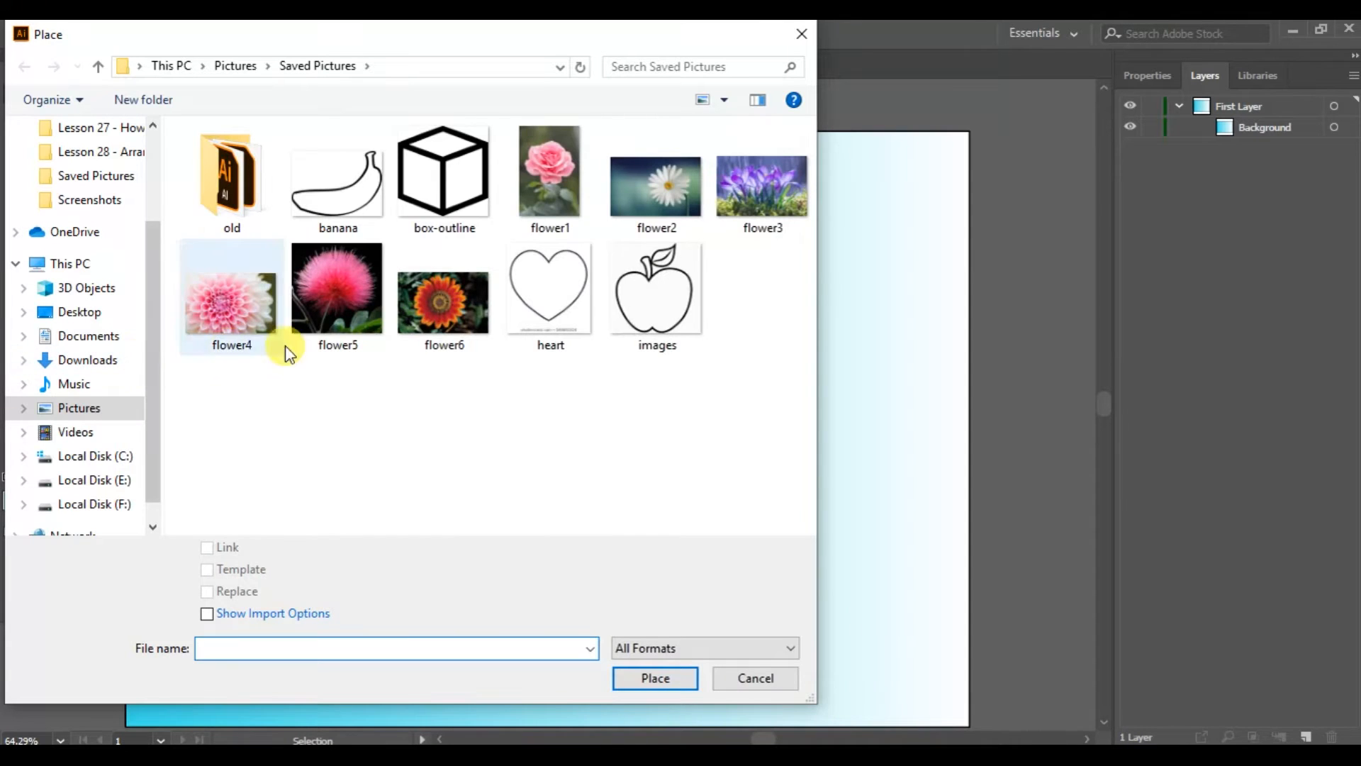
left_click(565, 180)
left_click(655, 689)
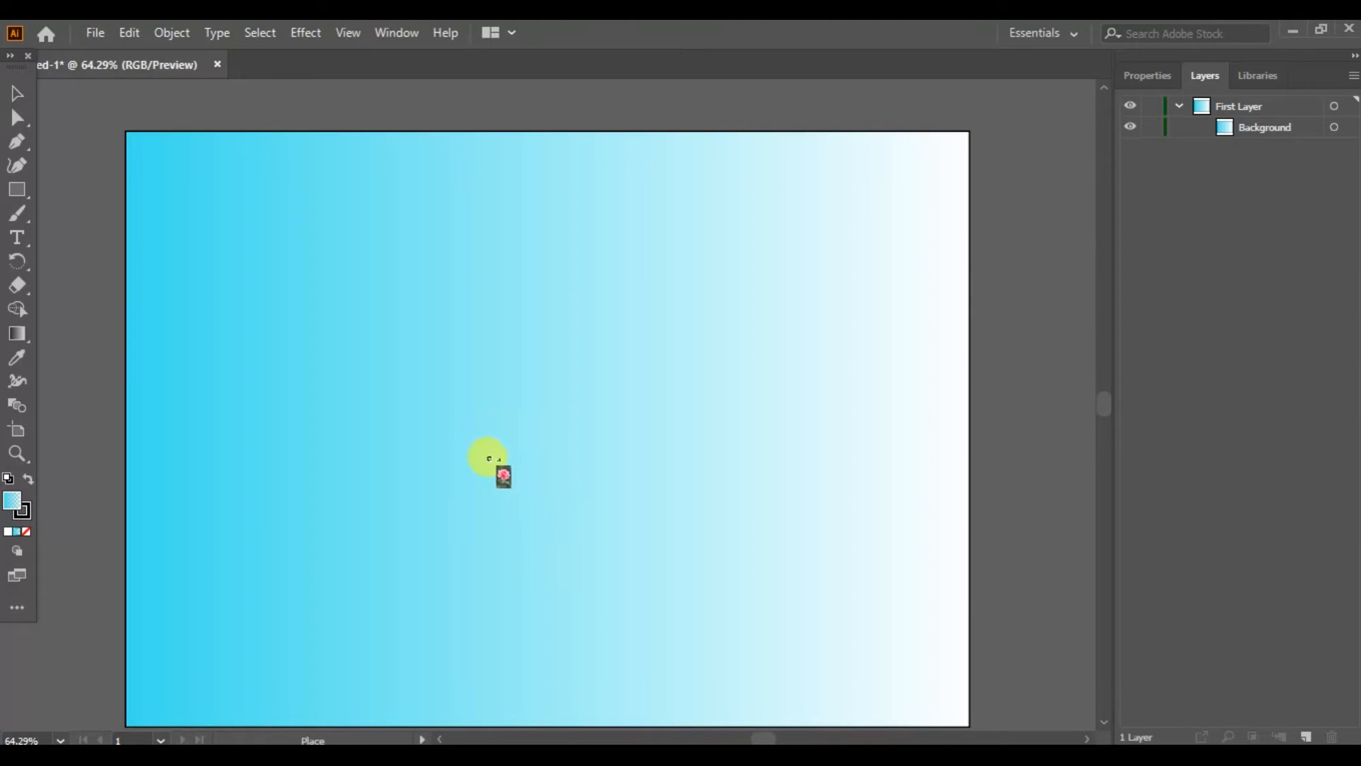
left_click(165, 179)
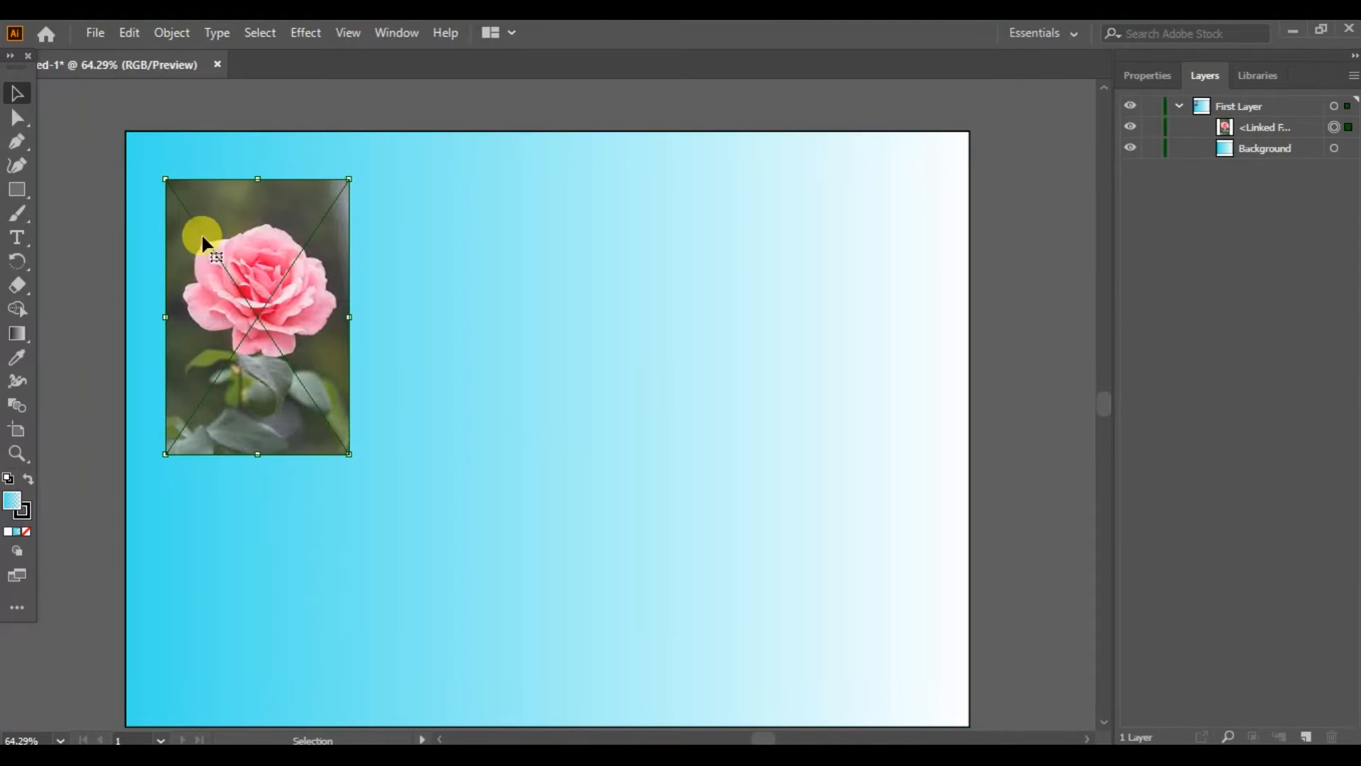
left_click_drag(258, 350, 228, 308)
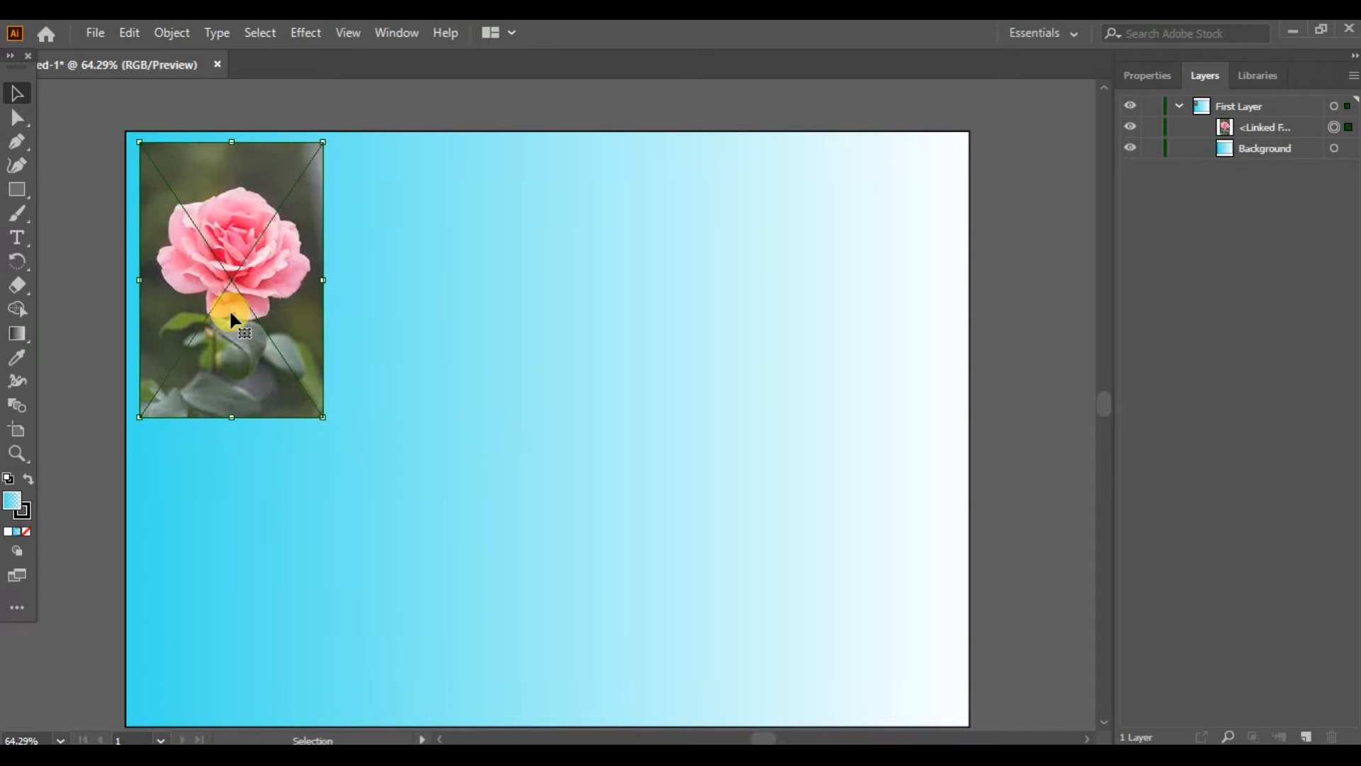
Step: Place the flower3 image as a linked file and position it just right of the rose picture
left_click(91, 33)
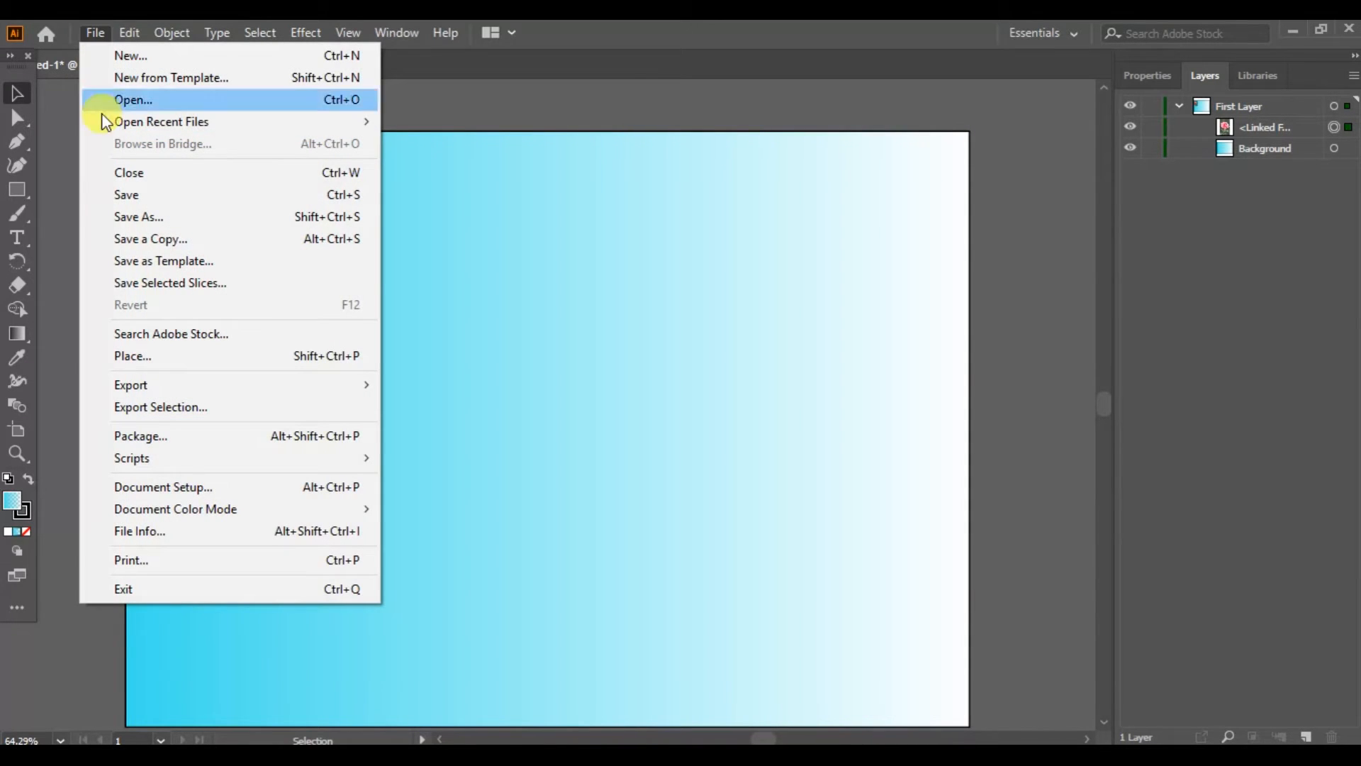
left_click(160, 358)
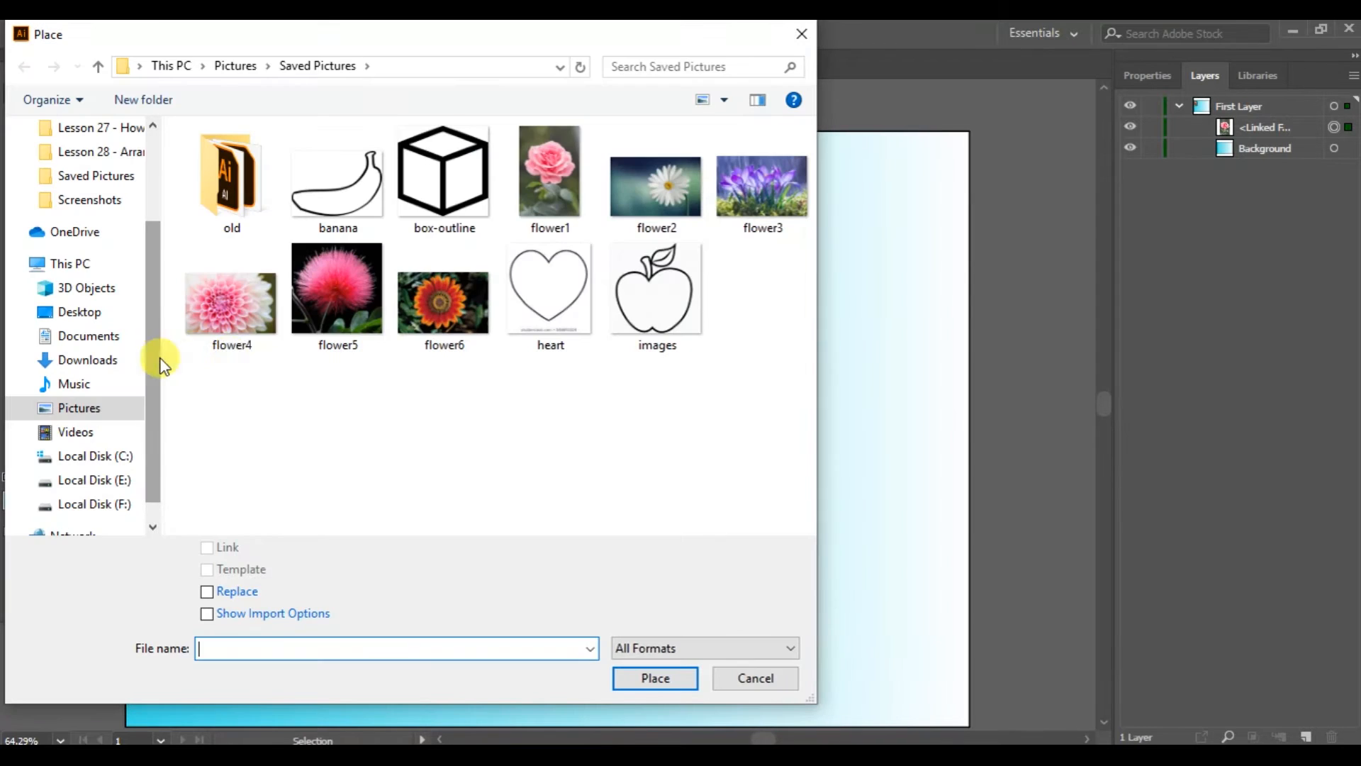
left_click(761, 210)
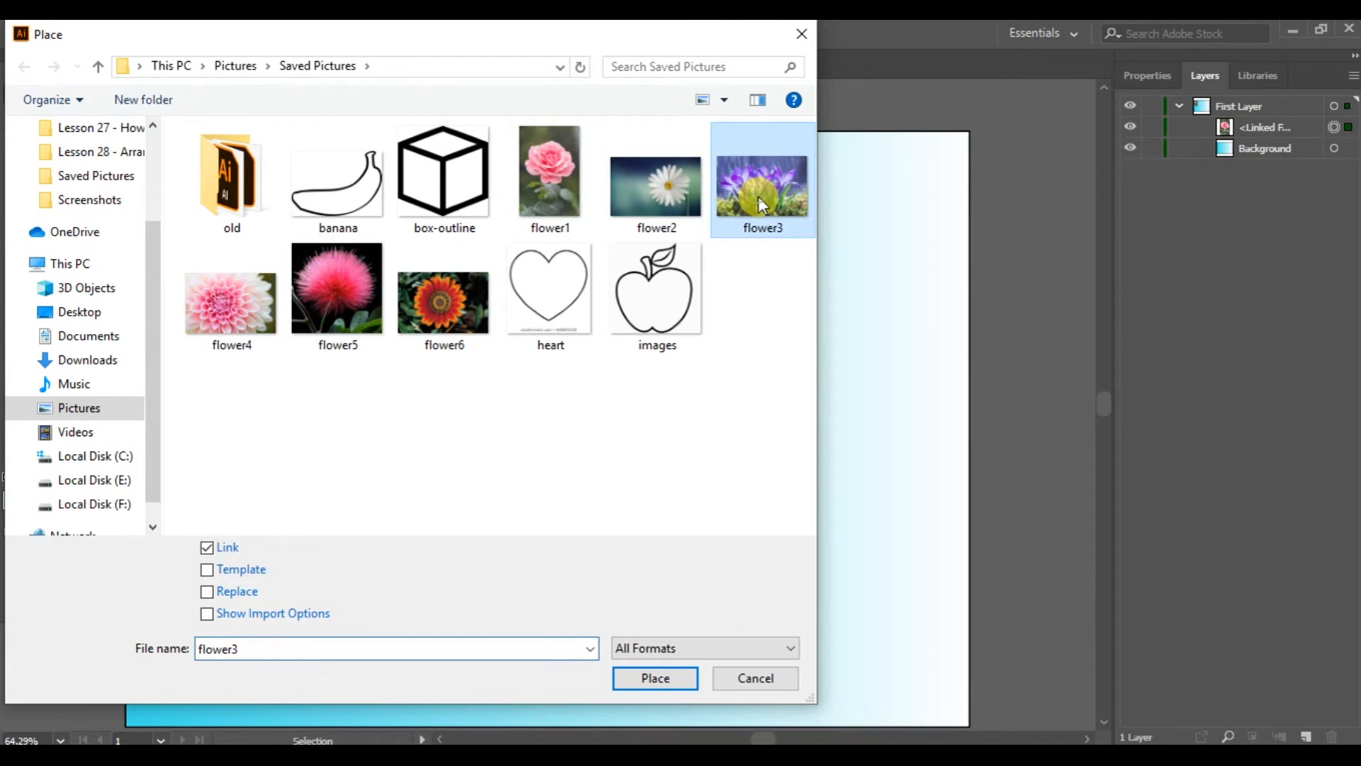
left_click(673, 680)
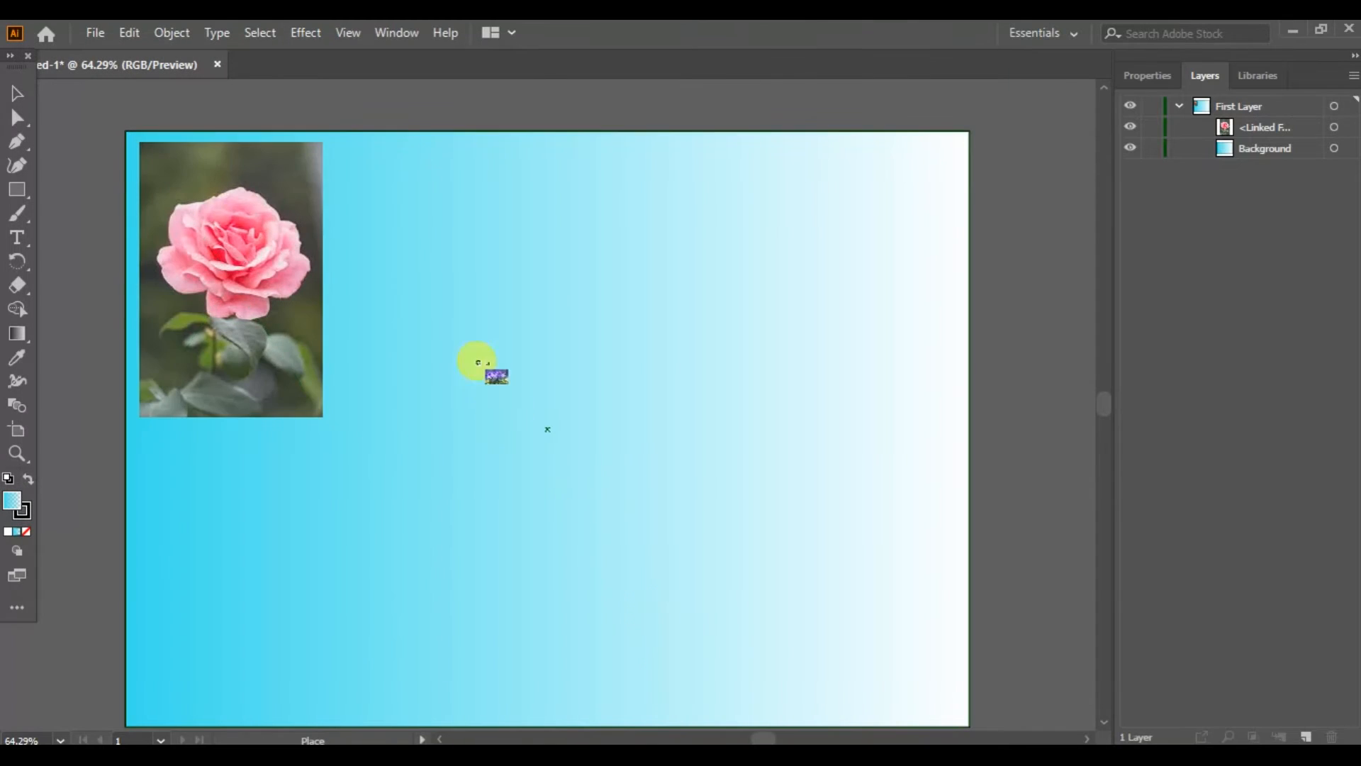
left_click(375, 201)
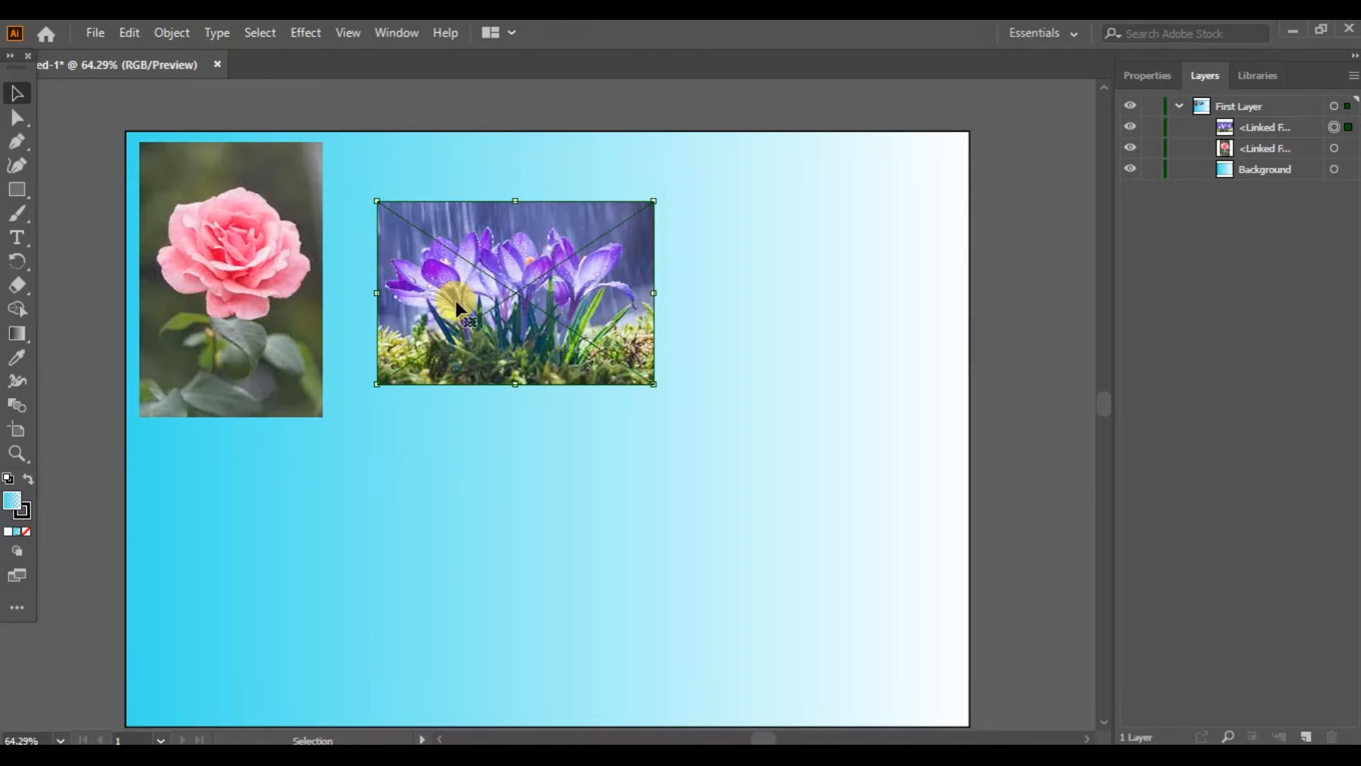
left_click_drag(513, 319, 469, 265)
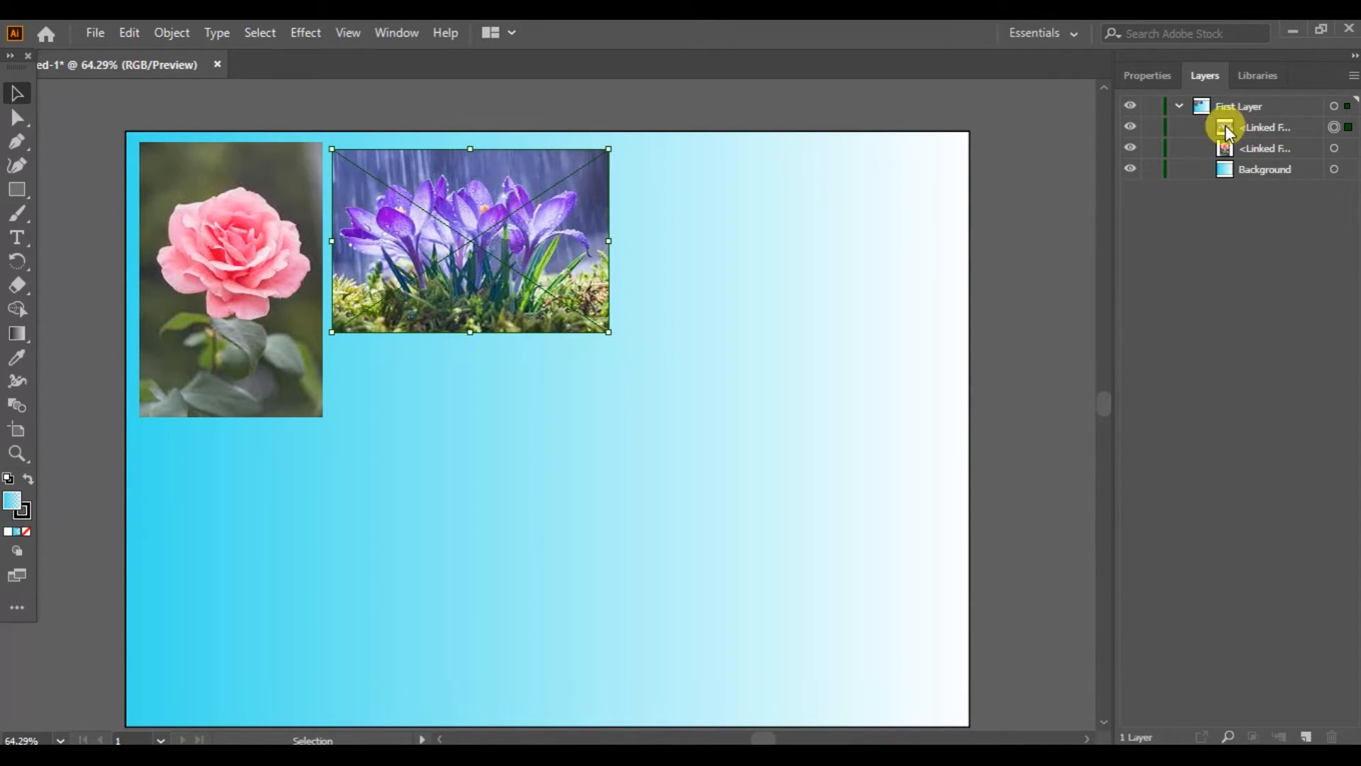
Step: Place the flower5 image as a linked file and position it to the right of the purple crocus picture
left_click(97, 33)
left_click(153, 355)
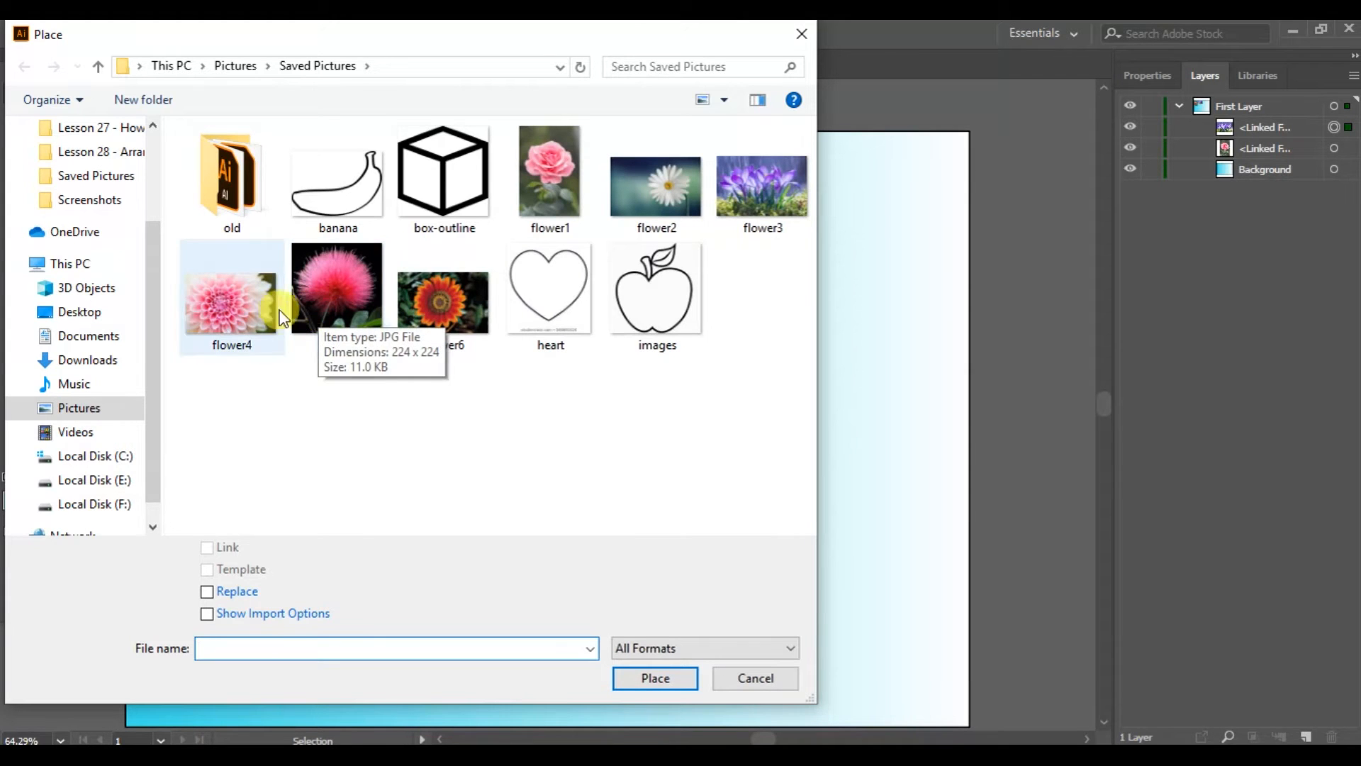
left_click(326, 304)
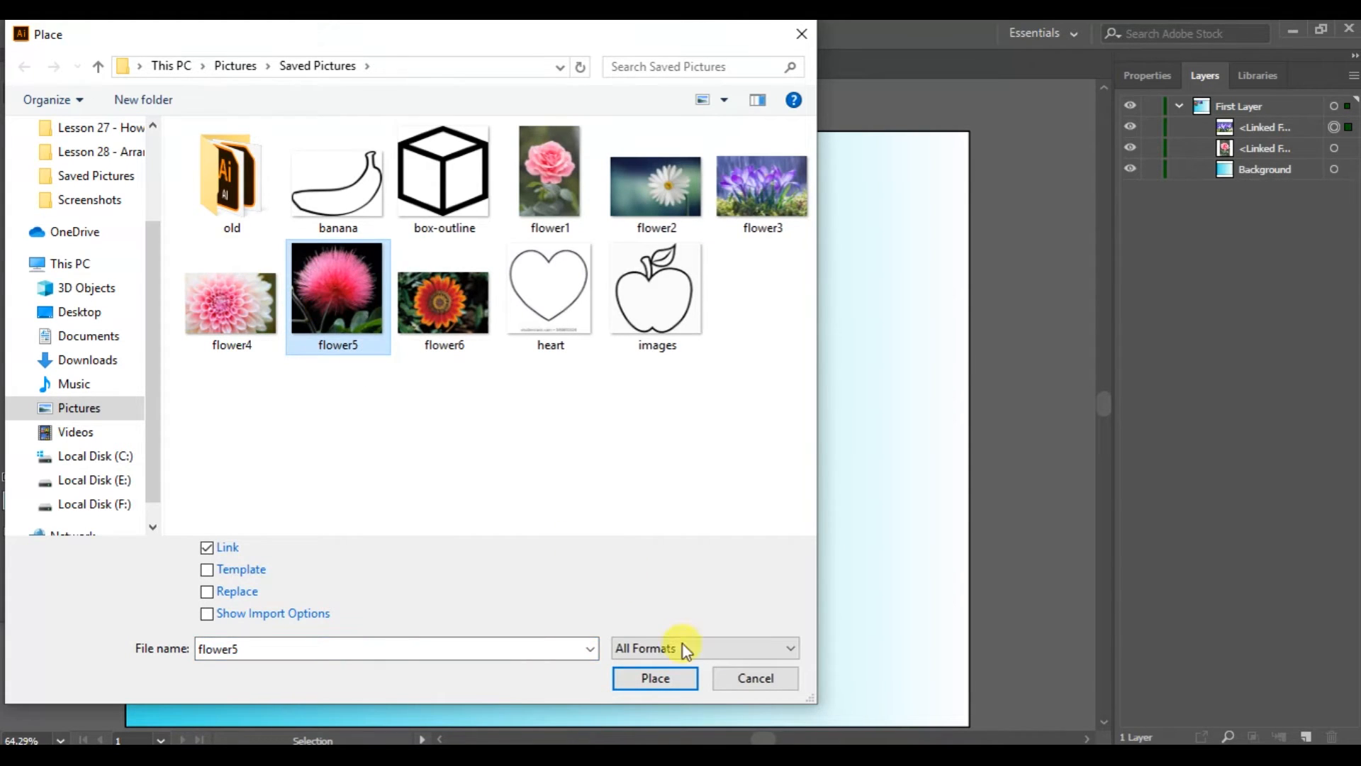
left_click(649, 679)
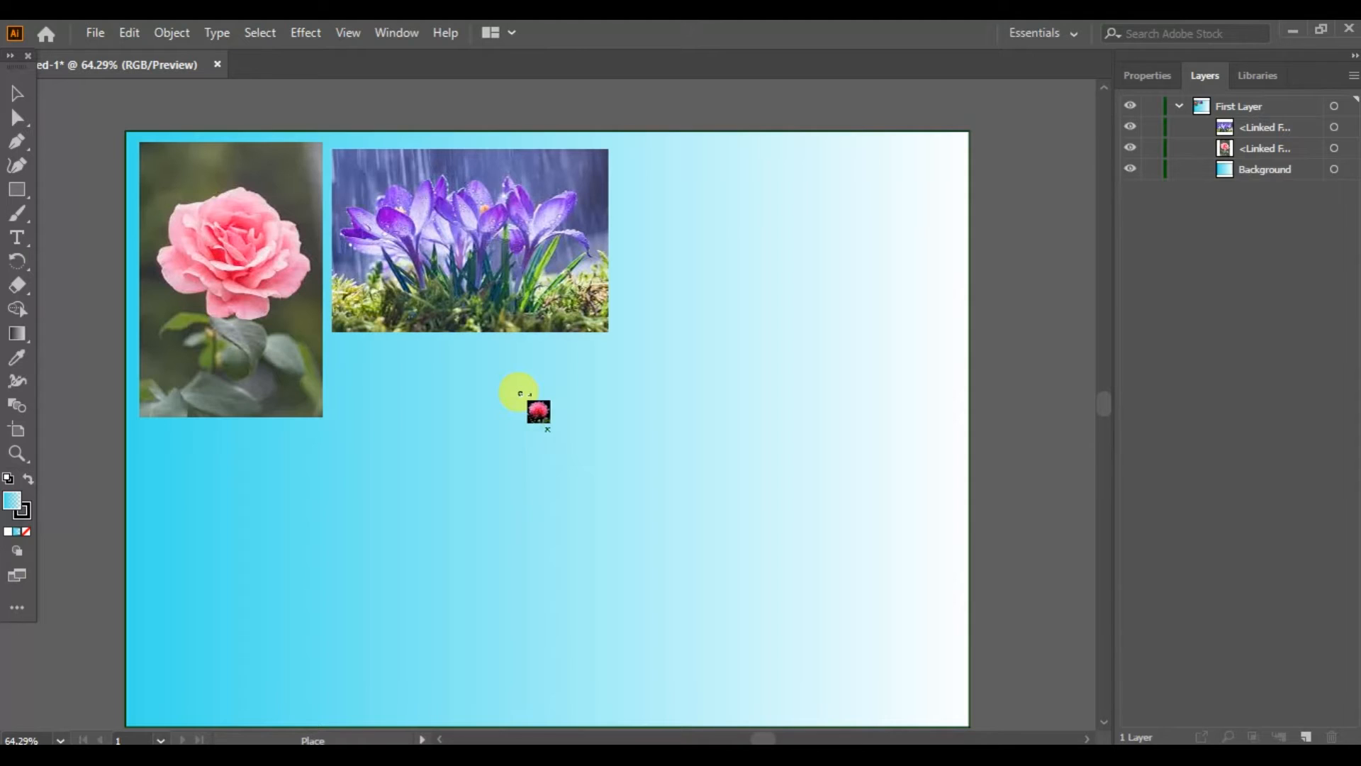
left_click(519, 393)
left_click_drag(671, 501, 779, 261)
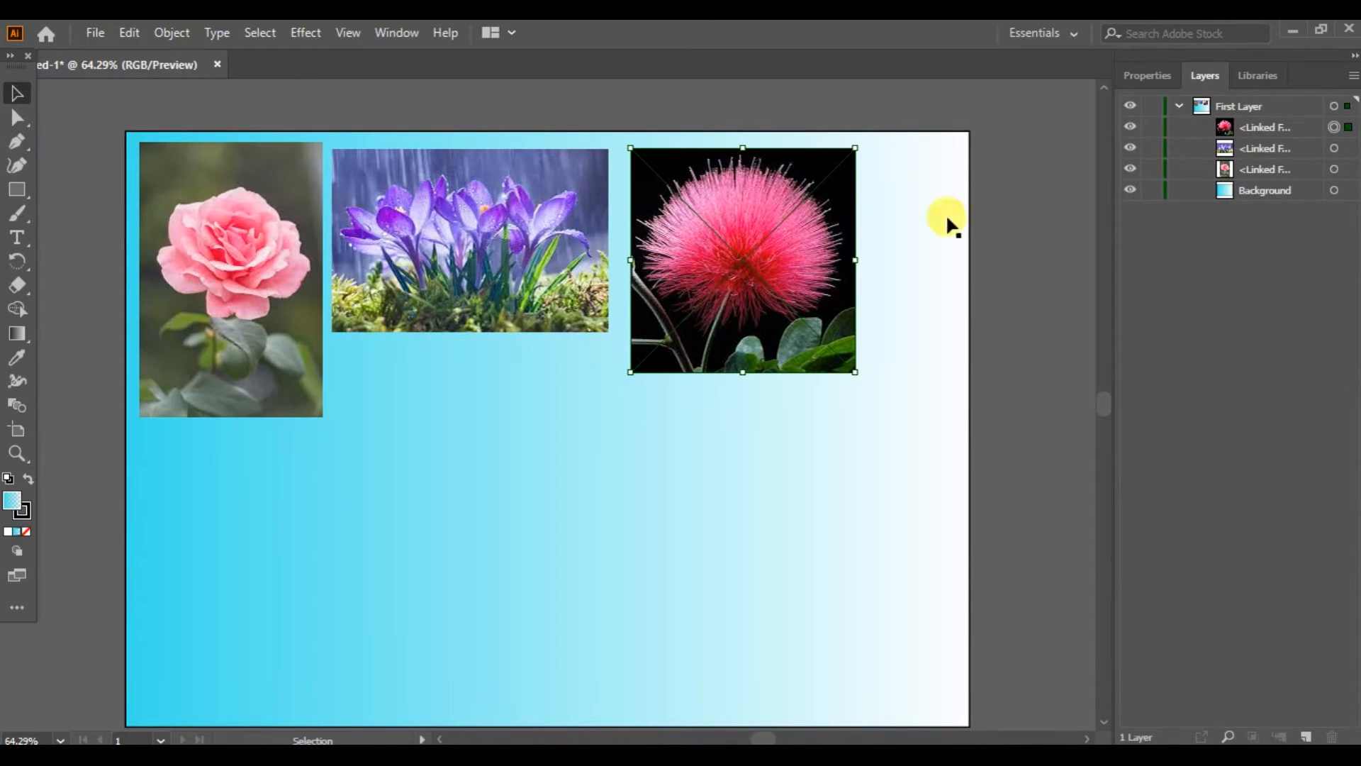
Step: Place the flower6 image as a linked file and position it directly below the rose picture
left_click(92, 33)
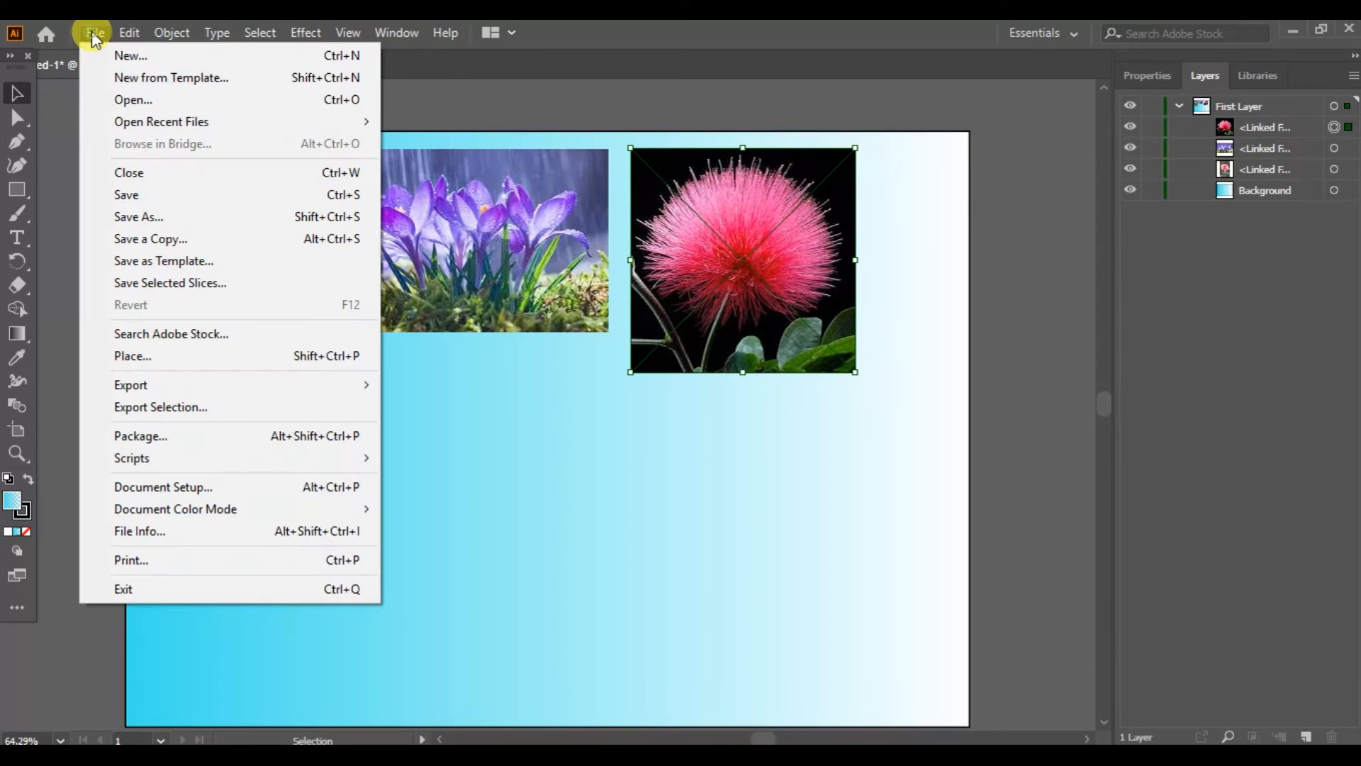
left_click(151, 353)
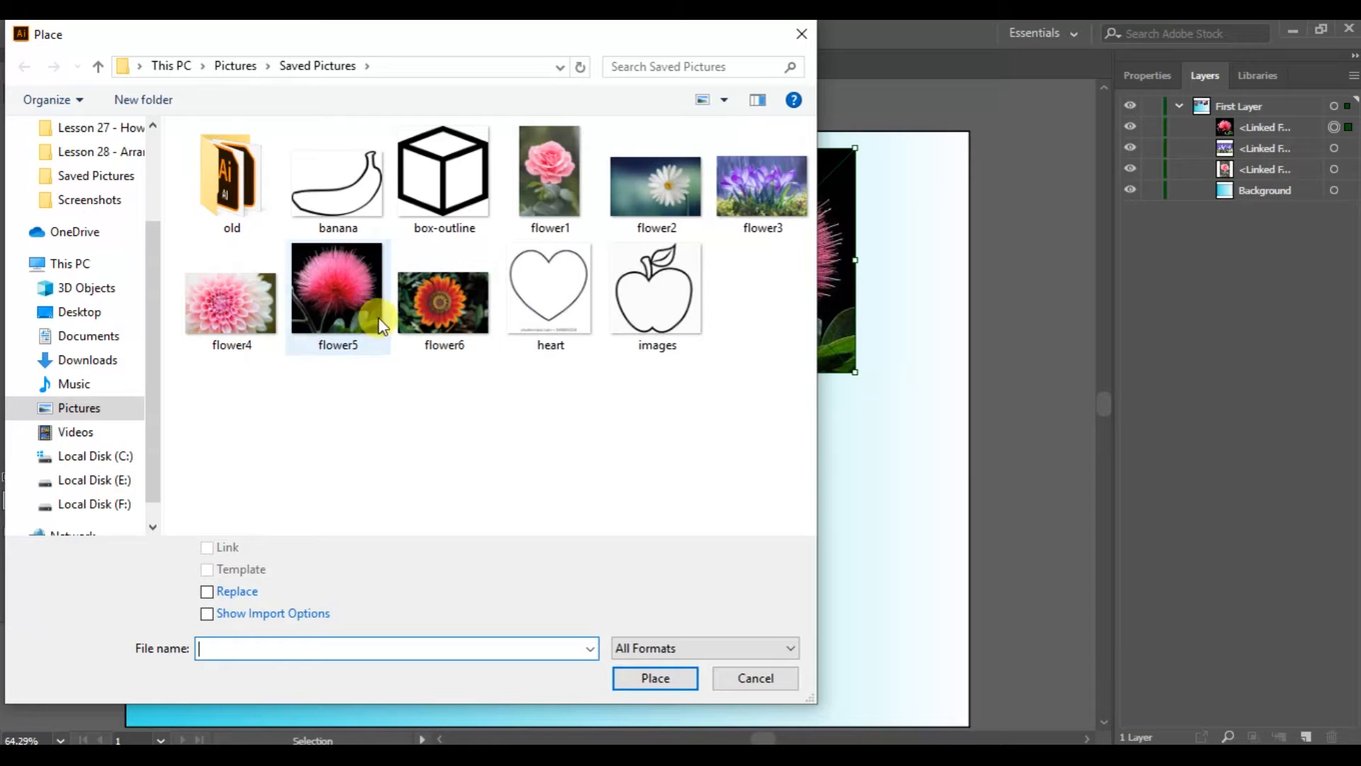
left_click(419, 307)
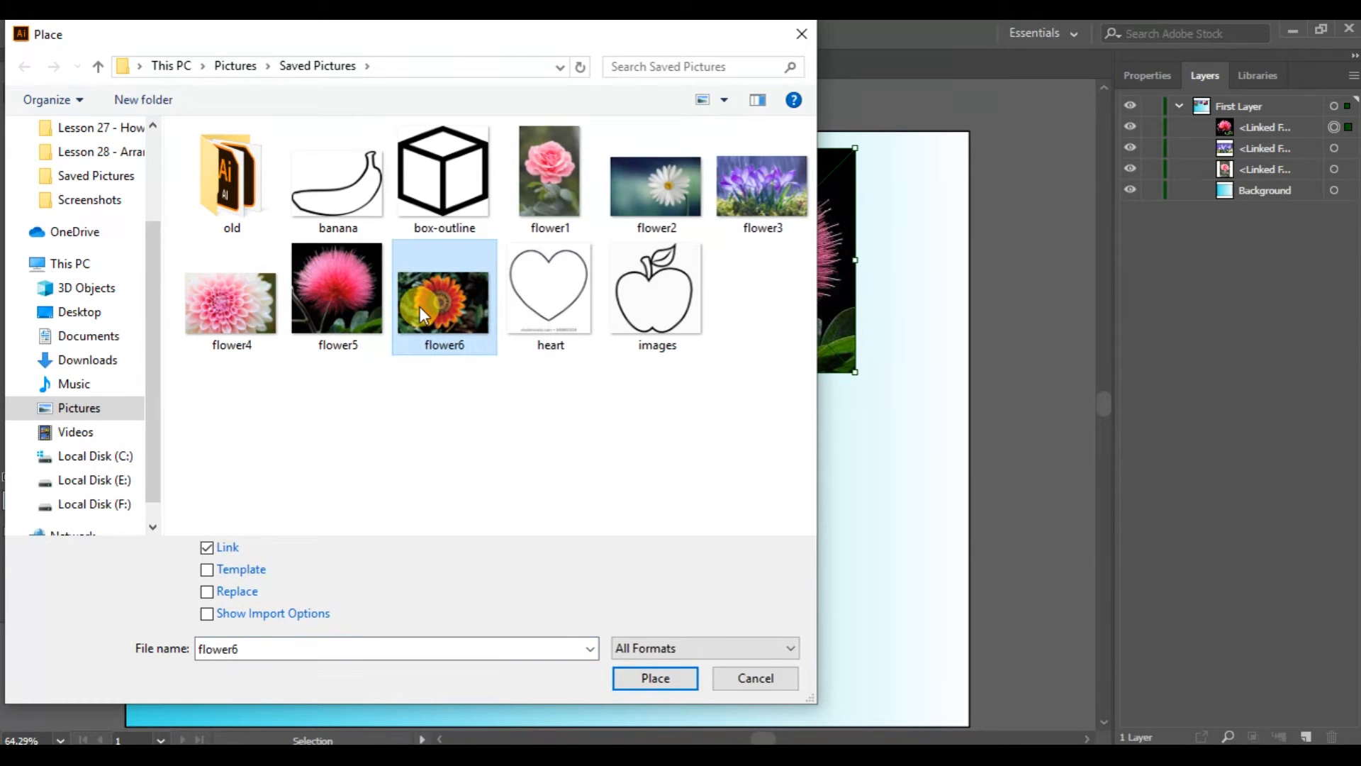
left_click(645, 680)
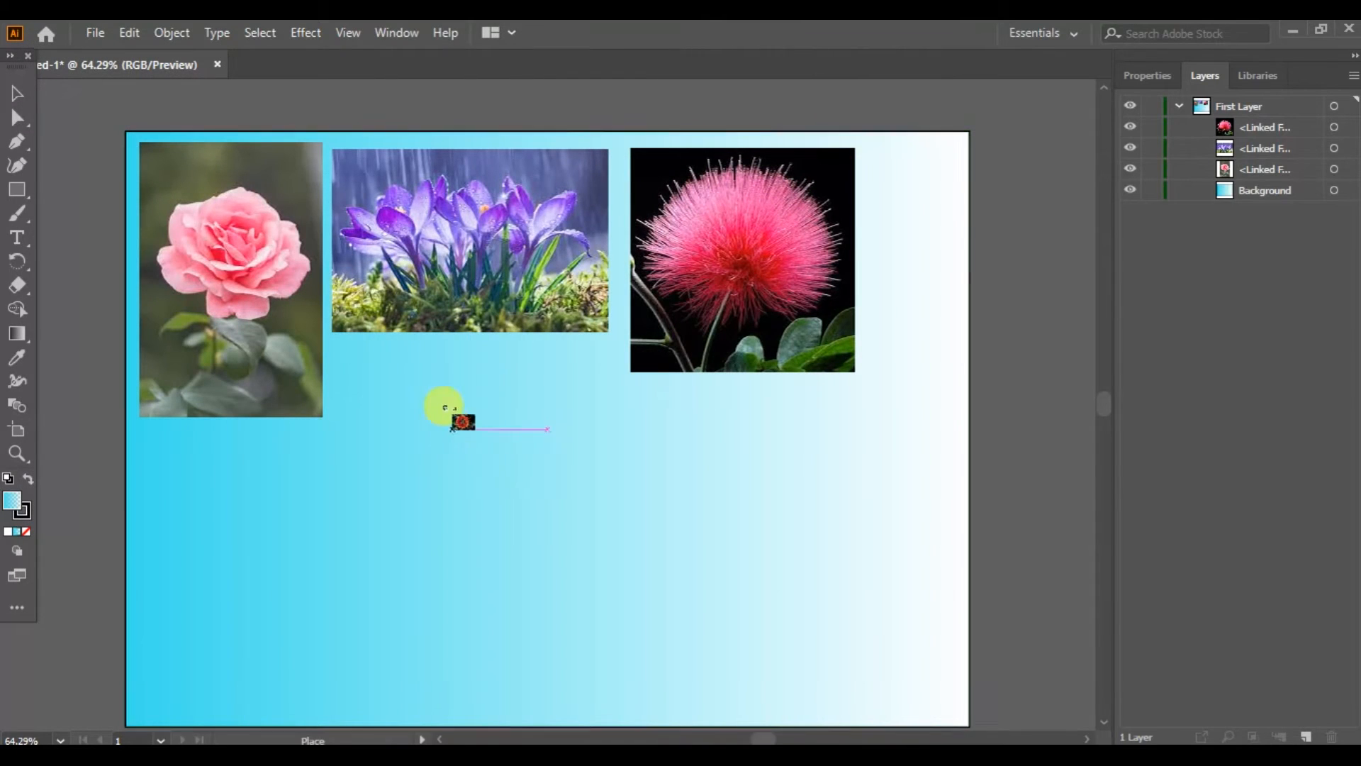
left_click(436, 386)
left_click_drag(606, 511, 317, 564)
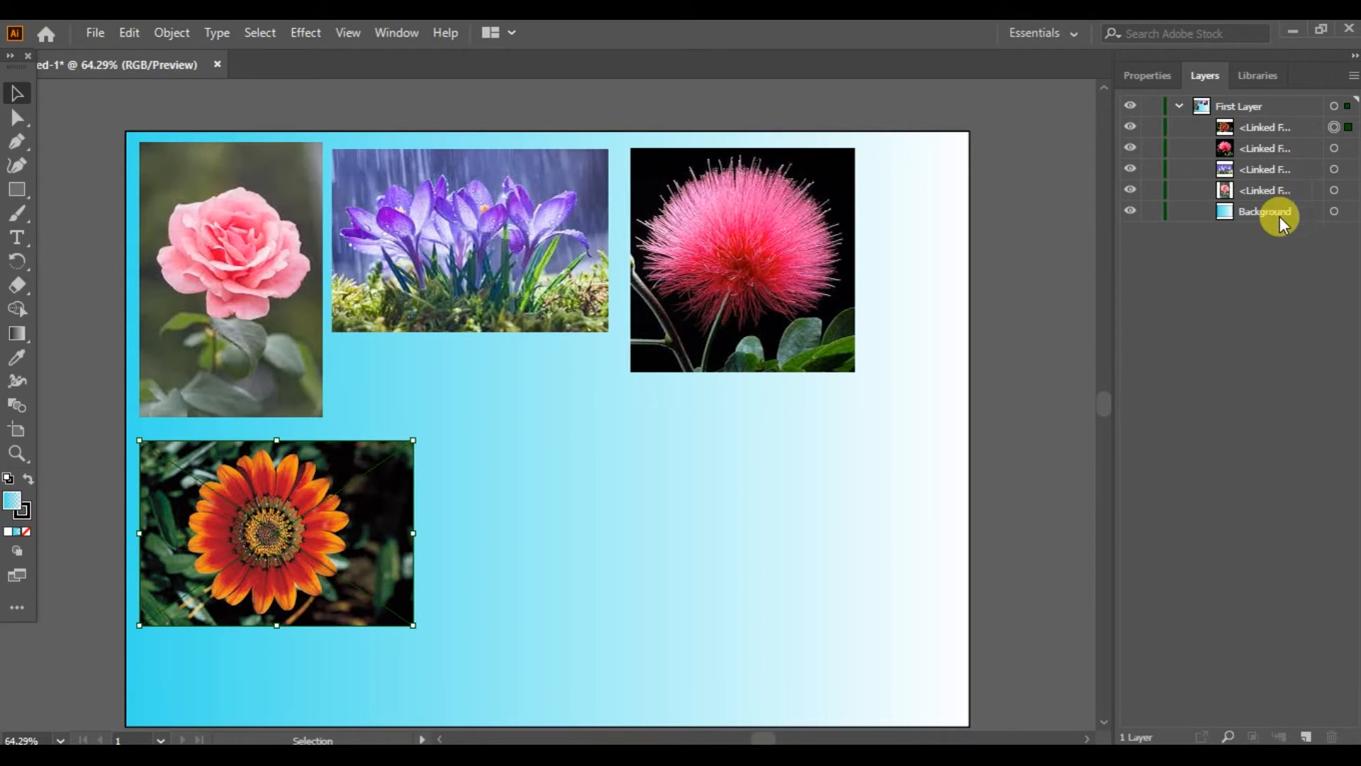
Step: Hide and reshow each flower image in First Layer one at a time, from the rose up to the orange flower
left_click(1131, 190)
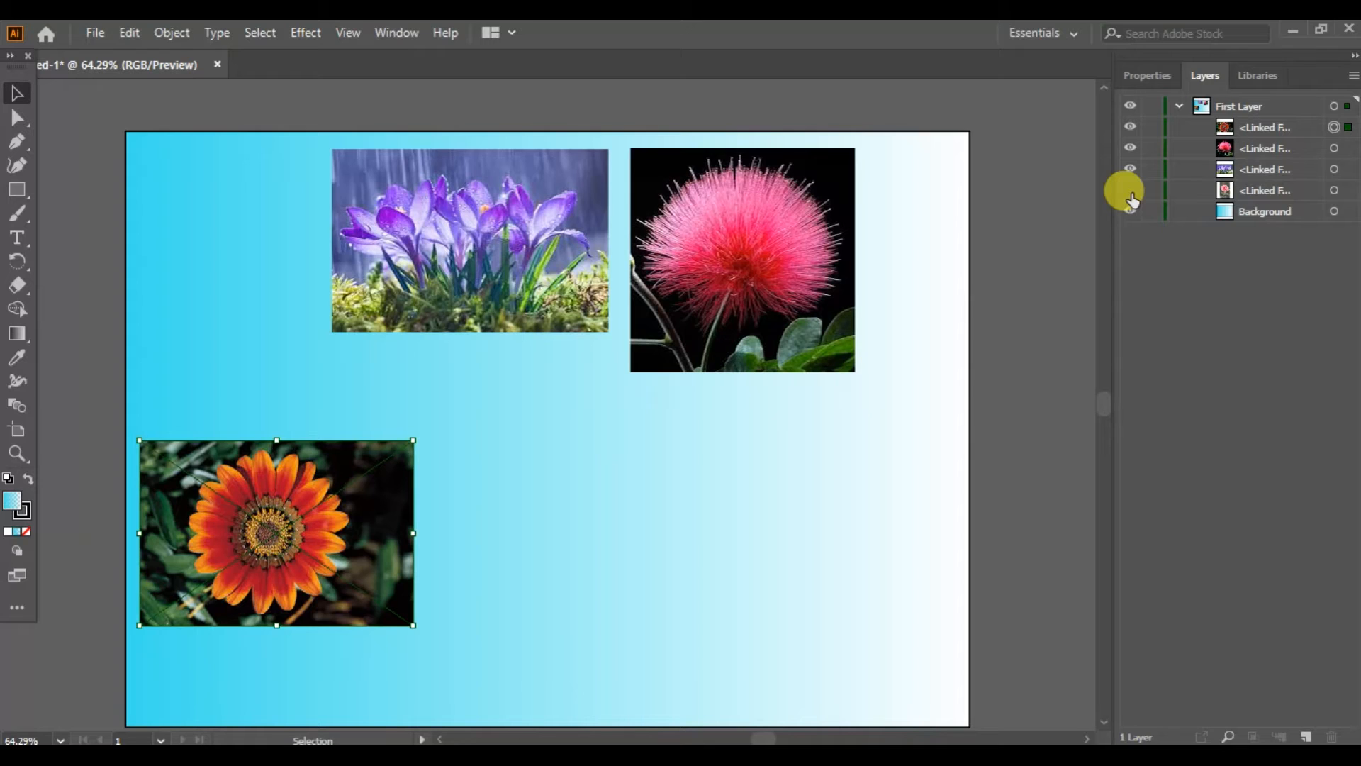
left_click(1130, 190)
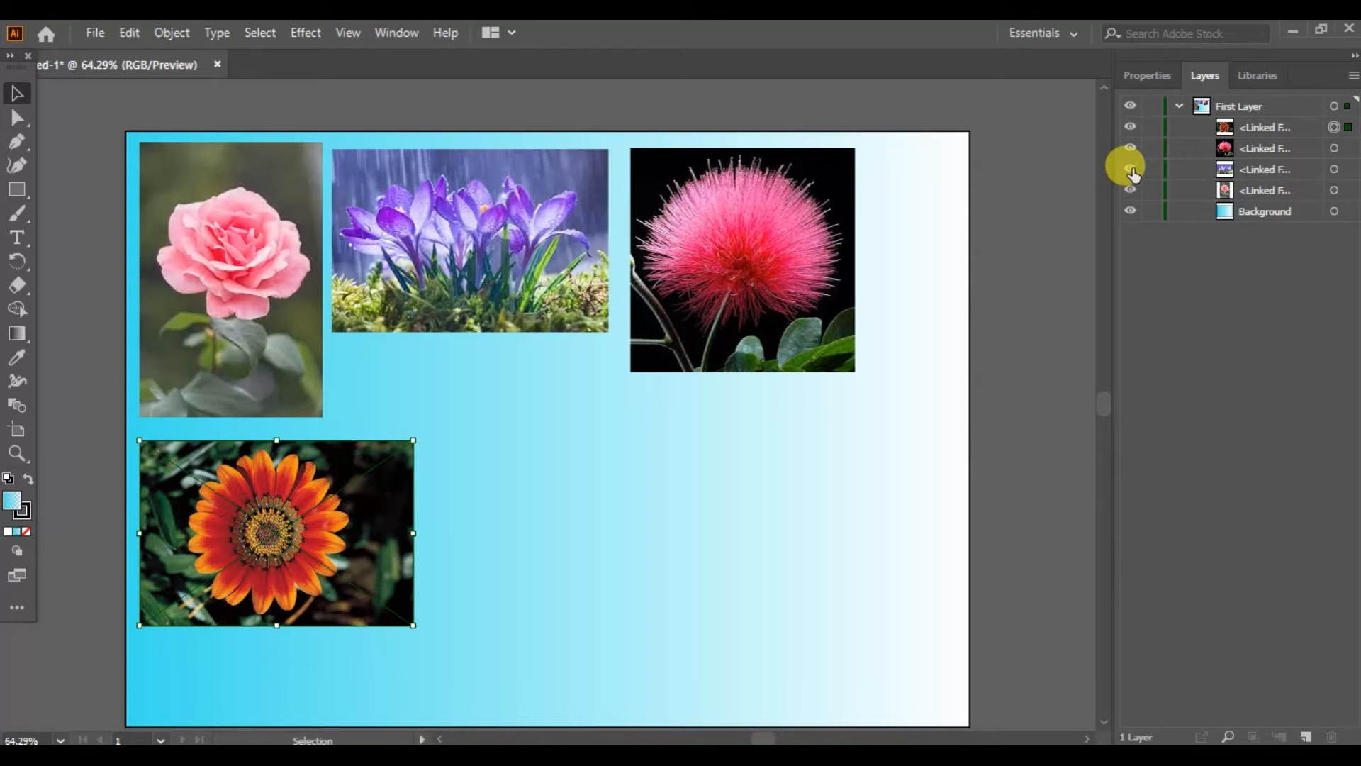
left_click(1130, 169)
left_click(1130, 171)
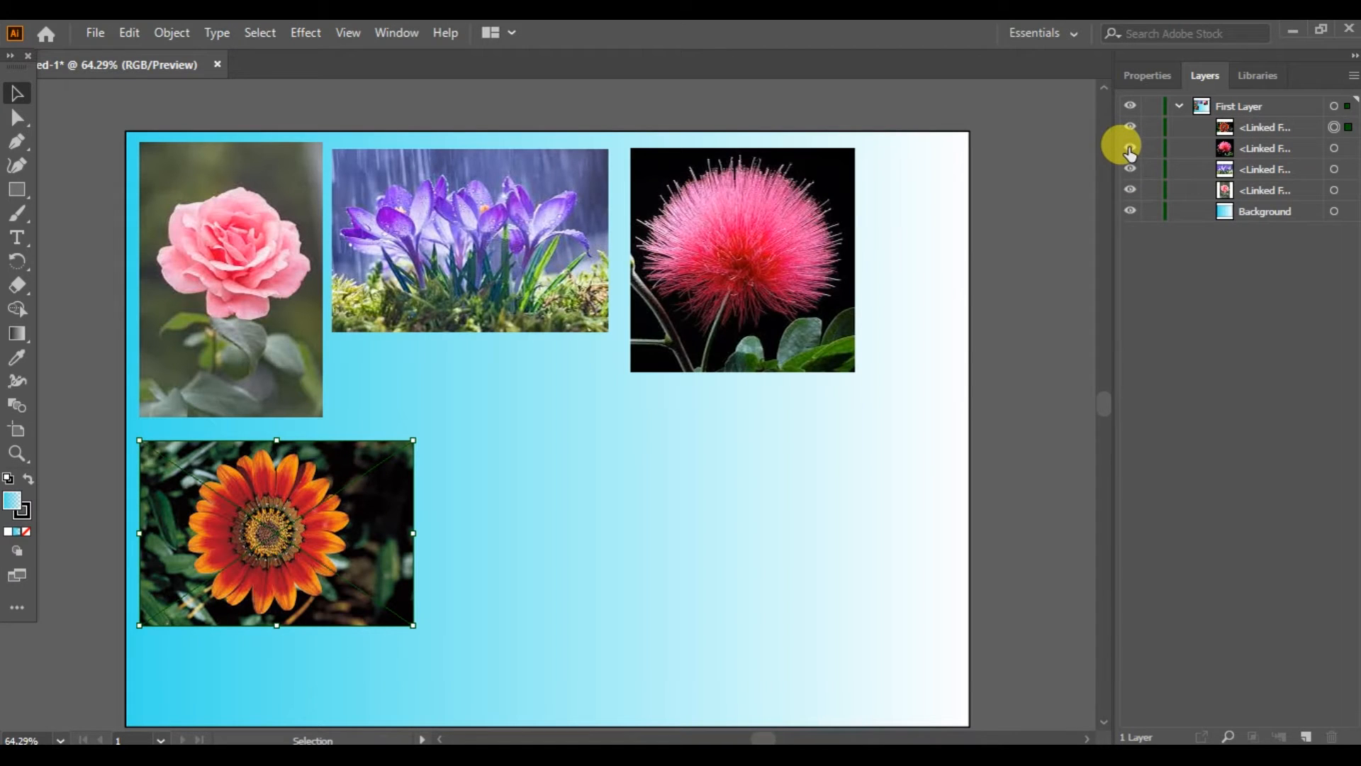
left_click(1129, 148)
left_click(1130, 149)
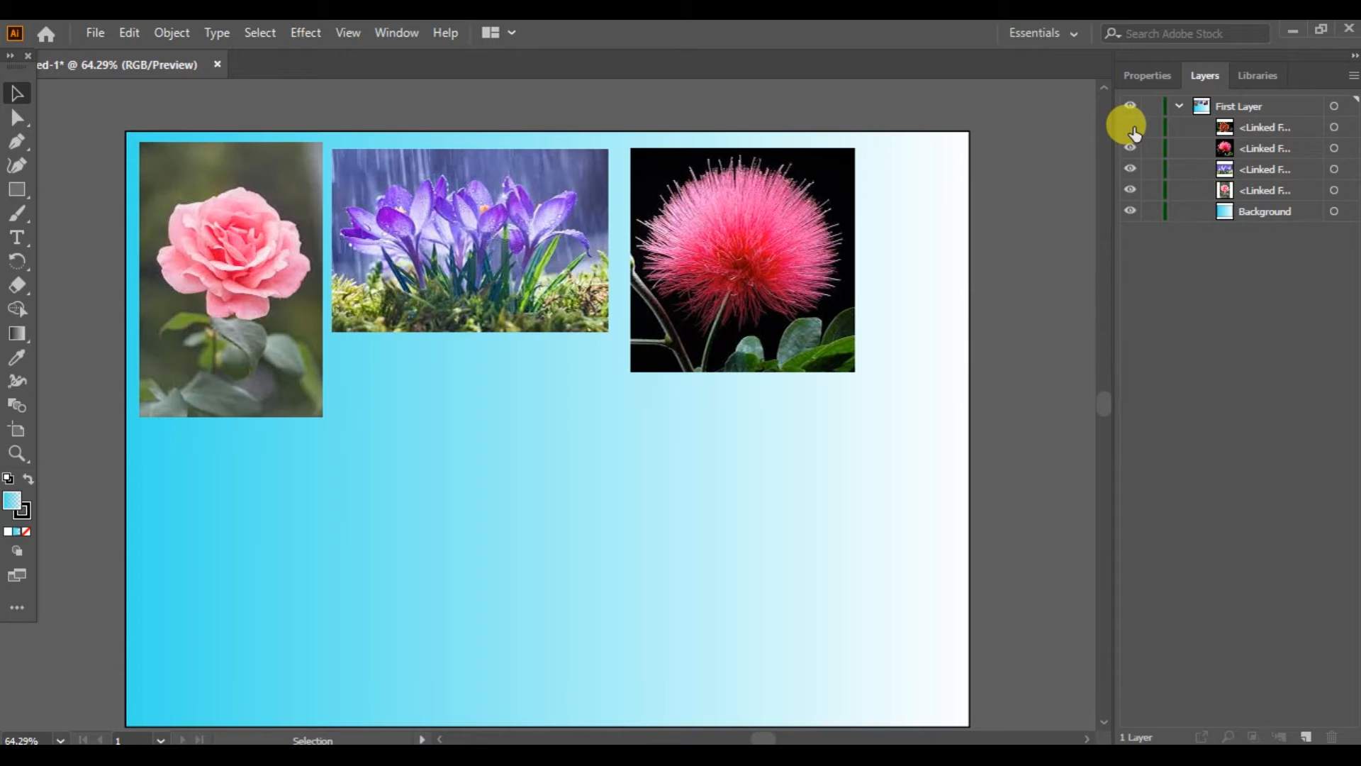
left_click(1131, 128)
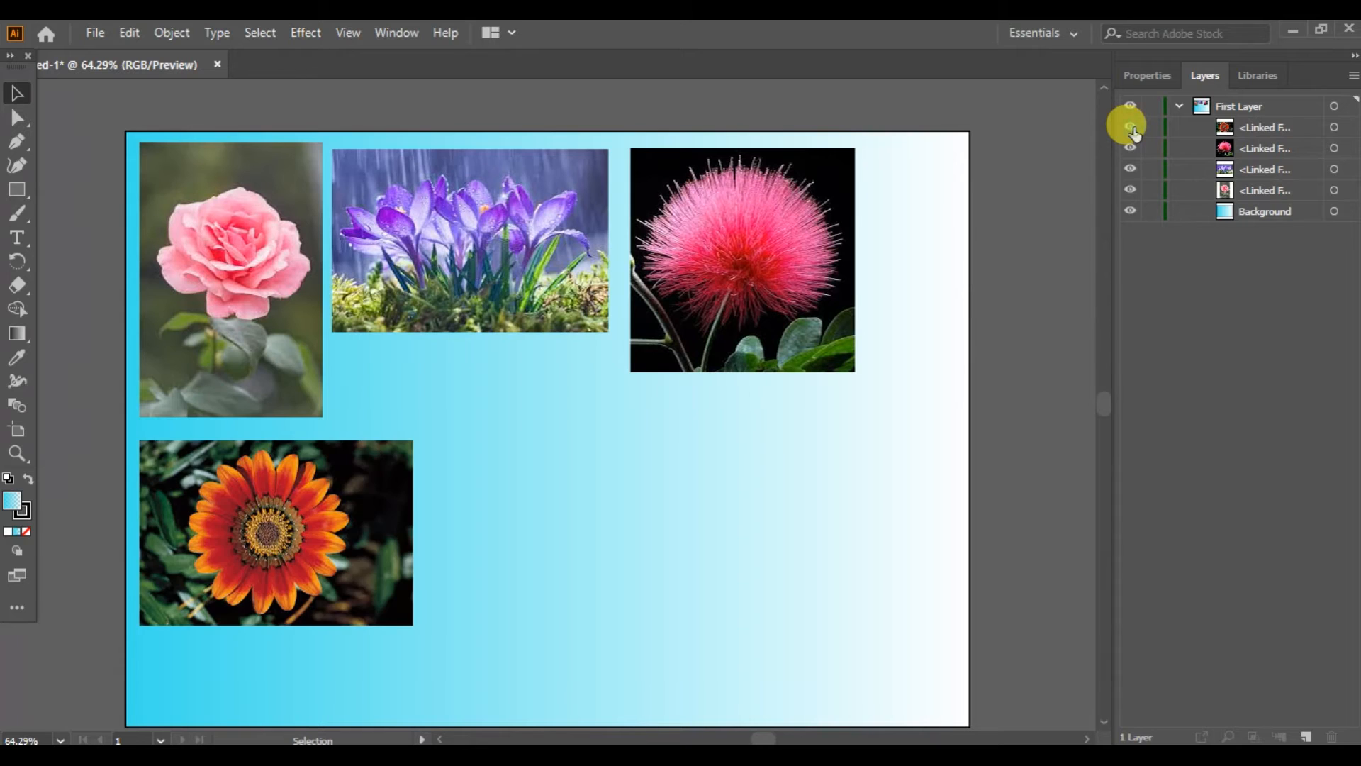
Step: Hide all four linked flower images in First Layer, keeping only the Background shown
left_click(1129, 190)
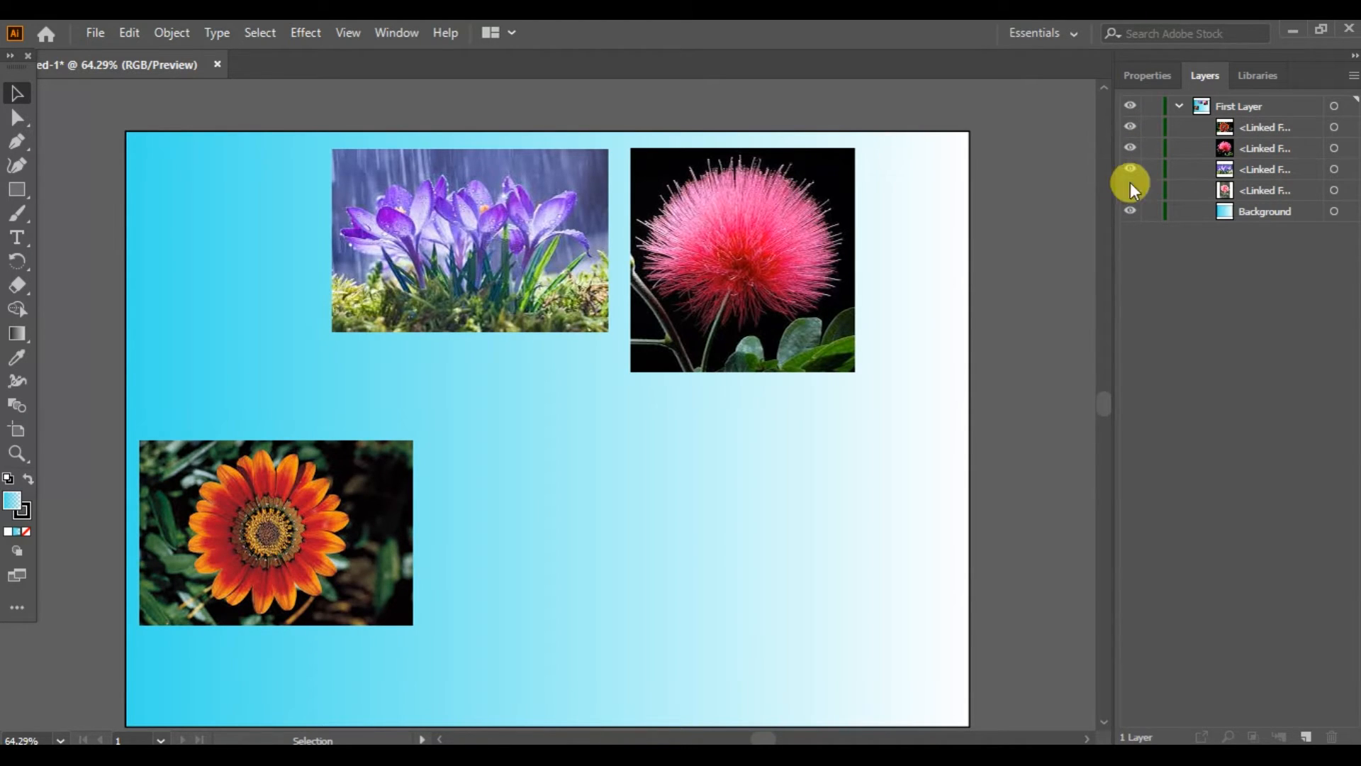
left_click(1130, 169)
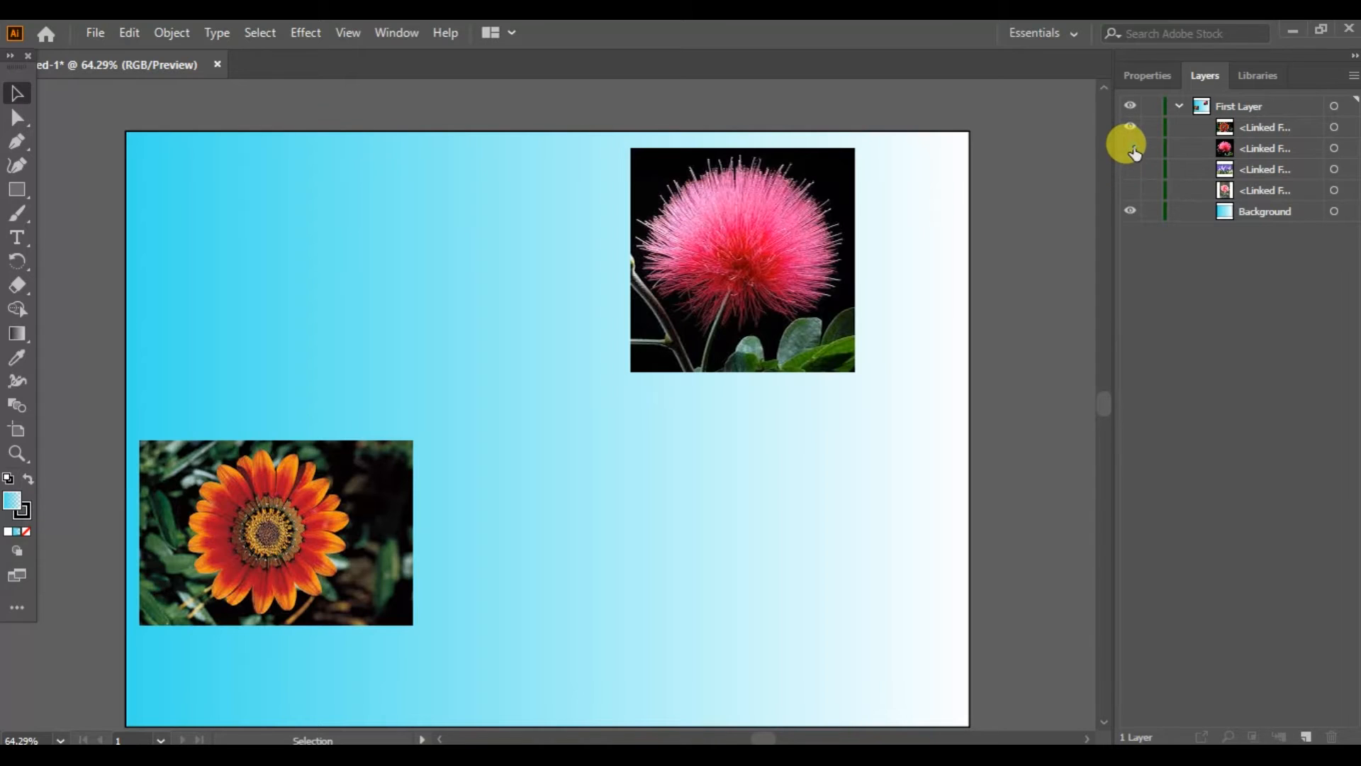
left_click(1130, 148)
left_click(1130, 128)
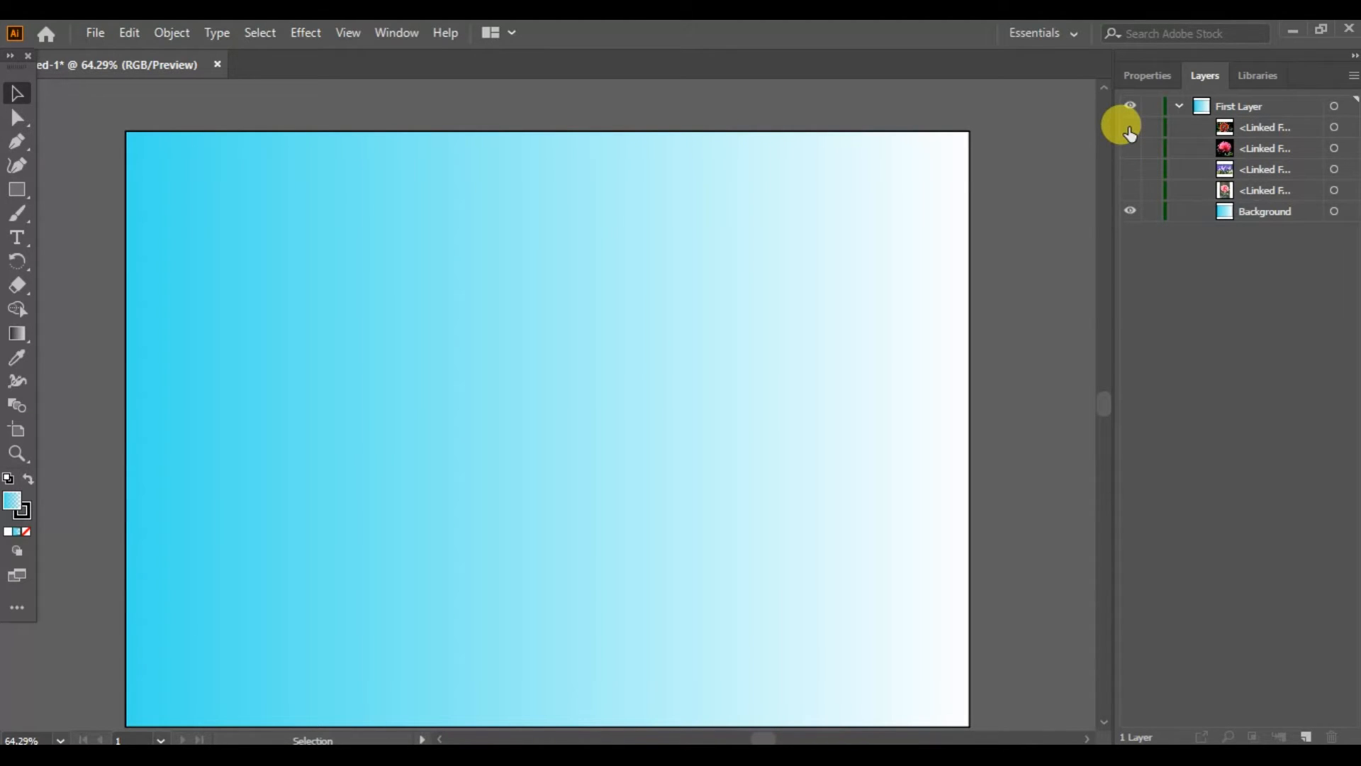
Step: Show all four linked flower images in First Layer again
left_click(1130, 128)
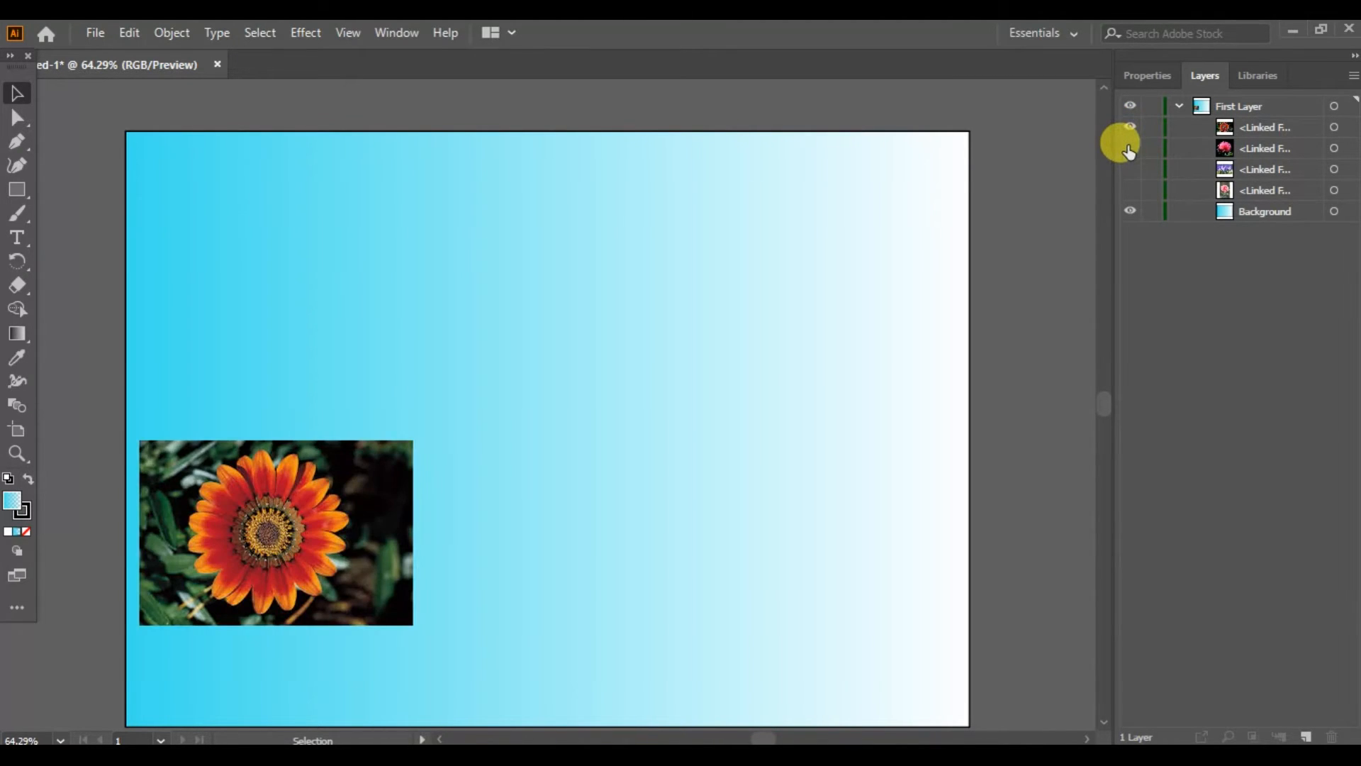
left_click(1130, 147)
left_click(1130, 168)
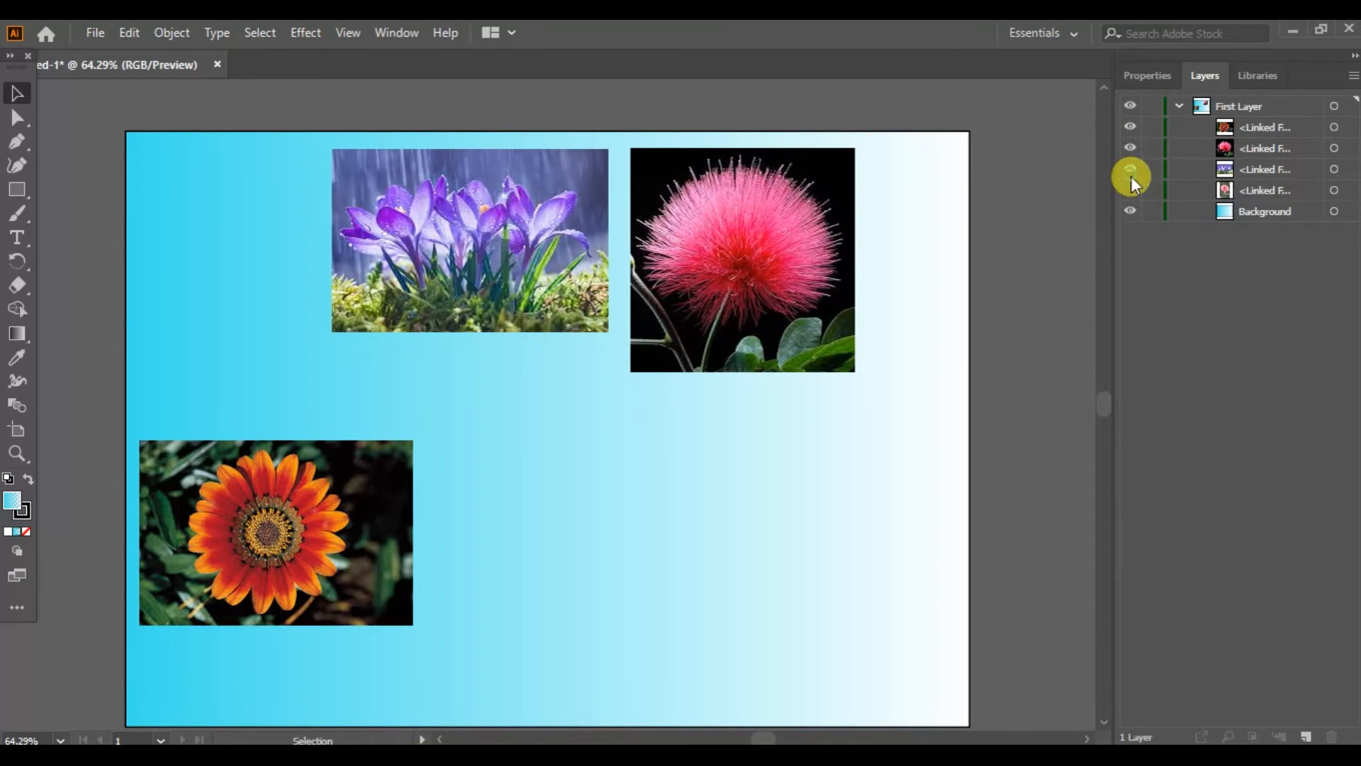
left_click(1130, 190)
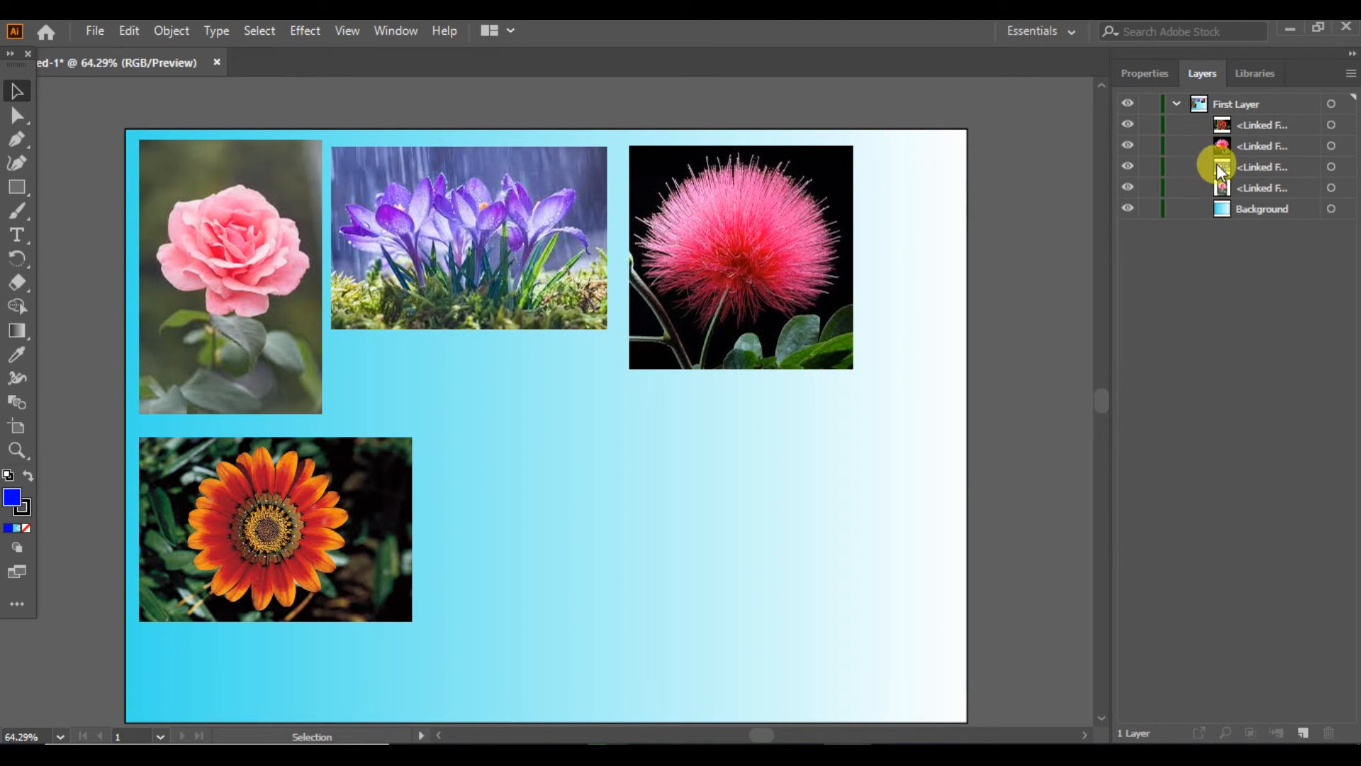
Step: Create a sublayer inside First Layer and enter Sub Layer as its name
left_click(1222, 99)
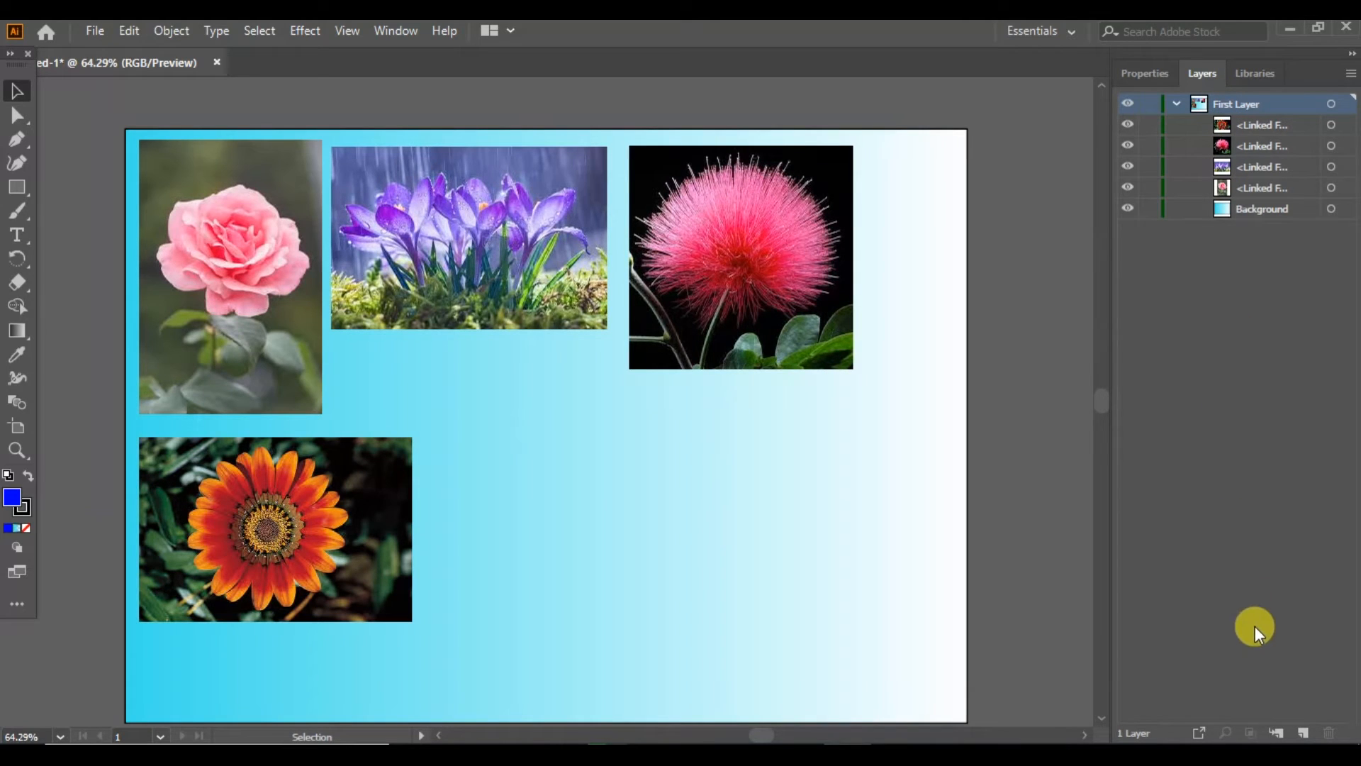
left_click(1275, 734)
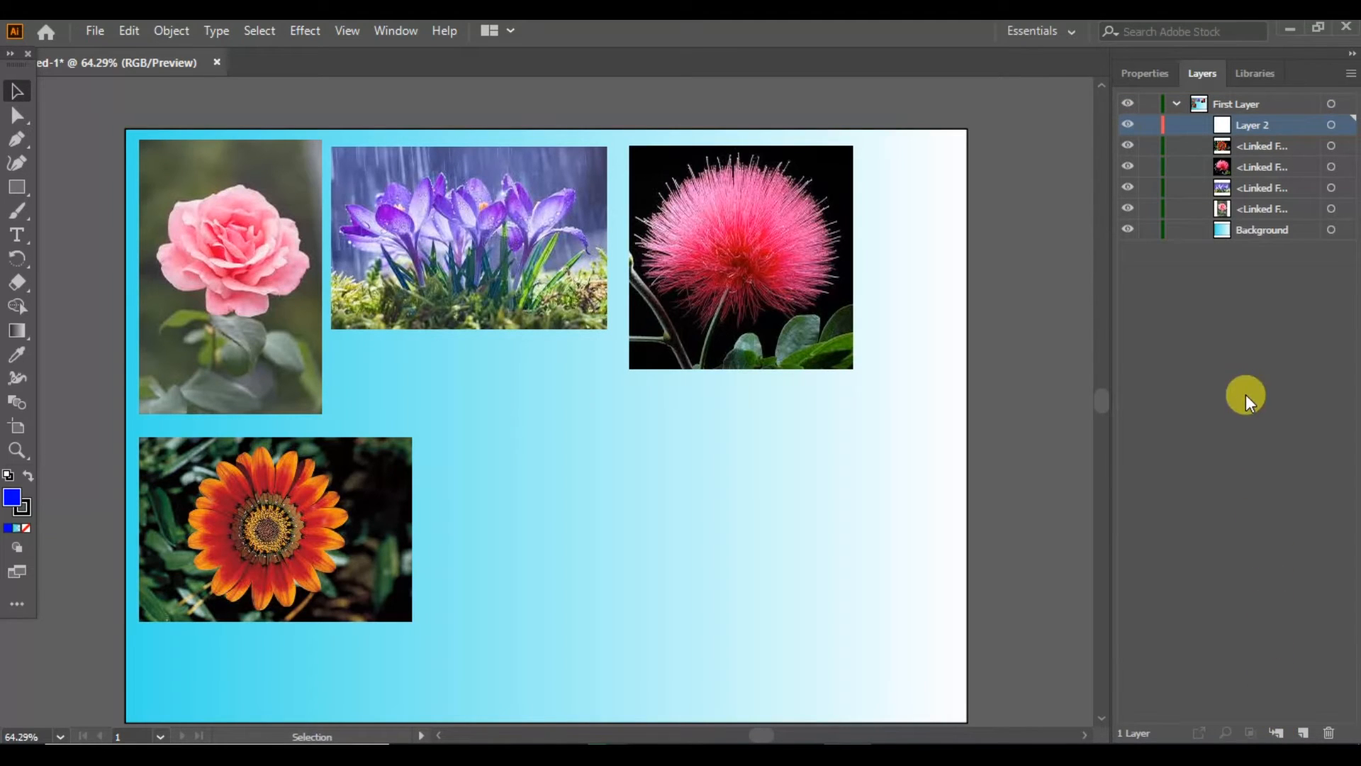
double_click(1221, 126)
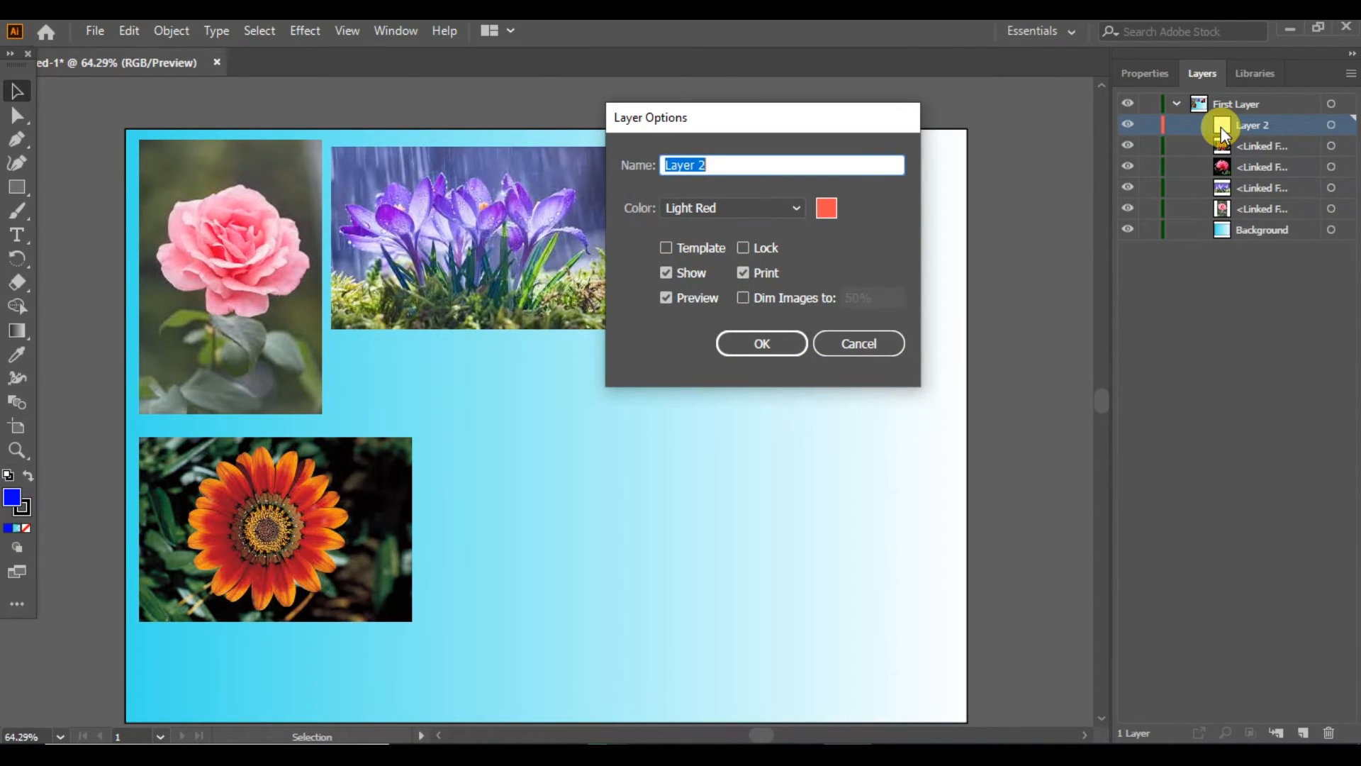
type("sec")
key("BackSpace")
key("BackSpace")
key("BackSpace")
type("Sub Layer")
Step: Set the sublayer's color to bright green (red 0, green 255, blue 0) and apply its layer options
left_click(828, 209)
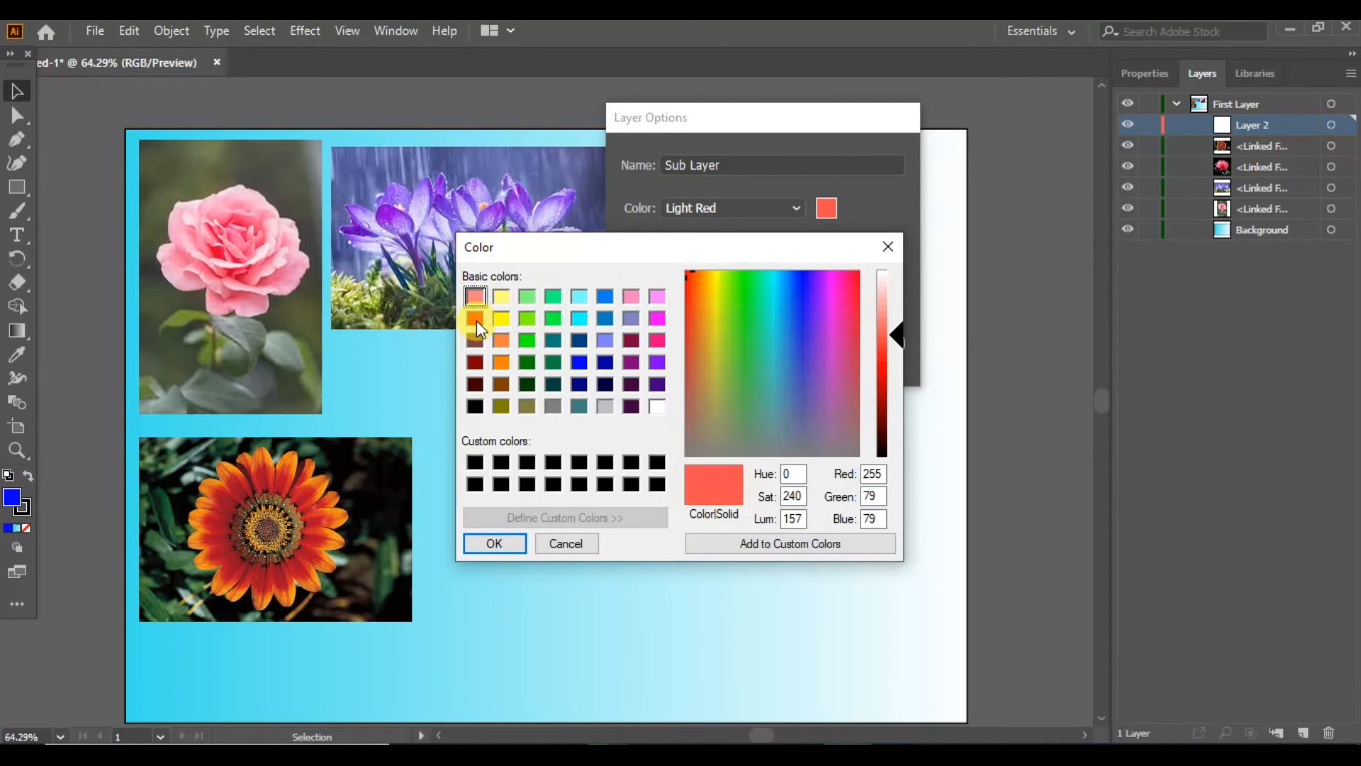
left_click(528, 342)
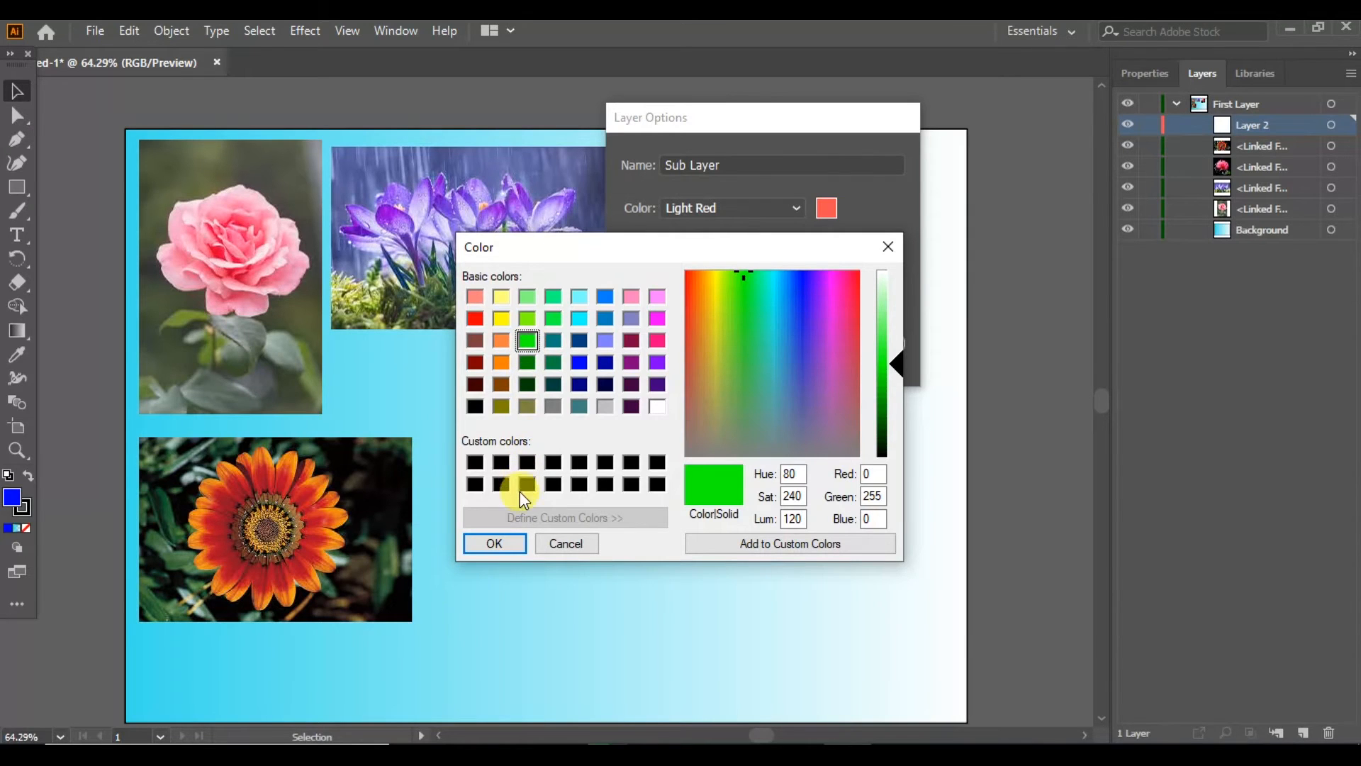
left_click(499, 545)
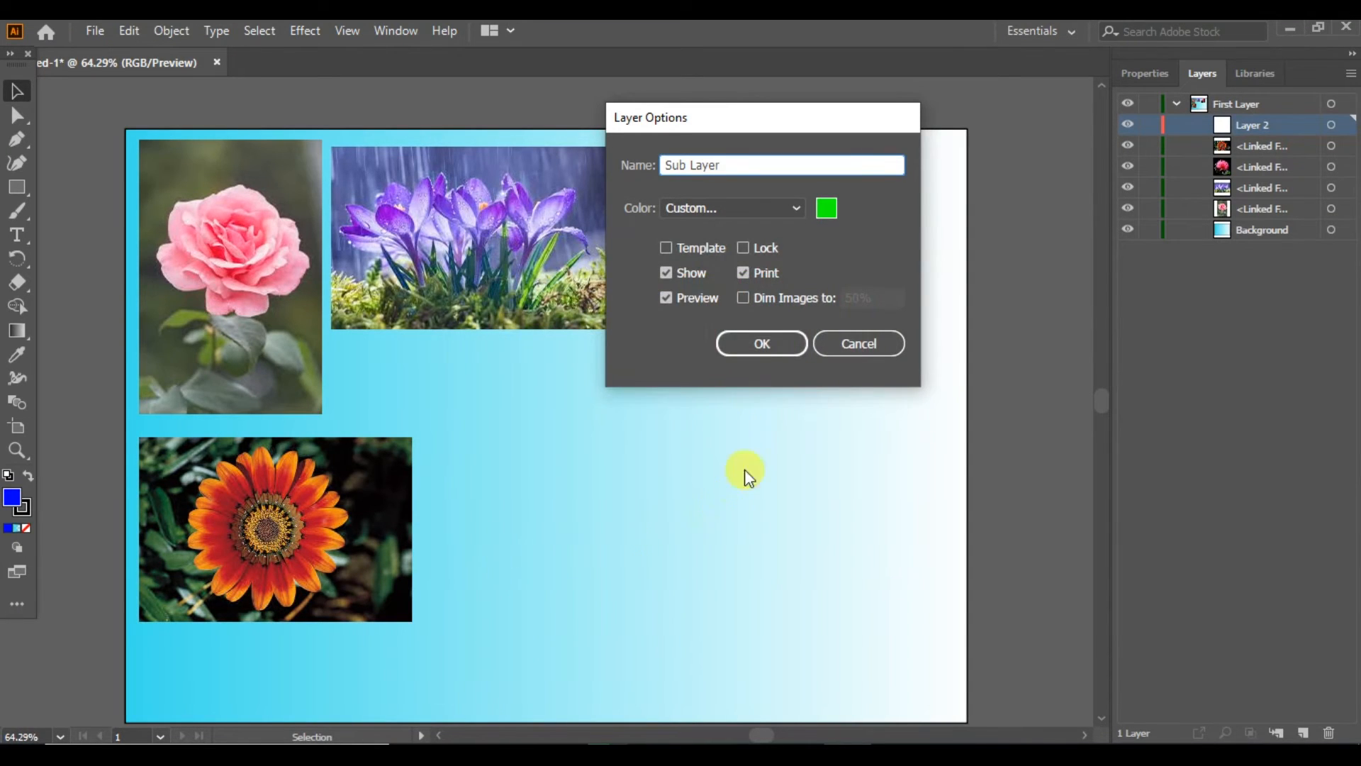
left_click(769, 342)
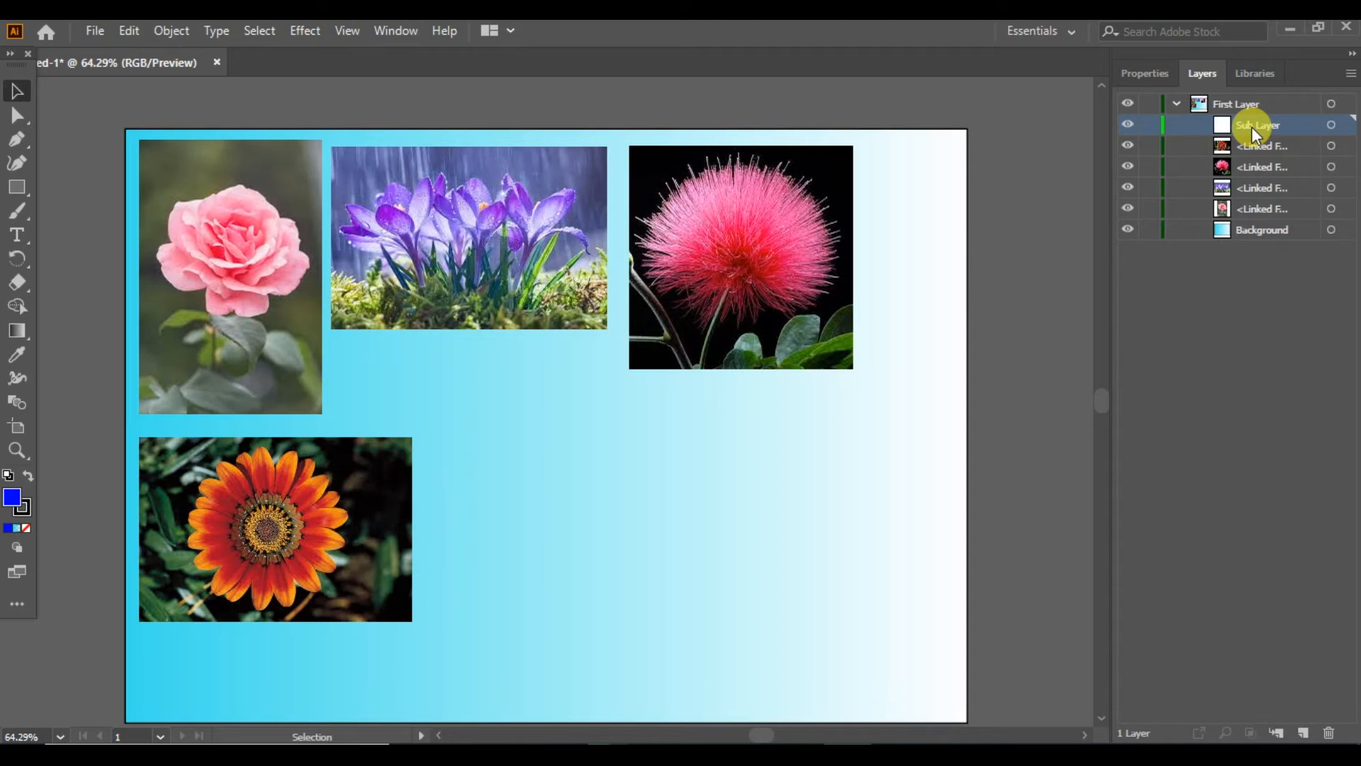
Step: Draw a blue square with the Rectangle tool in Sub Layer, in the empty area right of the orange flower picture
left_click(833, 404)
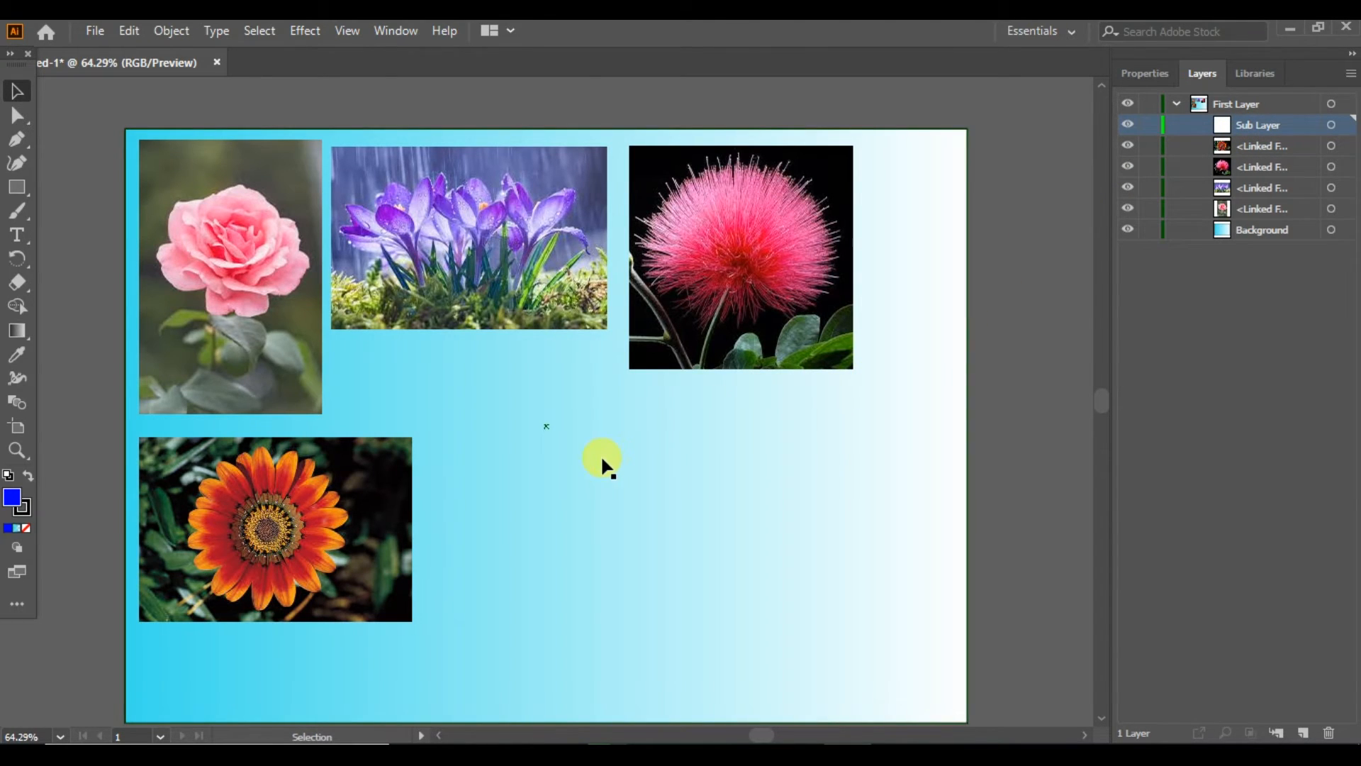
left_click(259, 31)
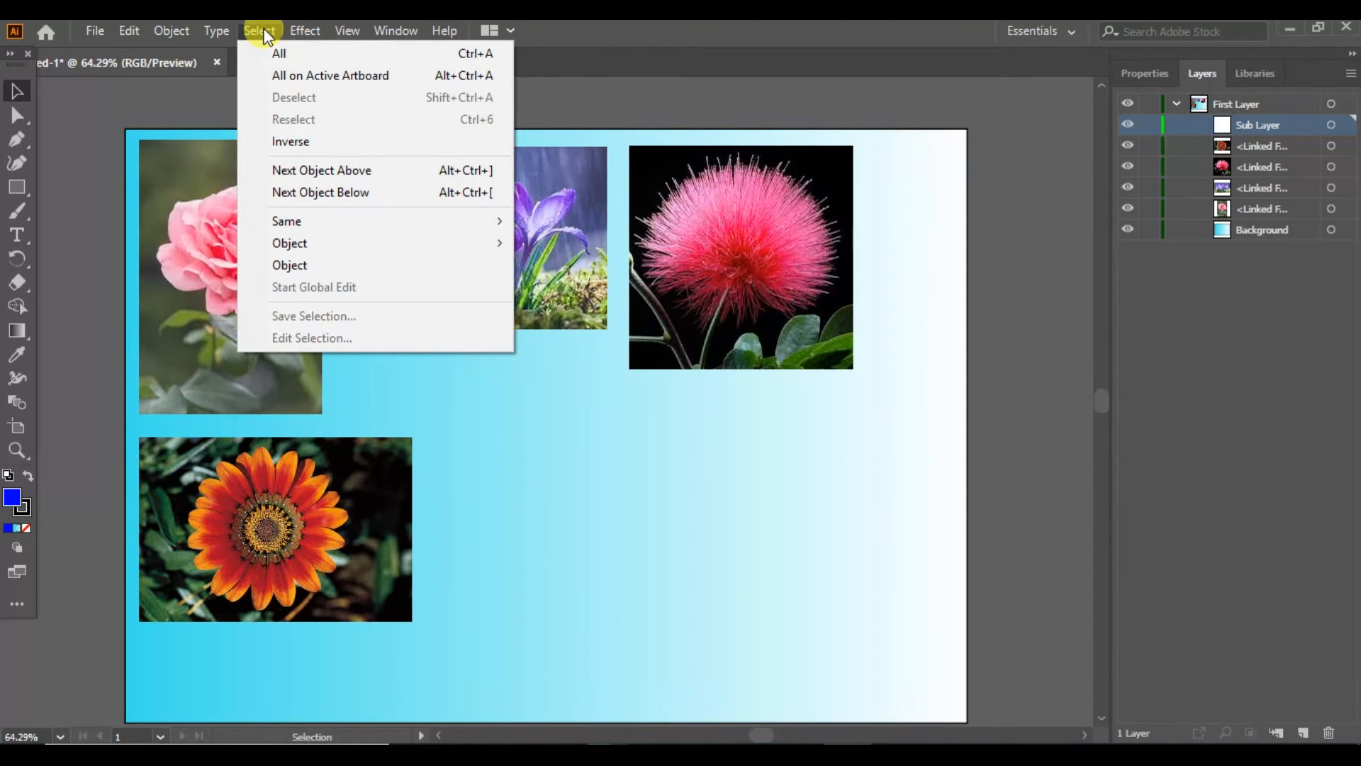
left_click(262, 32)
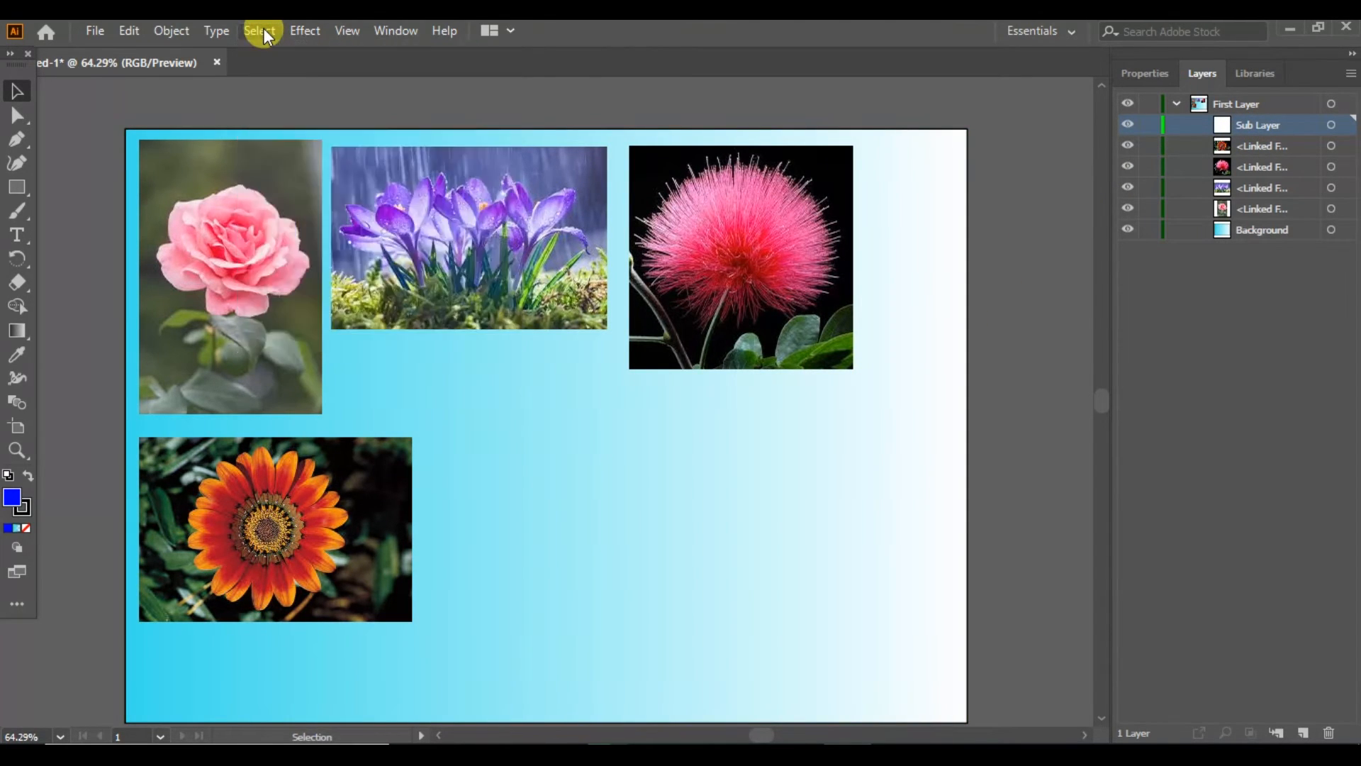
left_click(23, 186)
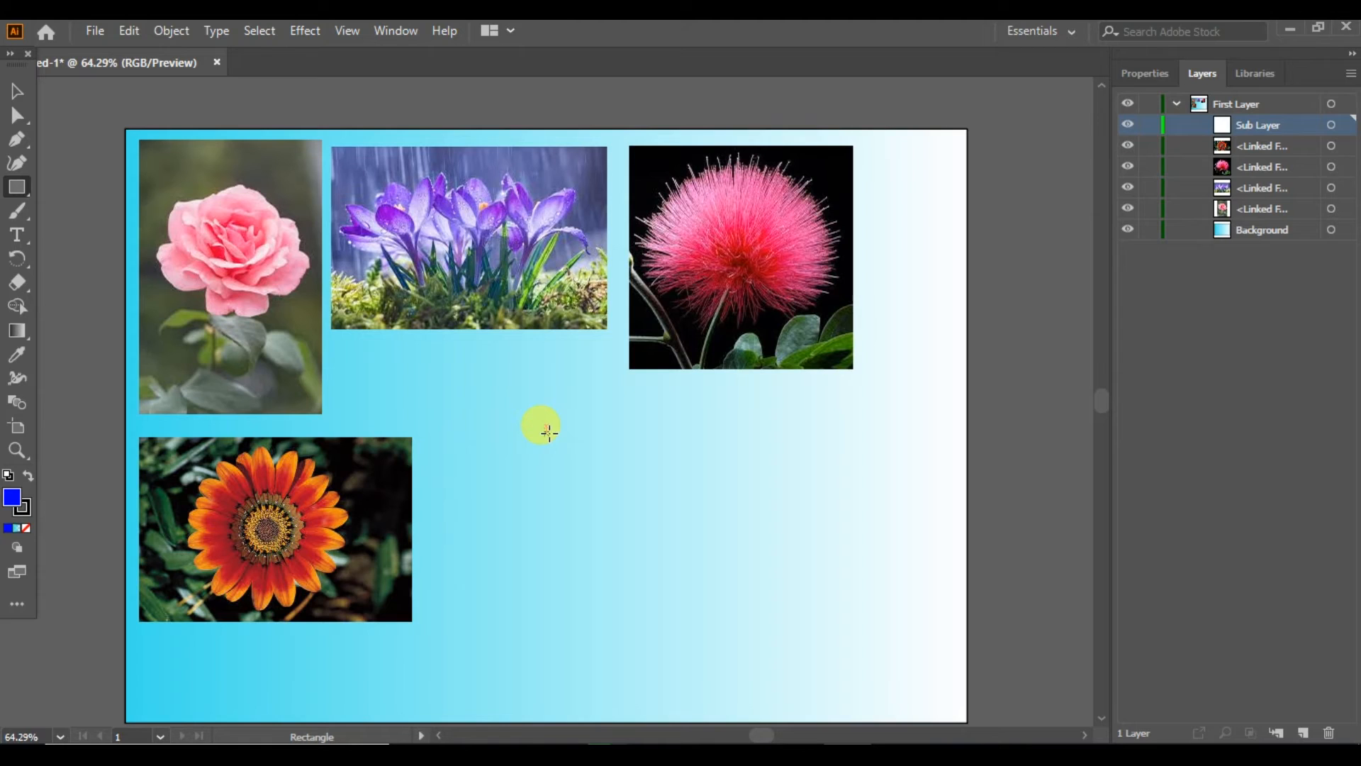
left_click_drag(547, 431, 661, 546)
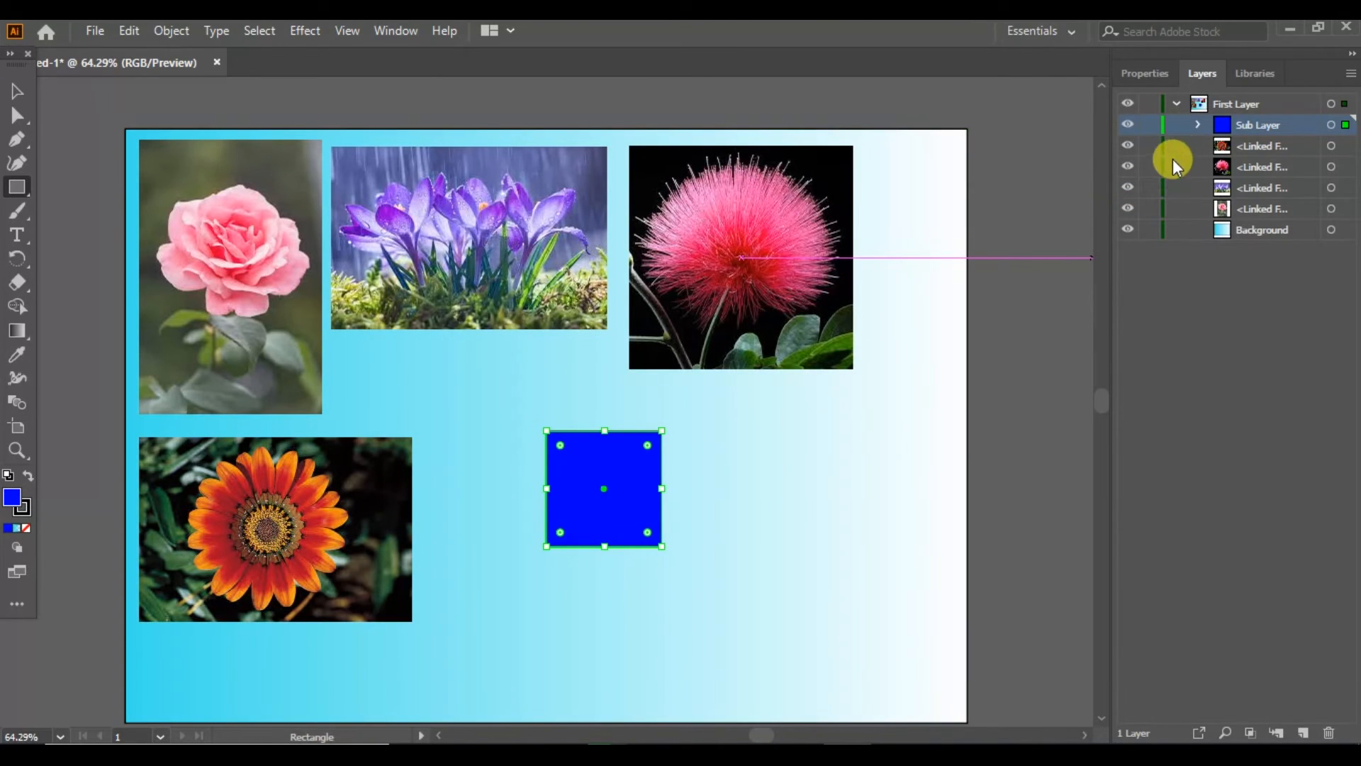
Step: Expand Sub Layer and view the options of the rectangle inside it
left_click(1197, 126)
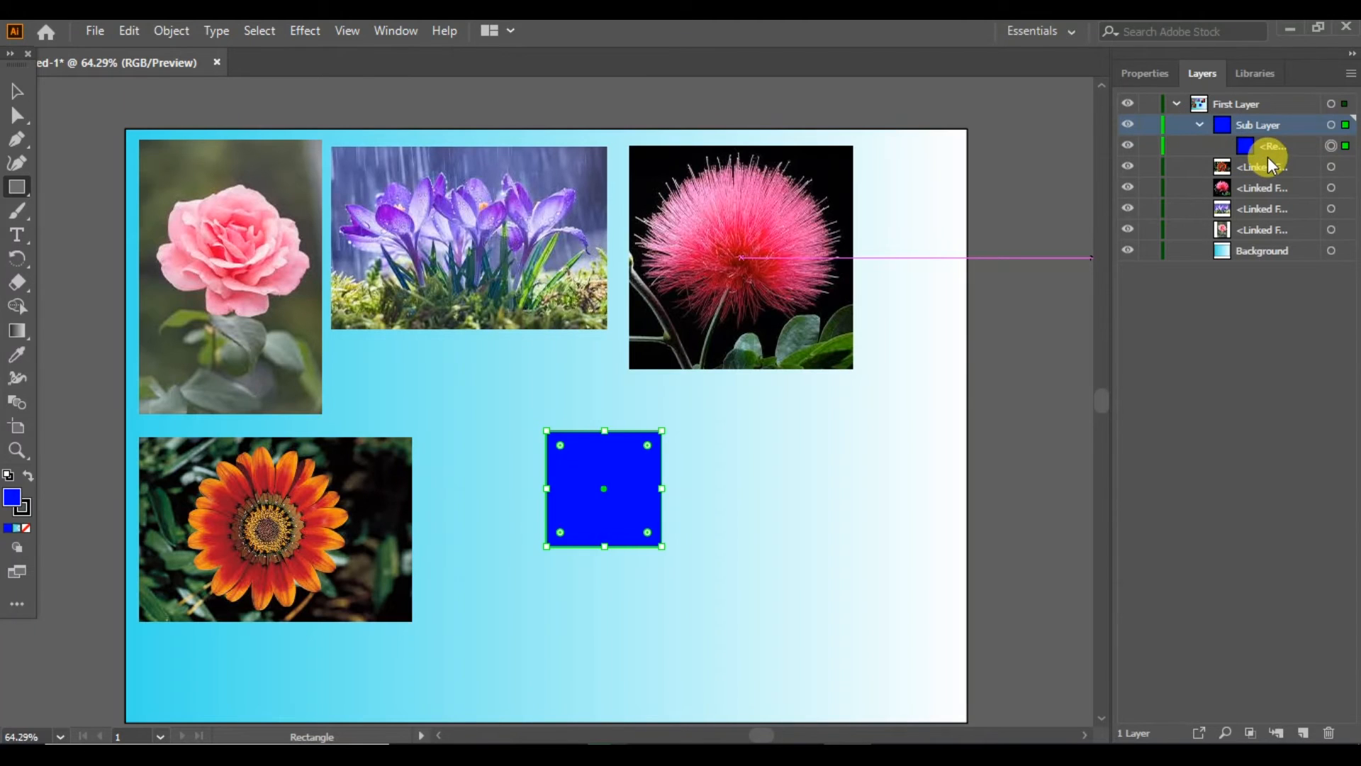
double_click(1247, 147)
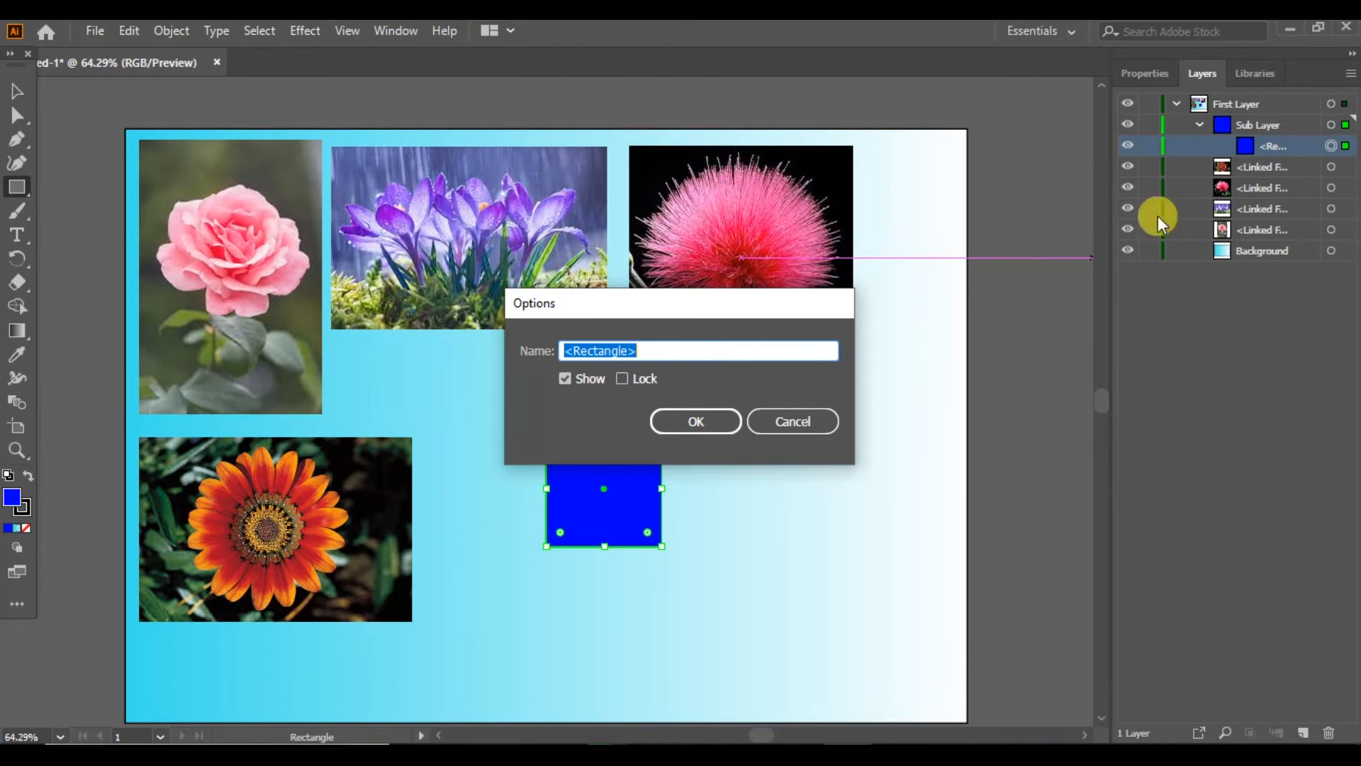
left_click(695, 425)
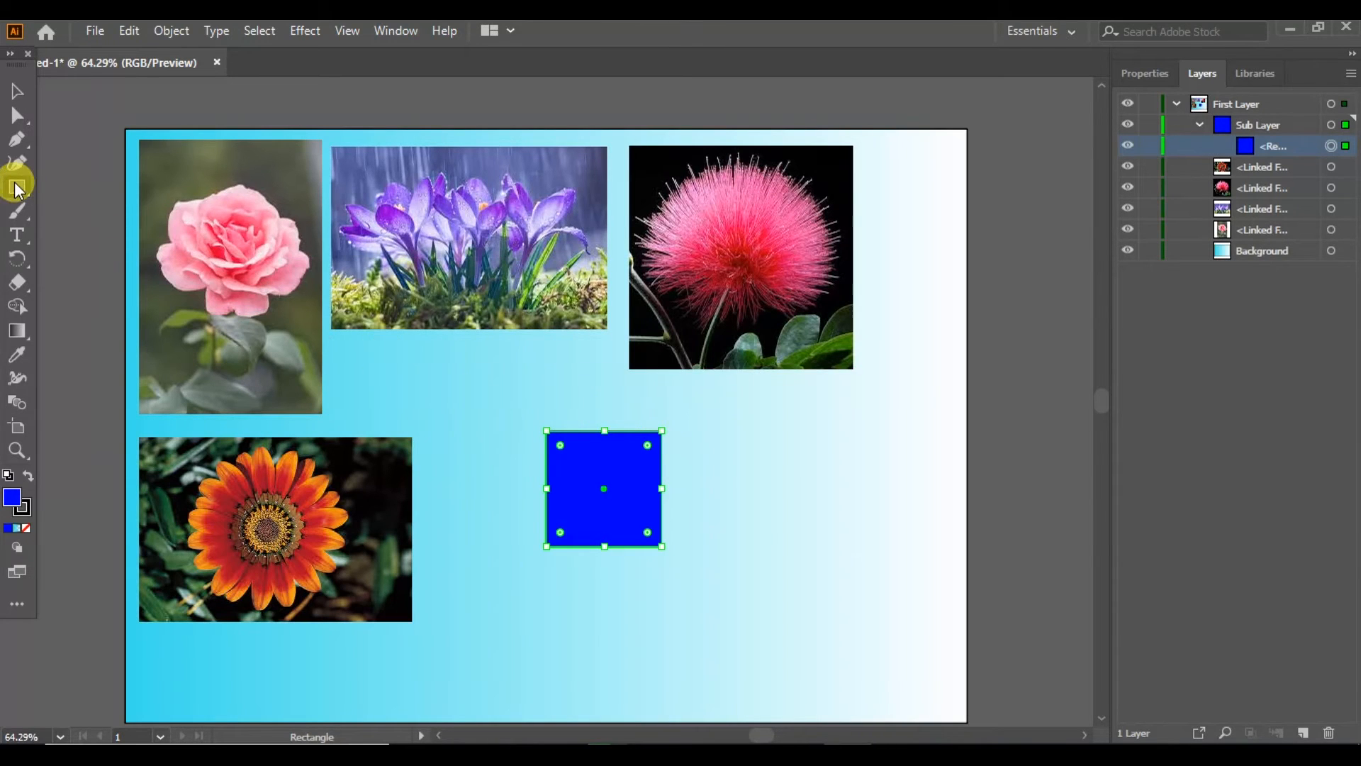
Step: Draw a blue circle in Sub Layer and move it beside the blue square, level with the square's center
left_click_drag(16, 193, 65, 210)
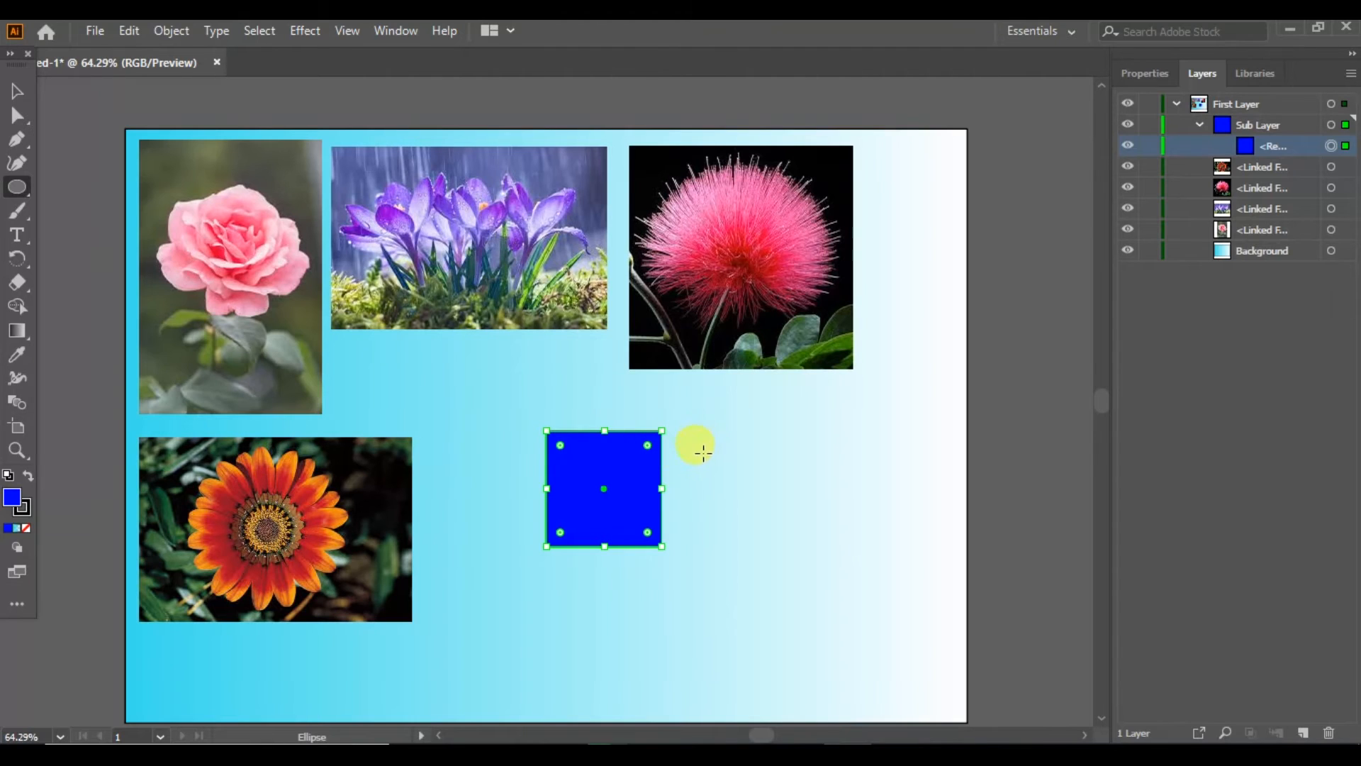
left_click_drag(710, 463, 837, 560)
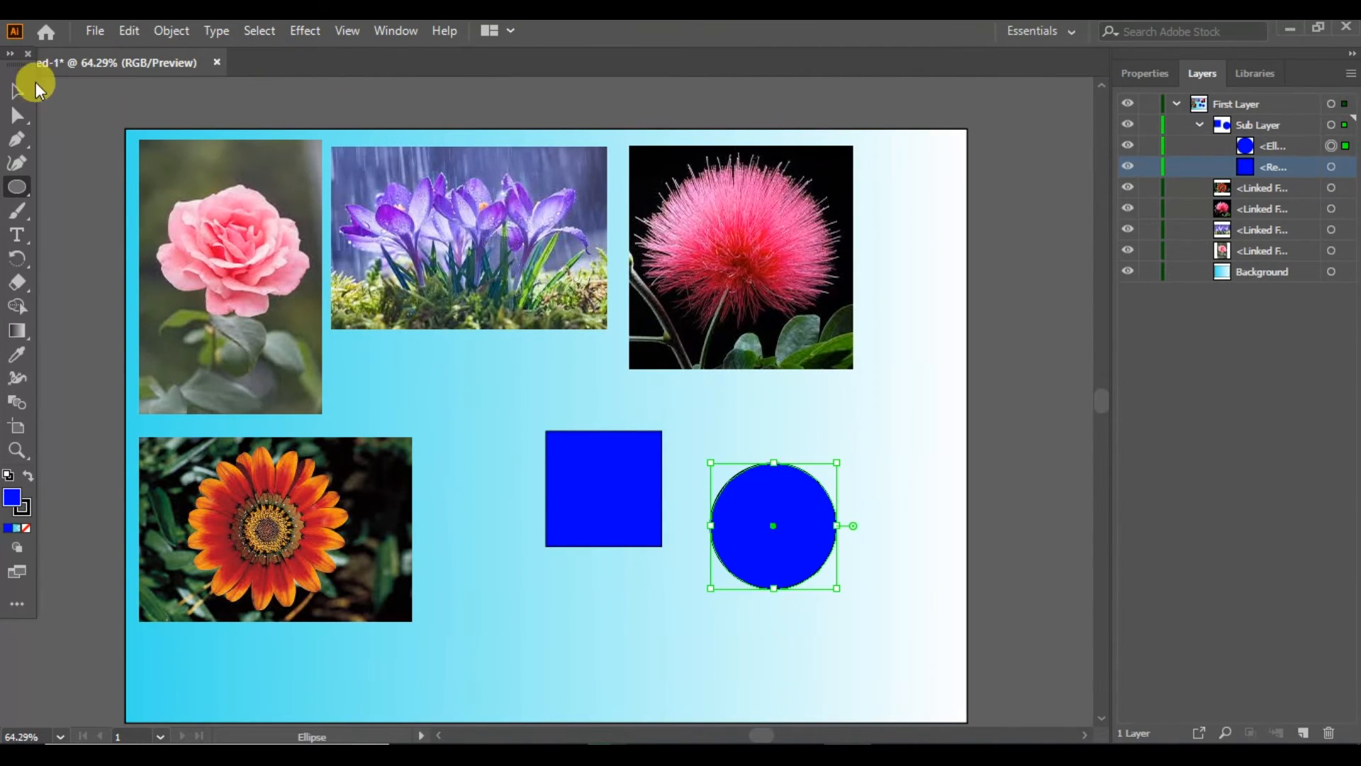
left_click(19, 89)
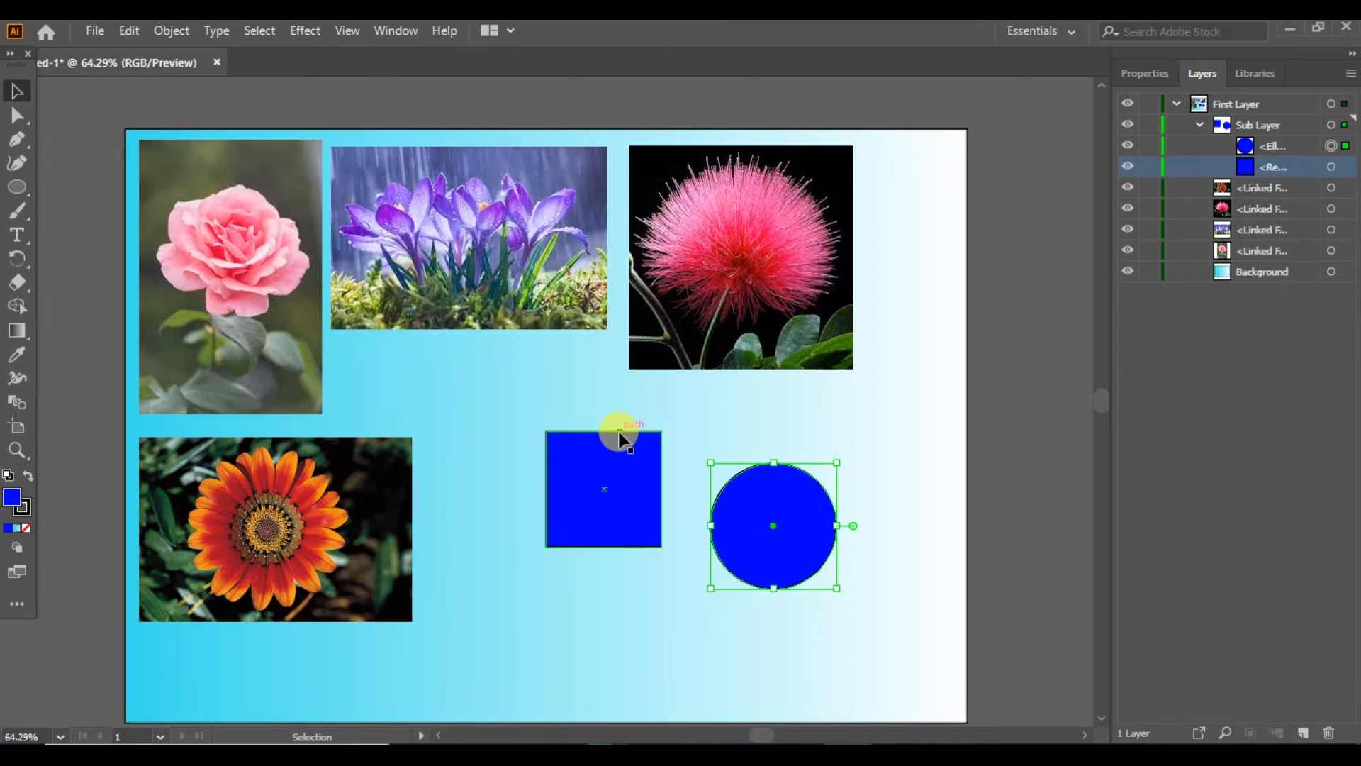
left_click_drag(800, 504, 782, 471)
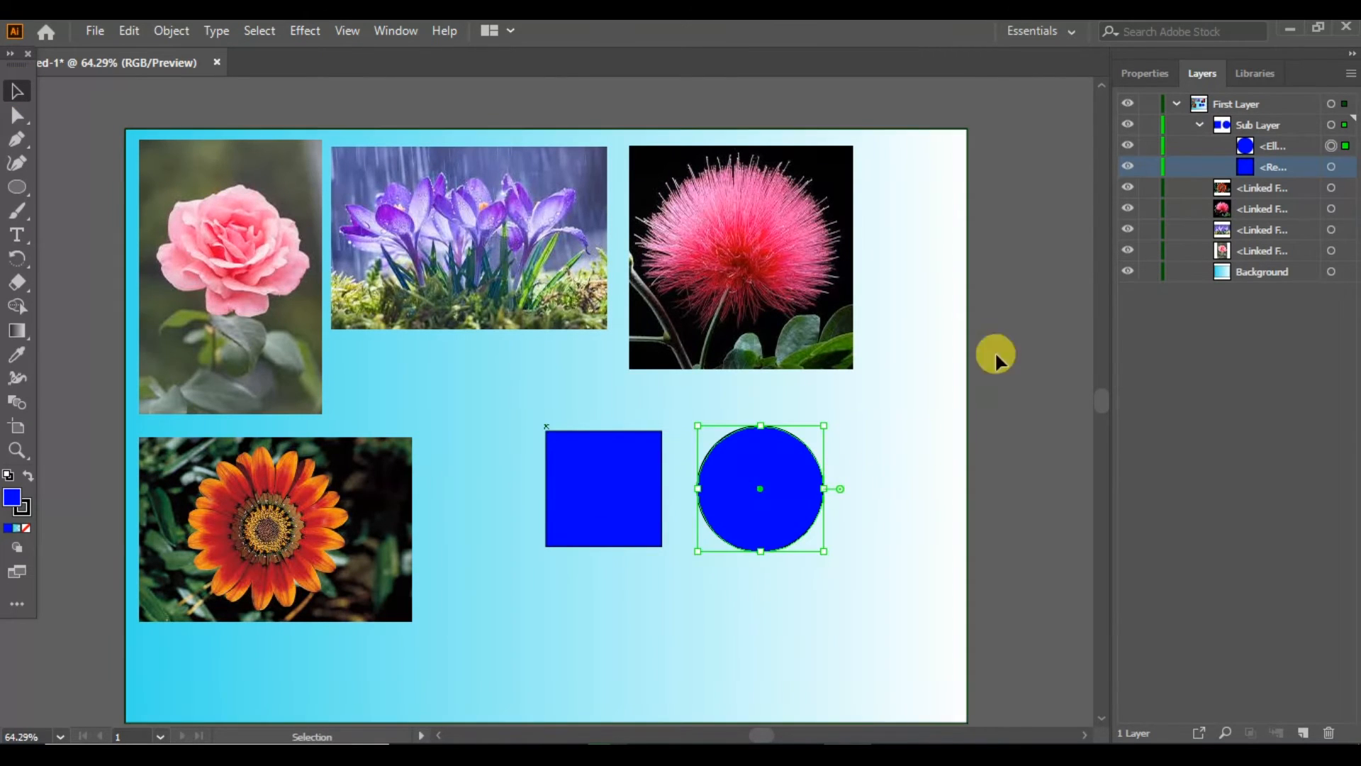
Step: Change the fill of the circle in Sub Layer to the red swatch
left_click(1147, 73)
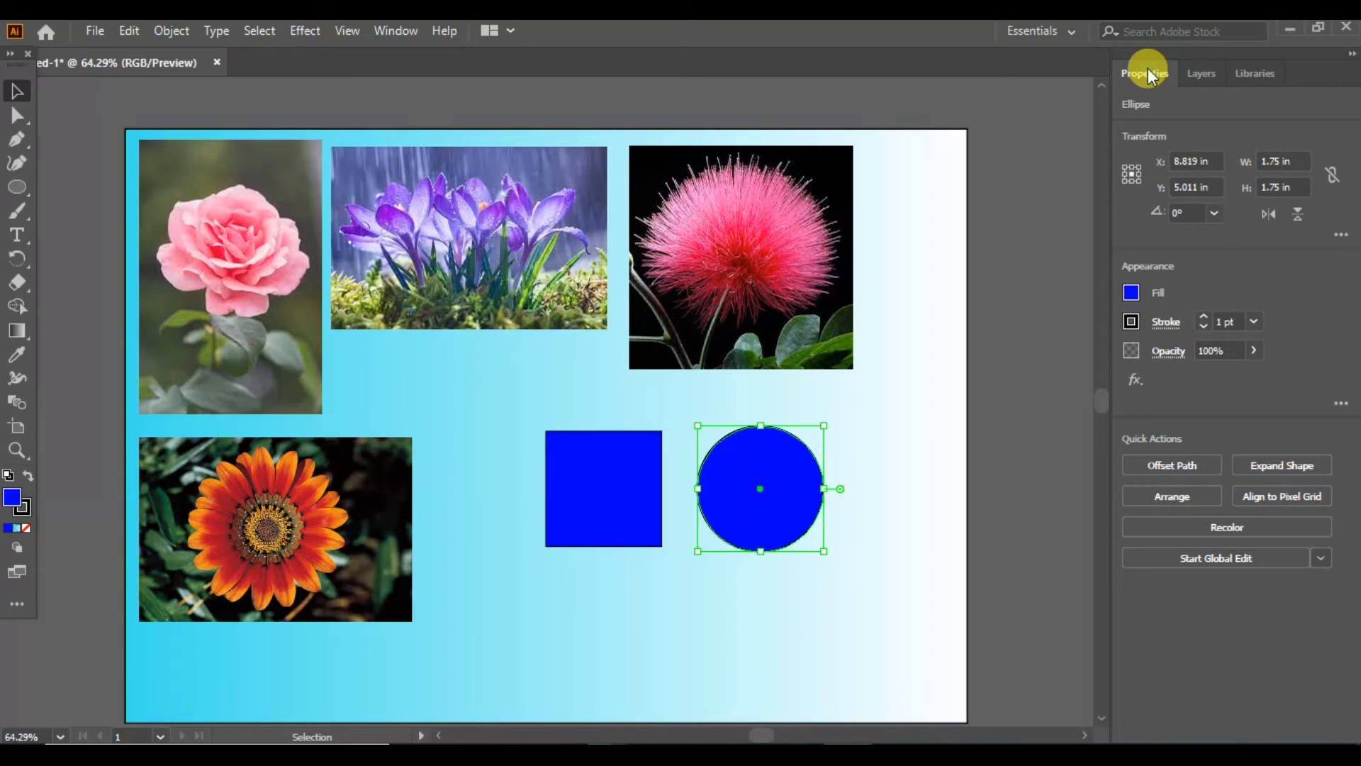
left_click(1131, 294)
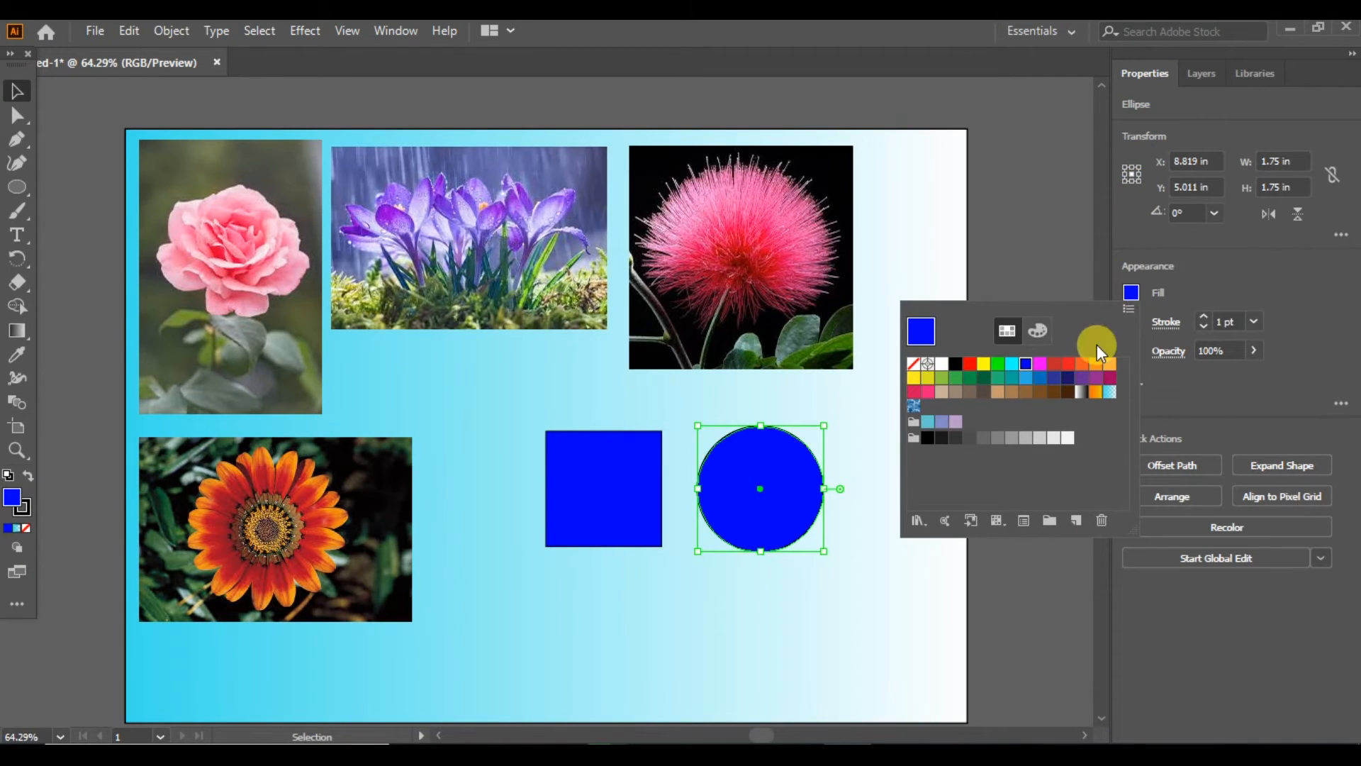
left_click(1068, 367)
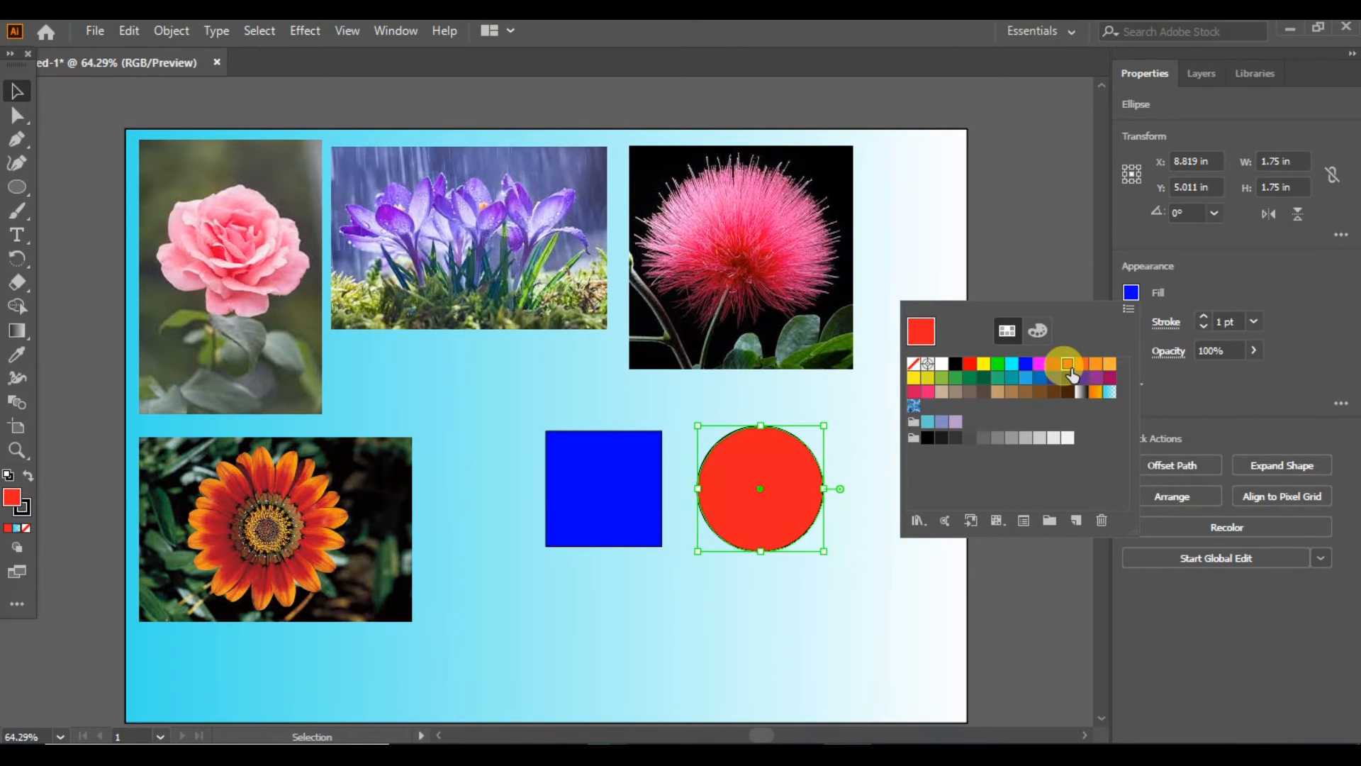
left_click(1214, 127)
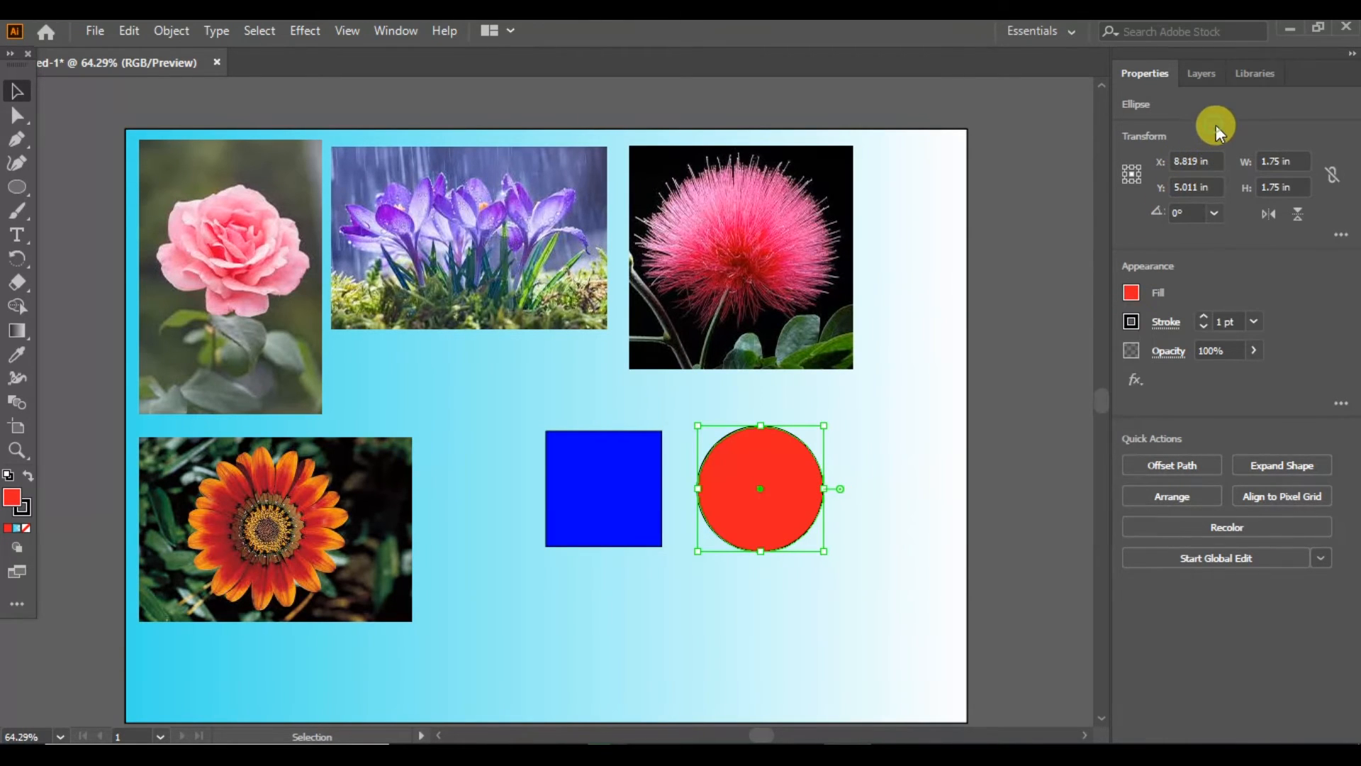
Step: Hide and show the blue square, then hide and show the red circle, using their layer visibility
left_click(1209, 75)
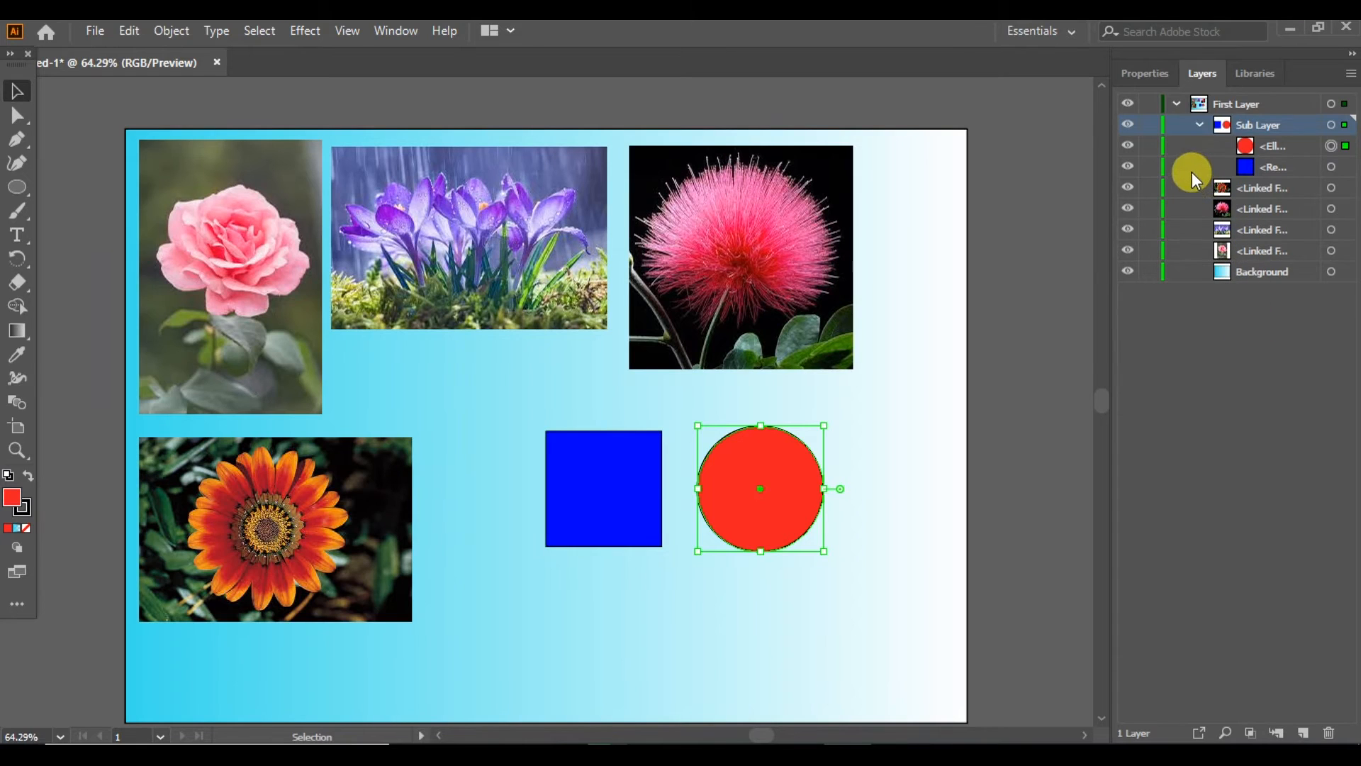
left_click(1127, 167)
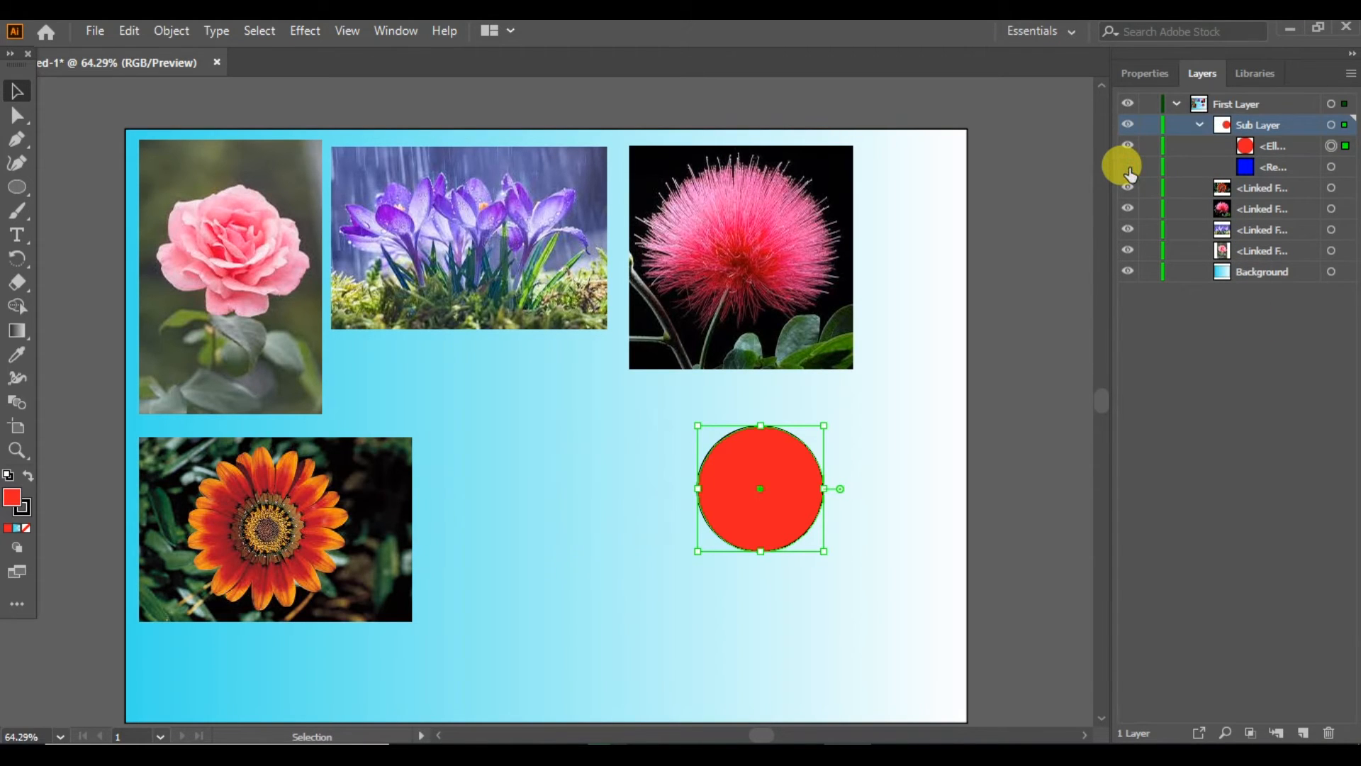
left_click(1128, 167)
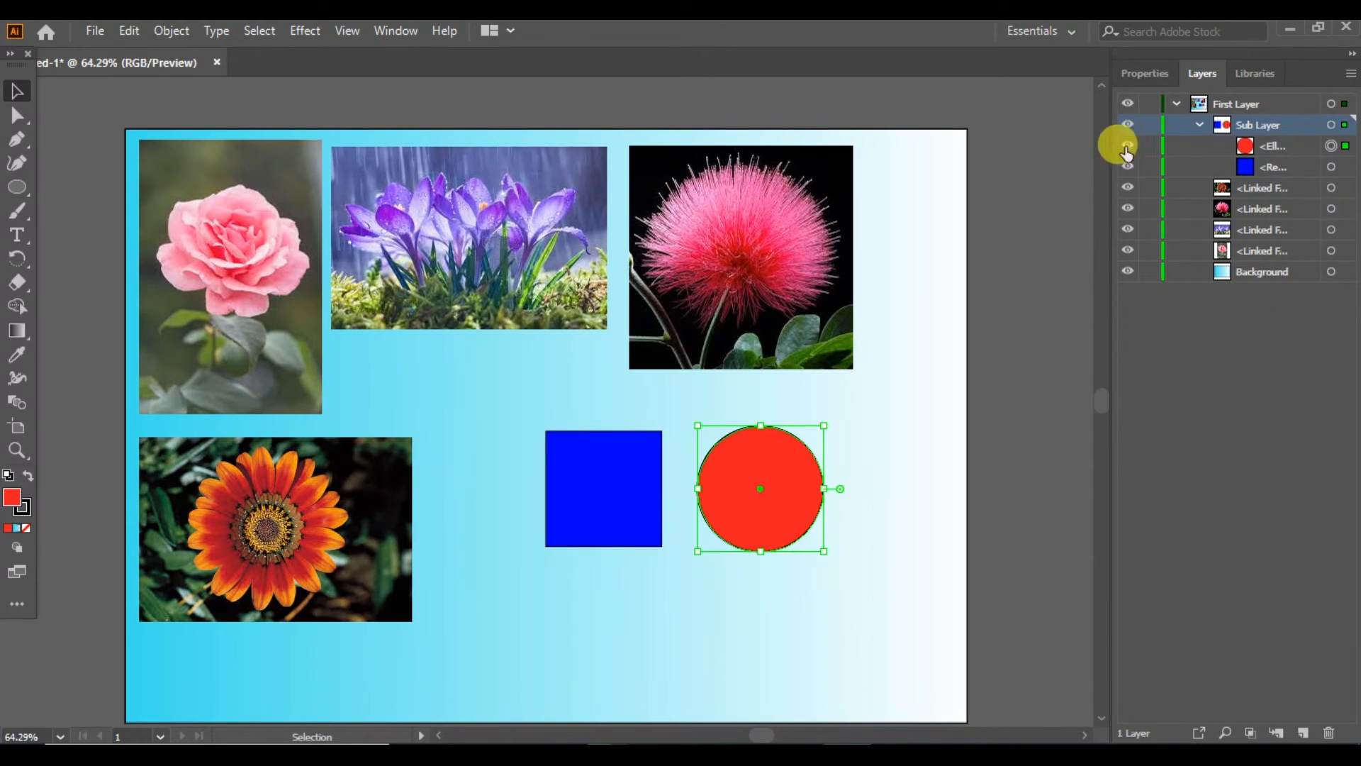
left_click(1127, 146)
left_click(1127, 146)
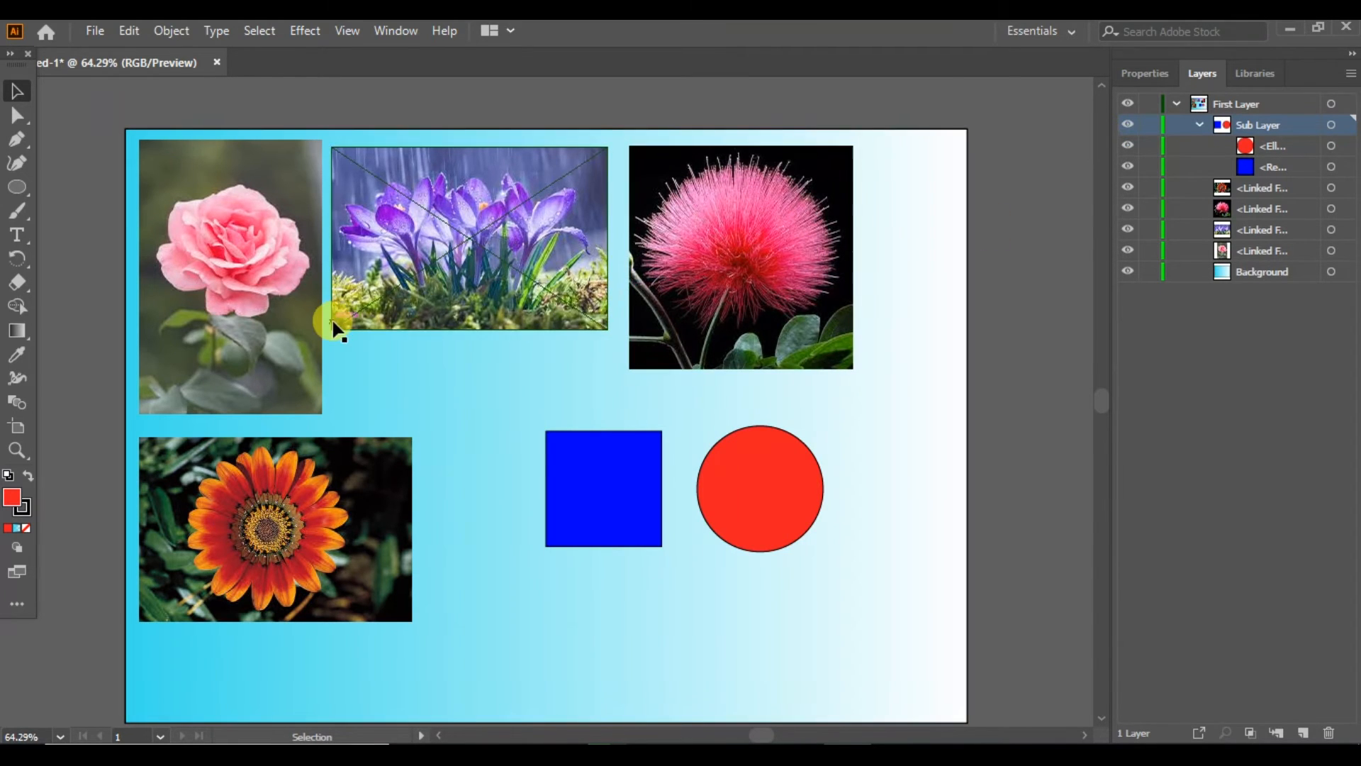
Step: Draw a five-pointed star about 1.83 in wide in Sub Layer and move it below the gap between the square and circle
left_click(23, 189)
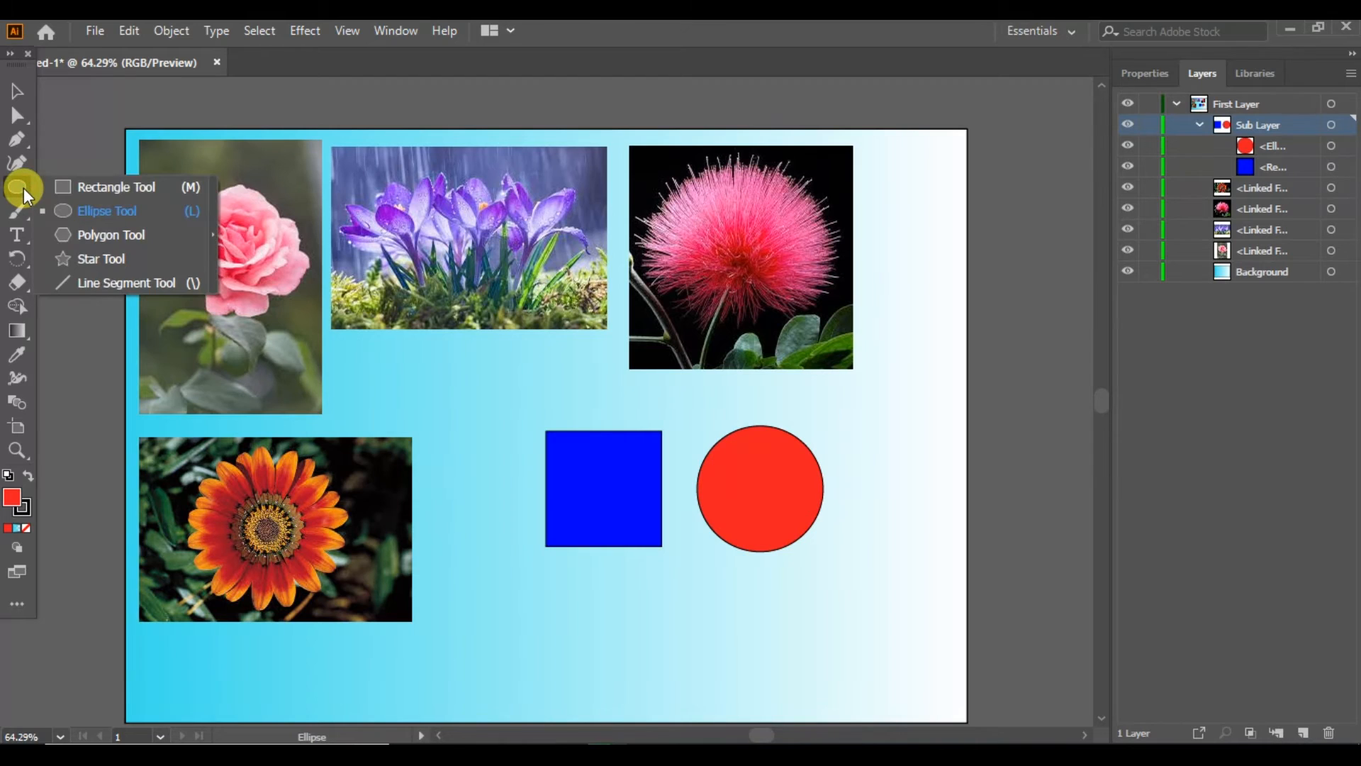
left_click(71, 259)
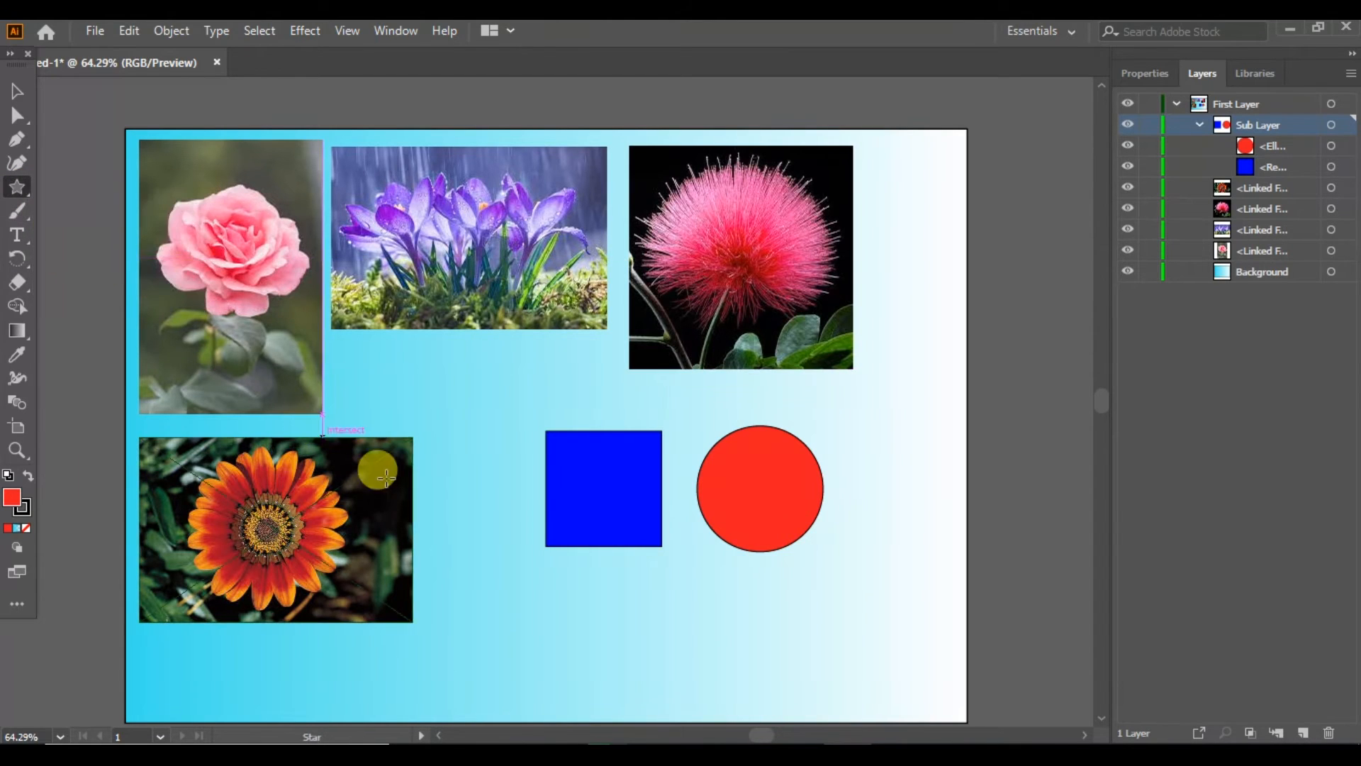
left_click_drag(670, 585, 705, 641)
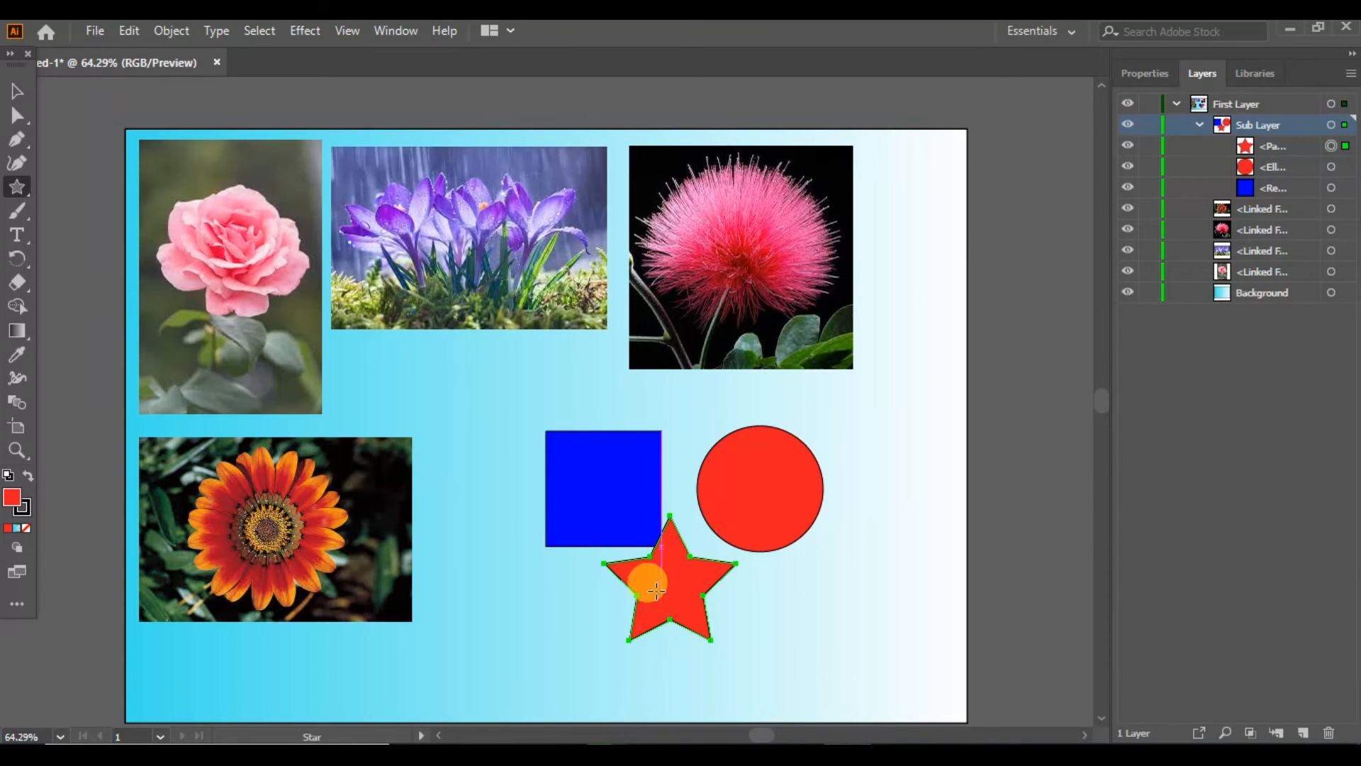
left_click(16, 91)
left_click_drag(671, 573, 674, 616)
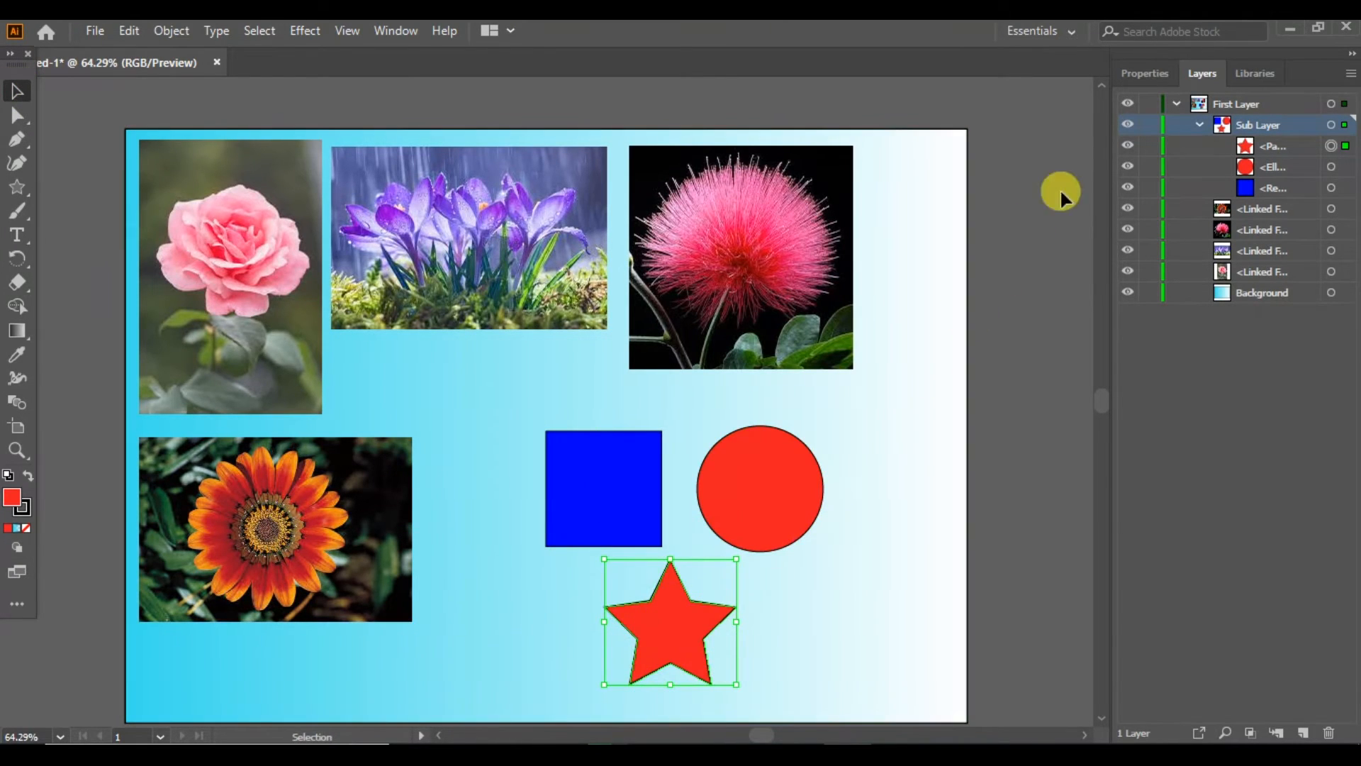
Step: Change the star's fill to the bright green swatch
left_click(1138, 71)
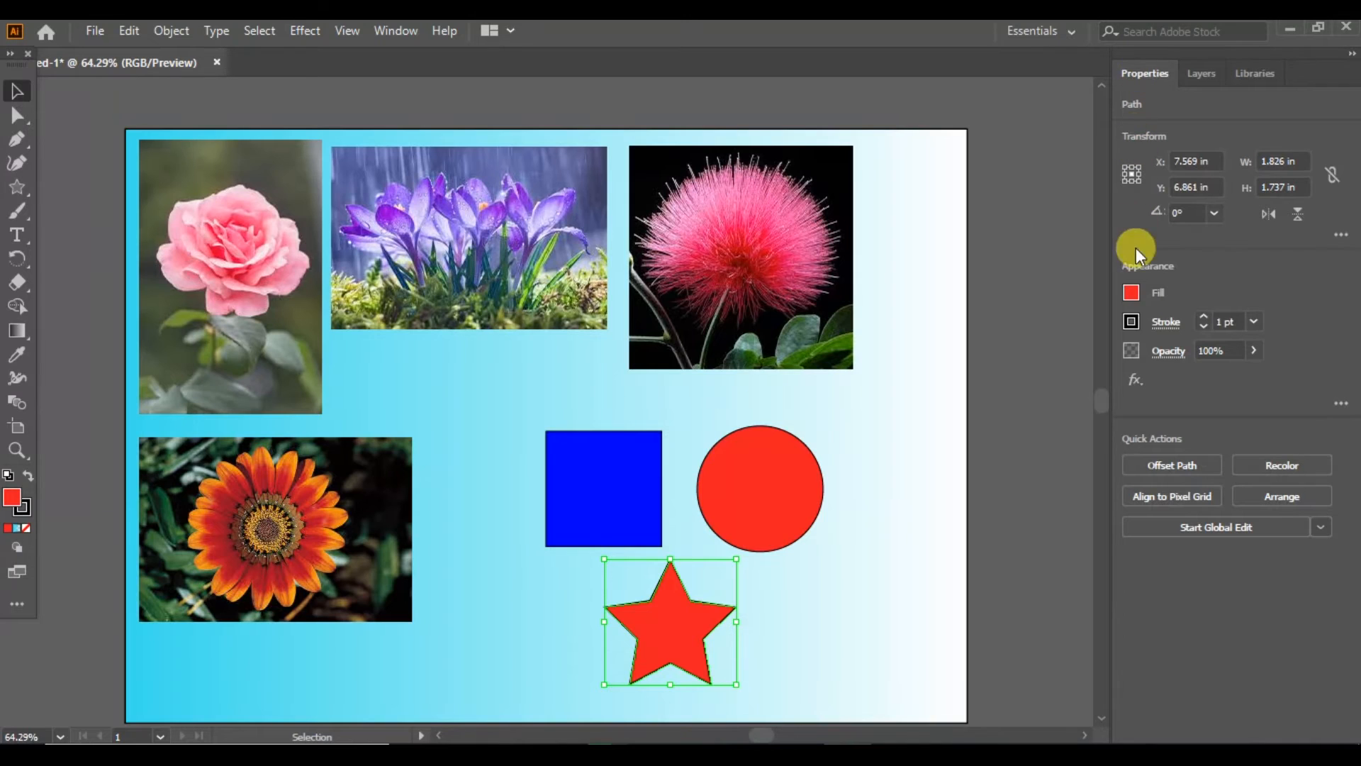
left_click(1132, 292)
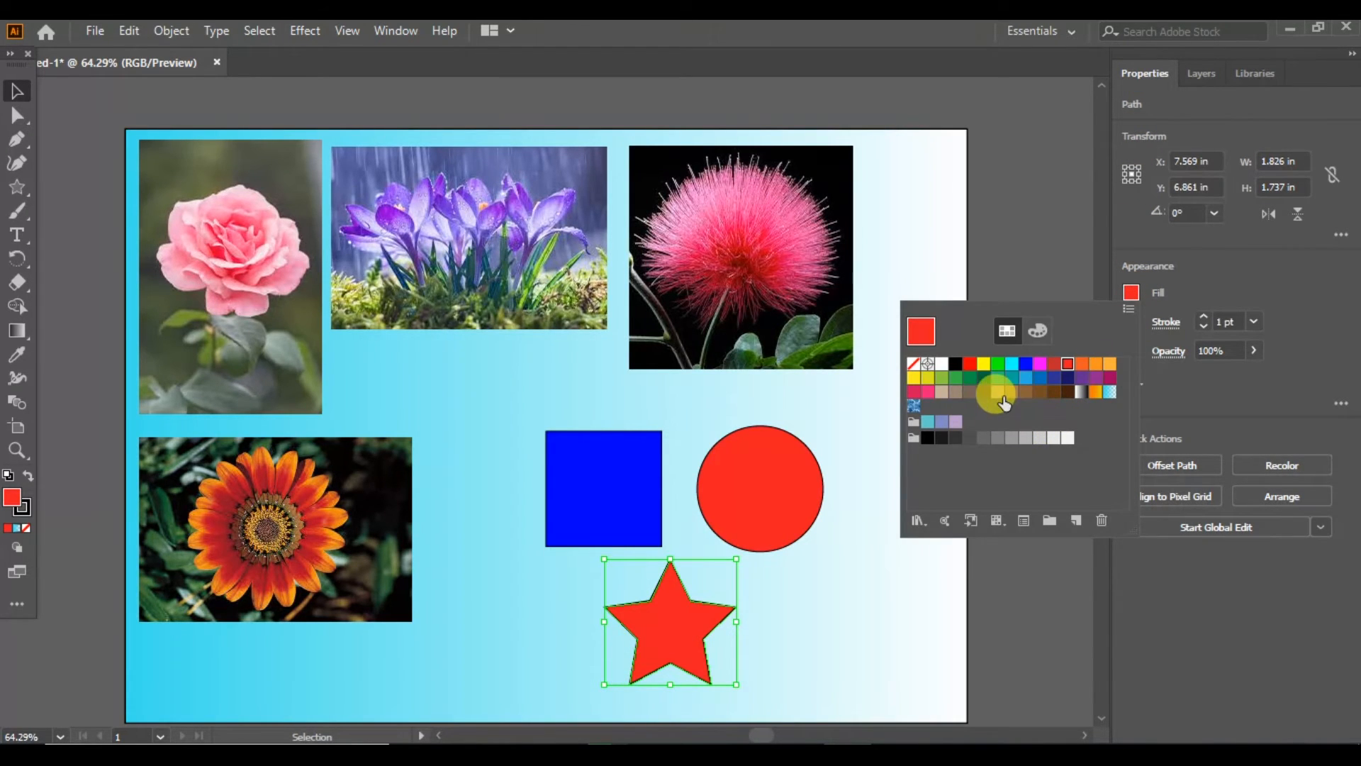
left_click(998, 364)
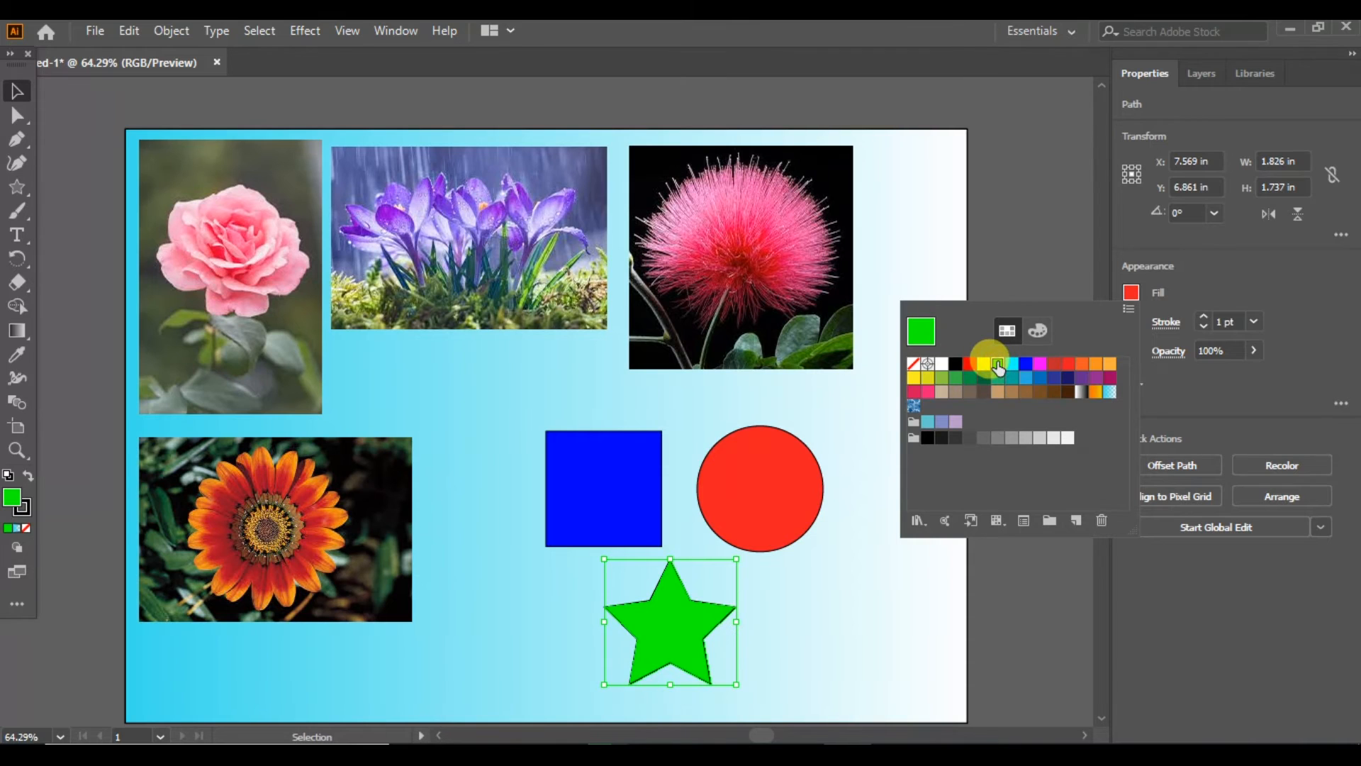
left_click(1210, 262)
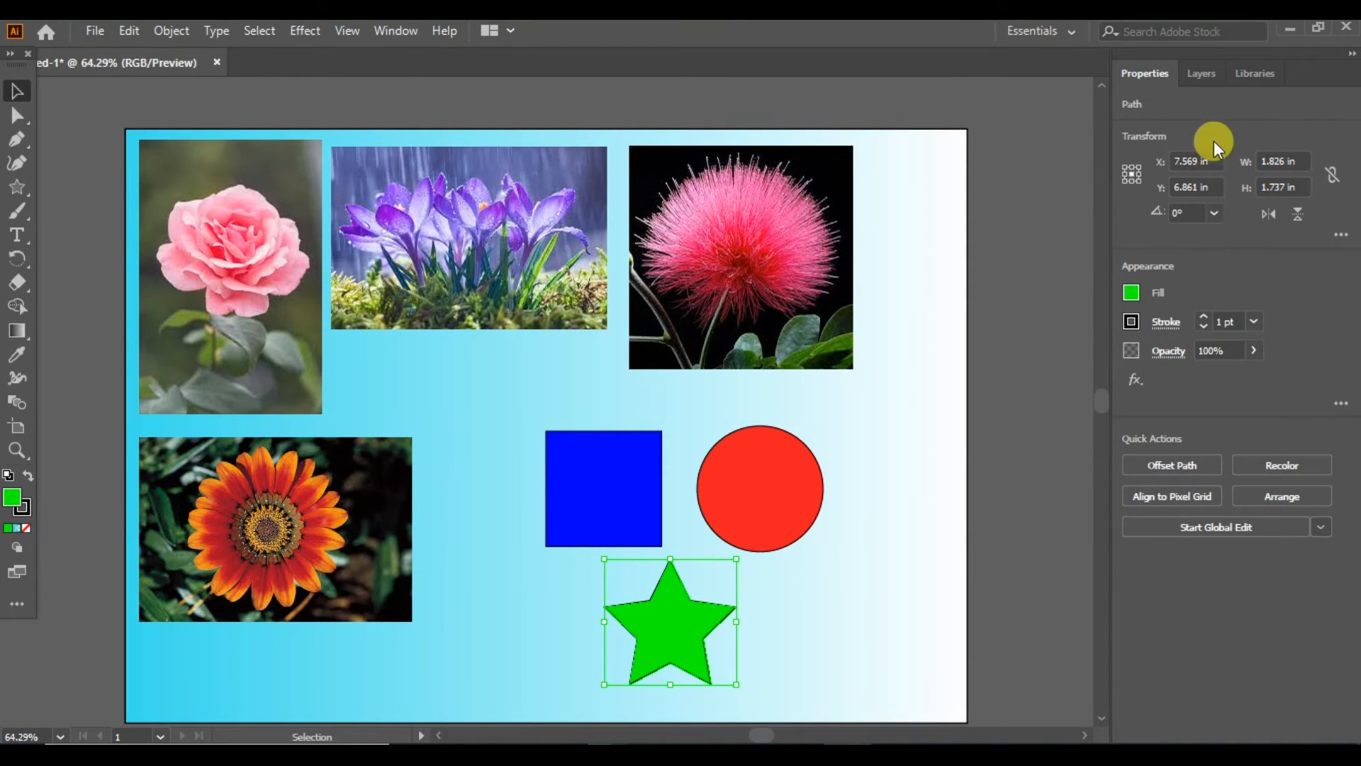
Step: Toggle the visibility of the star, circle and square in Sub Layer one by one, leaving all three shown
left_click(1198, 74)
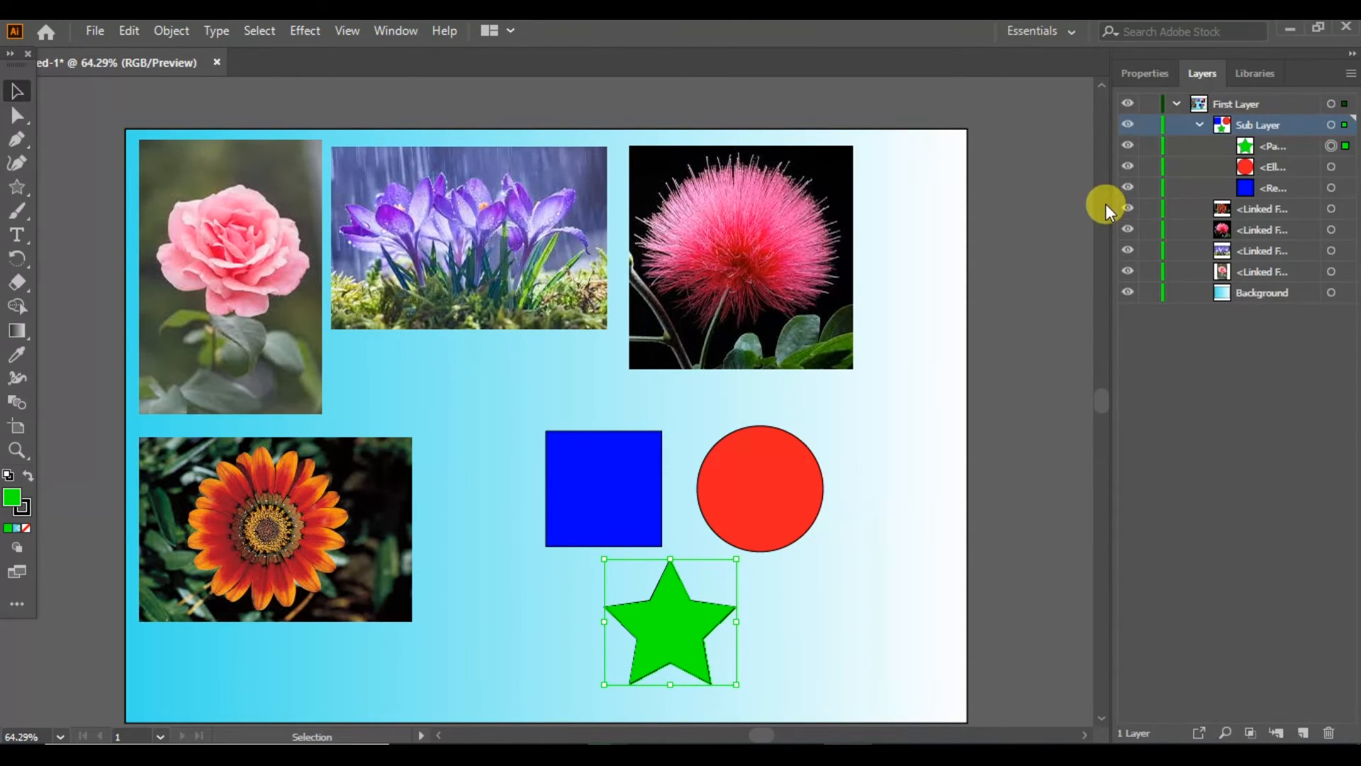
left_click(1127, 148)
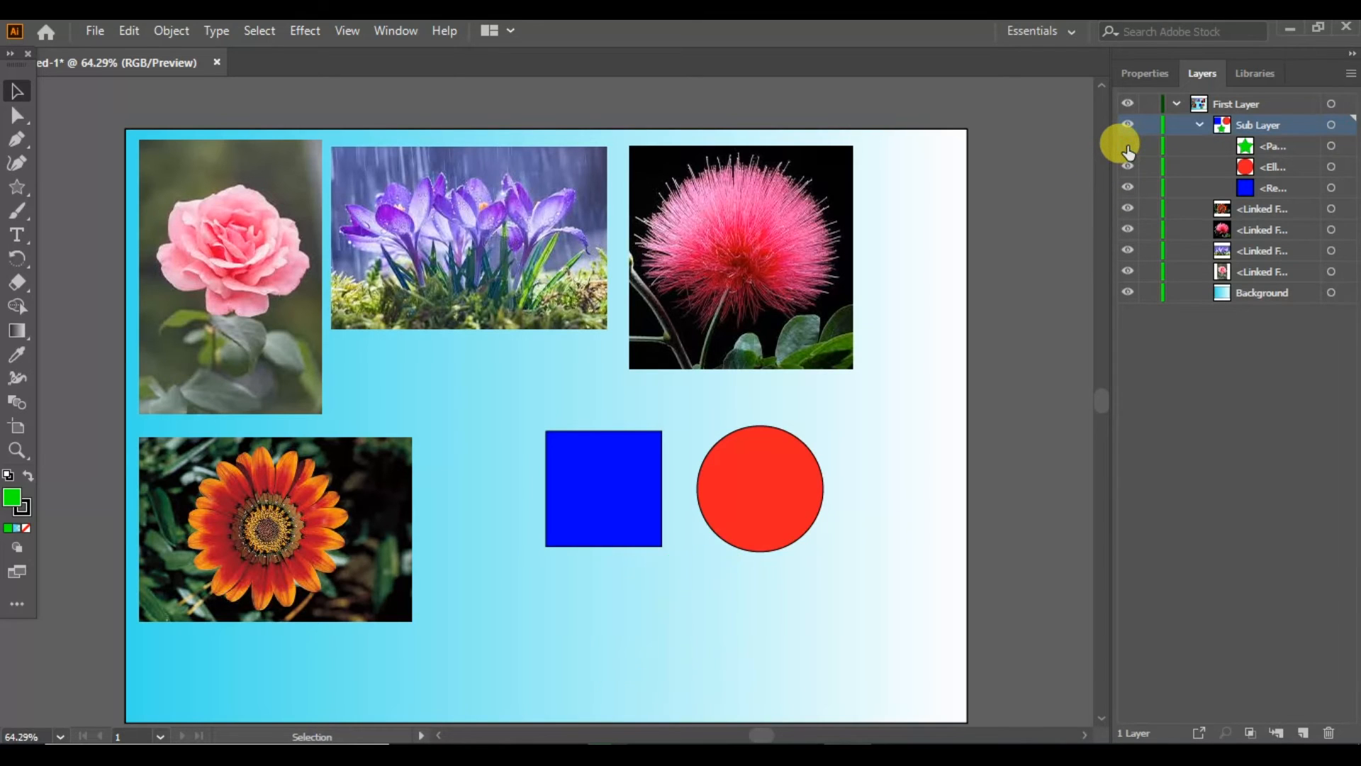
left_click(1127, 149)
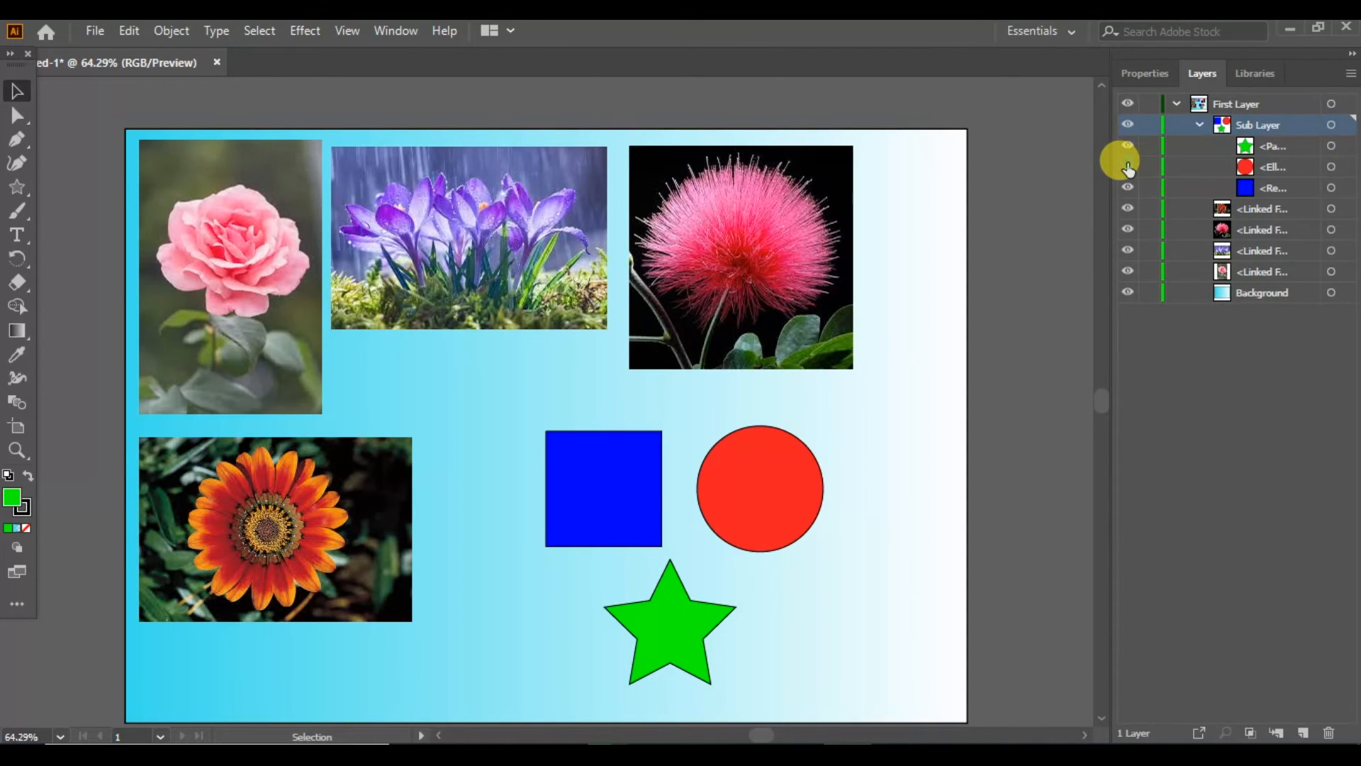
left_click(1127, 167)
left_click(1127, 168)
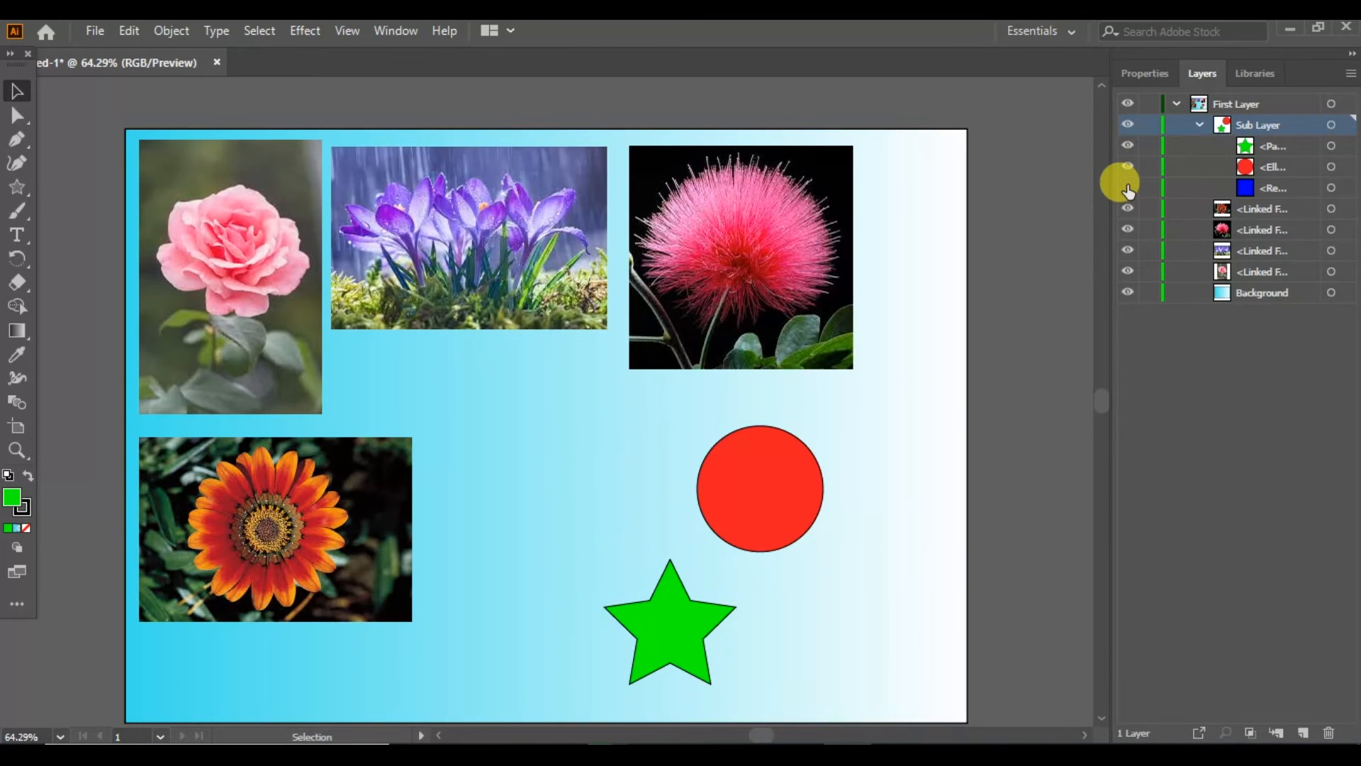
left_click(1127, 188)
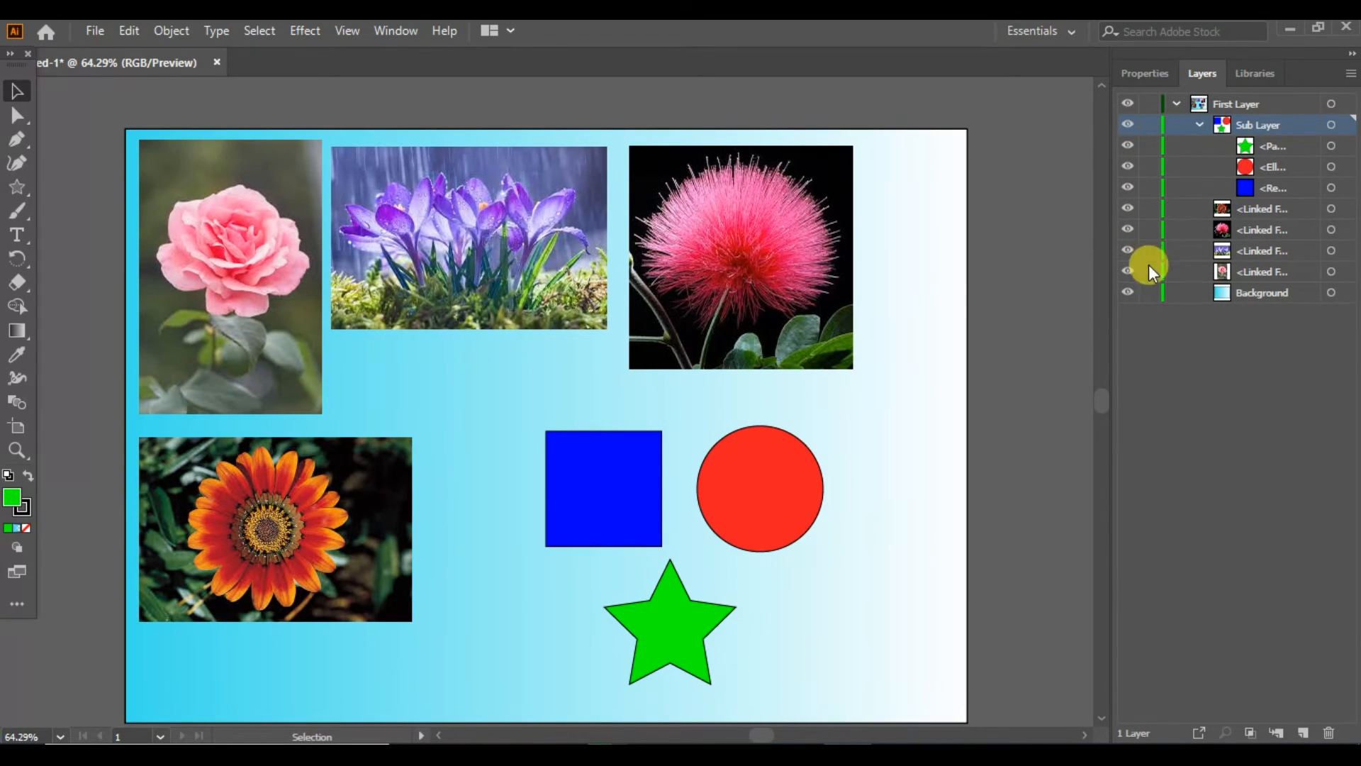
left_click(1127, 149)
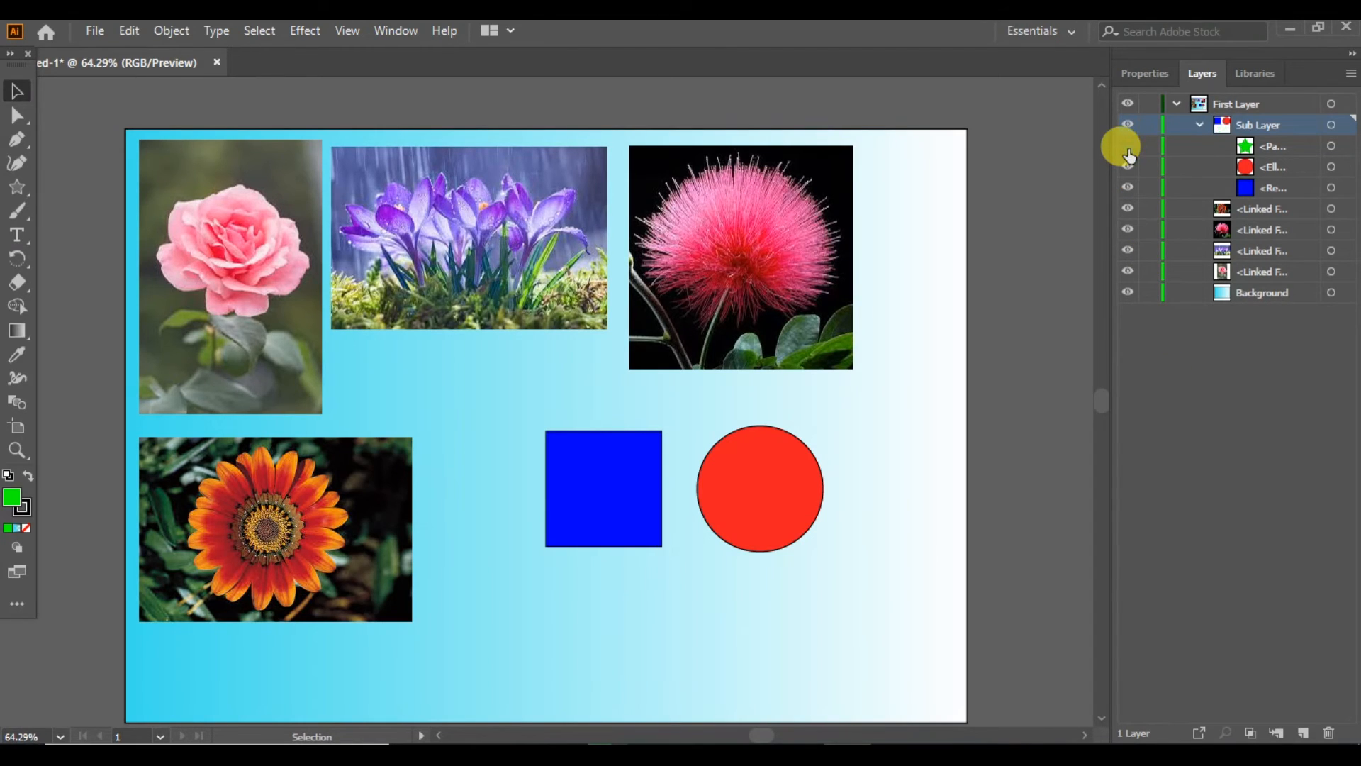
left_click(1128, 149)
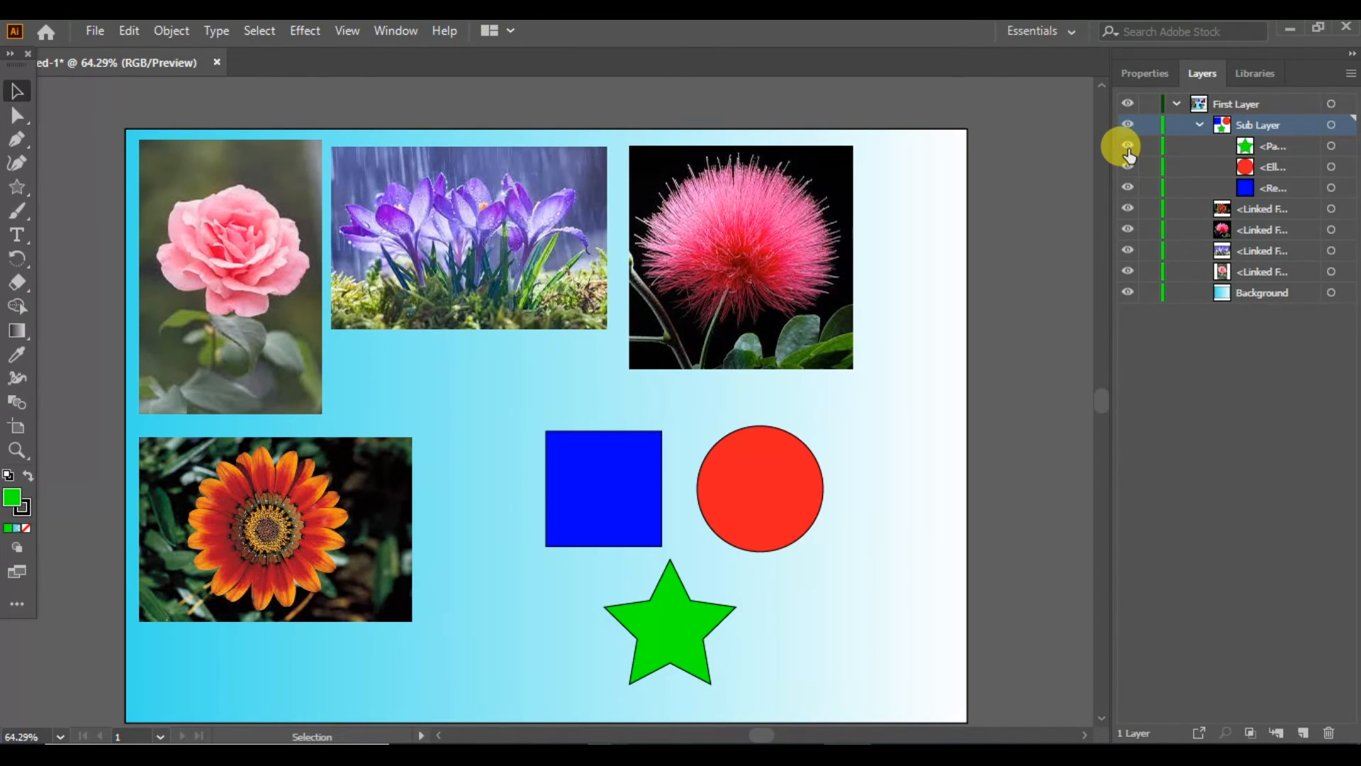
Step: Target the square, star and circle in turn from the layer list, ending with the blue square selected
left_click(1202, 152)
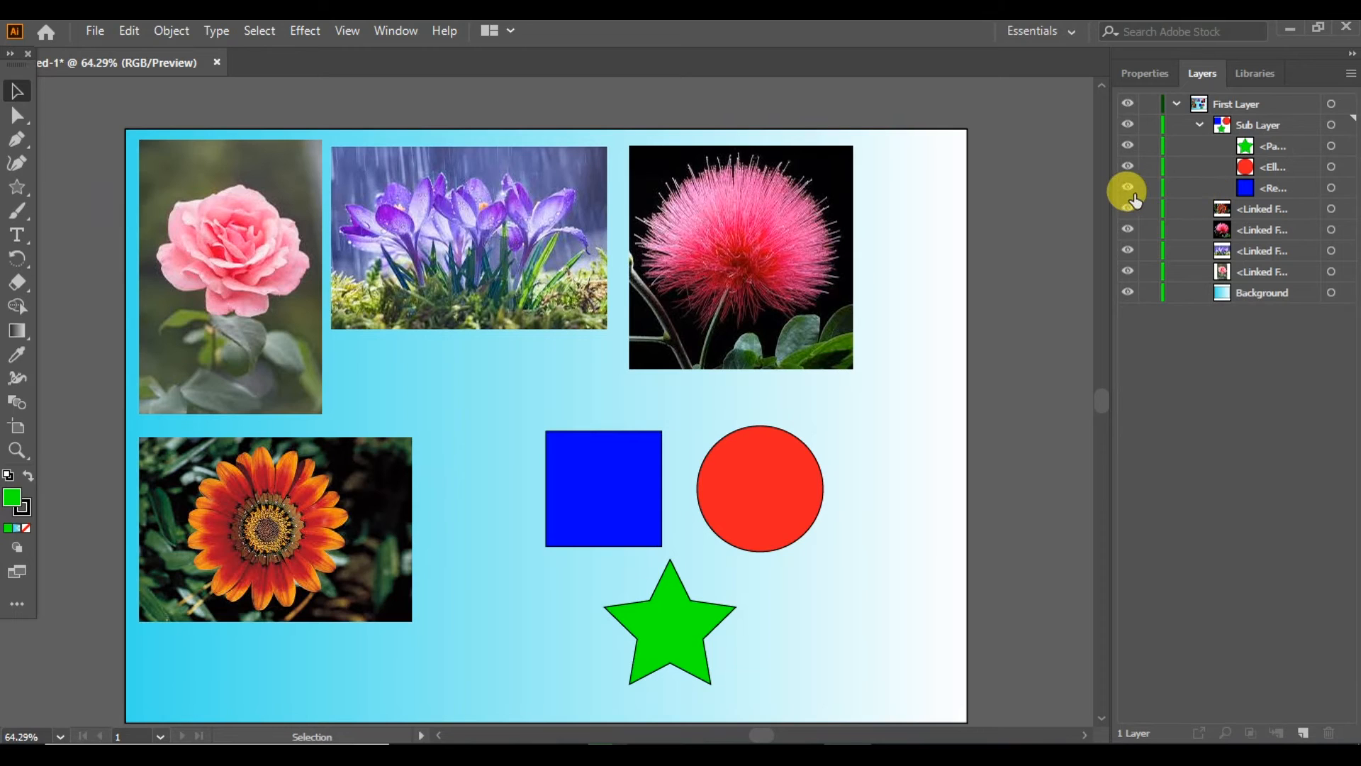
left_click(1331, 189)
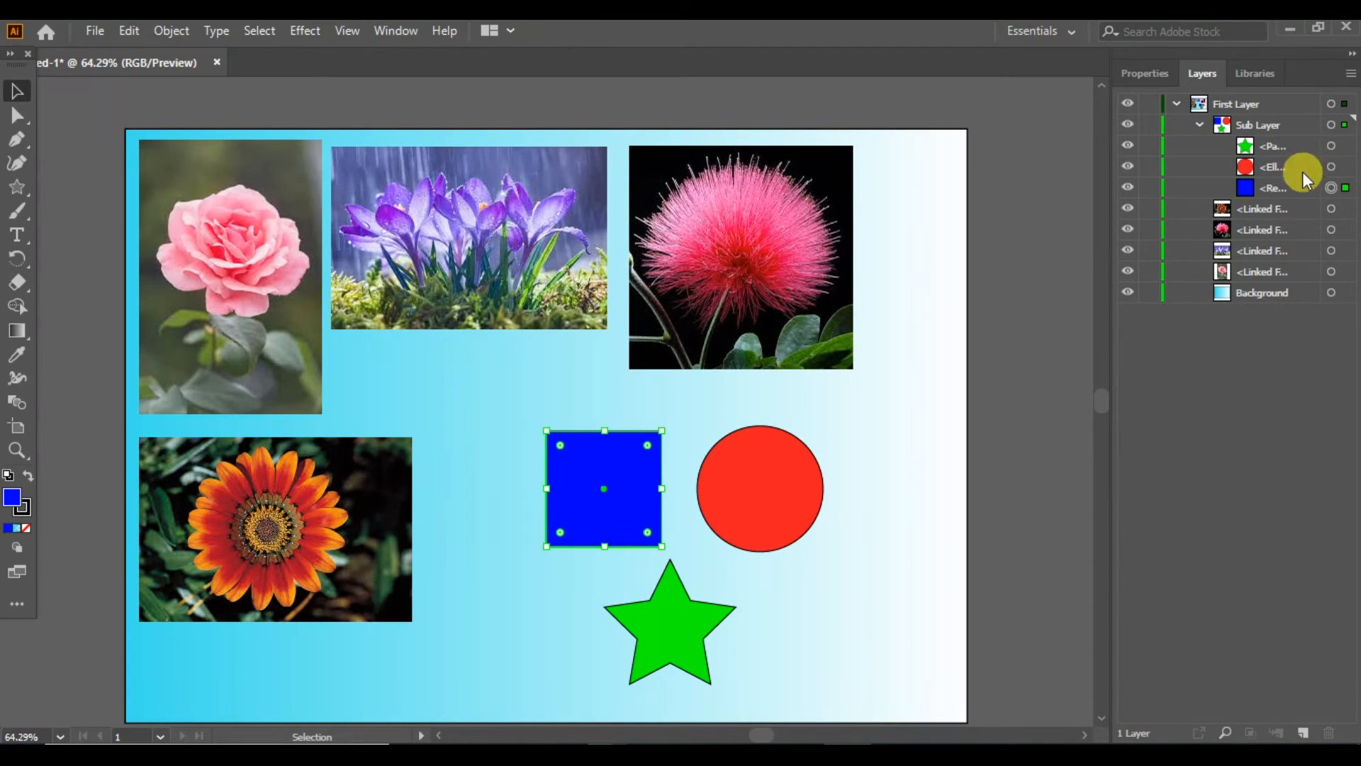
left_click(1330, 146)
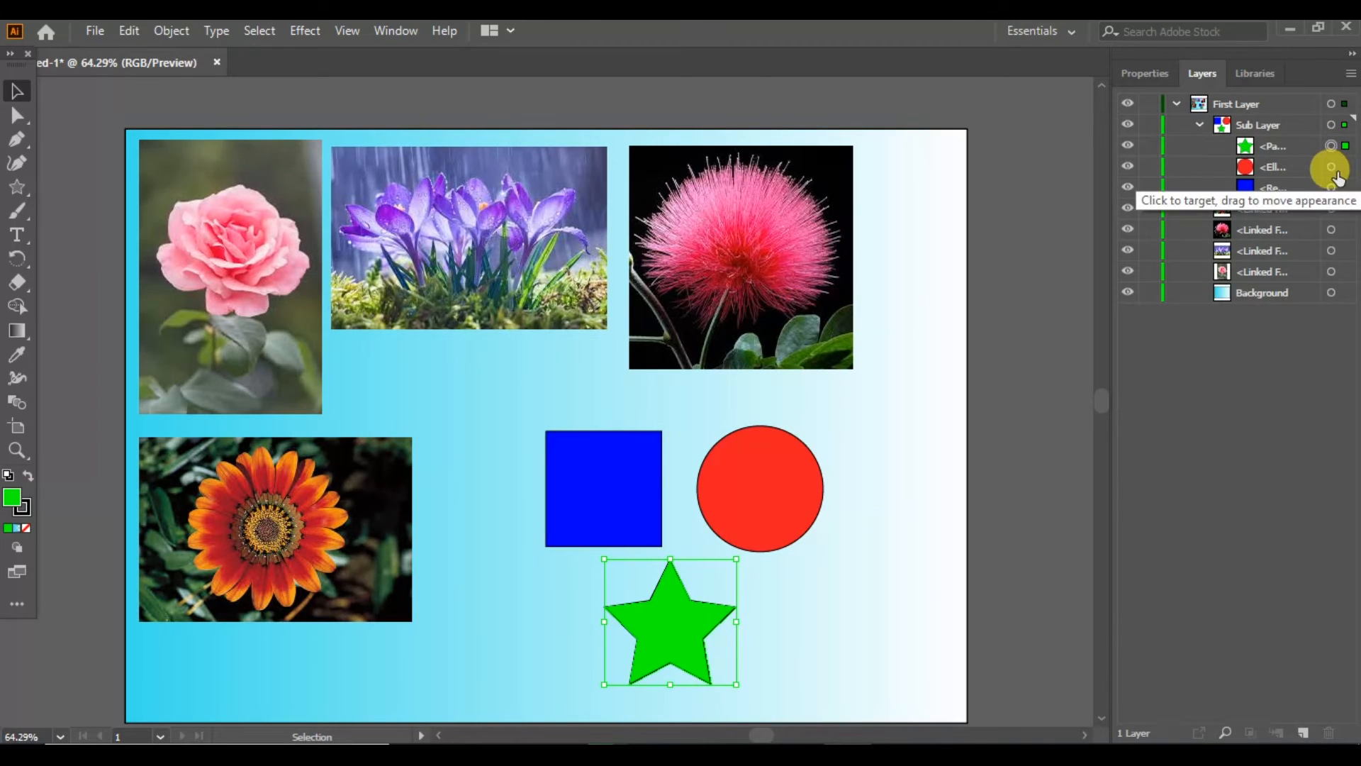
left_click(1329, 168)
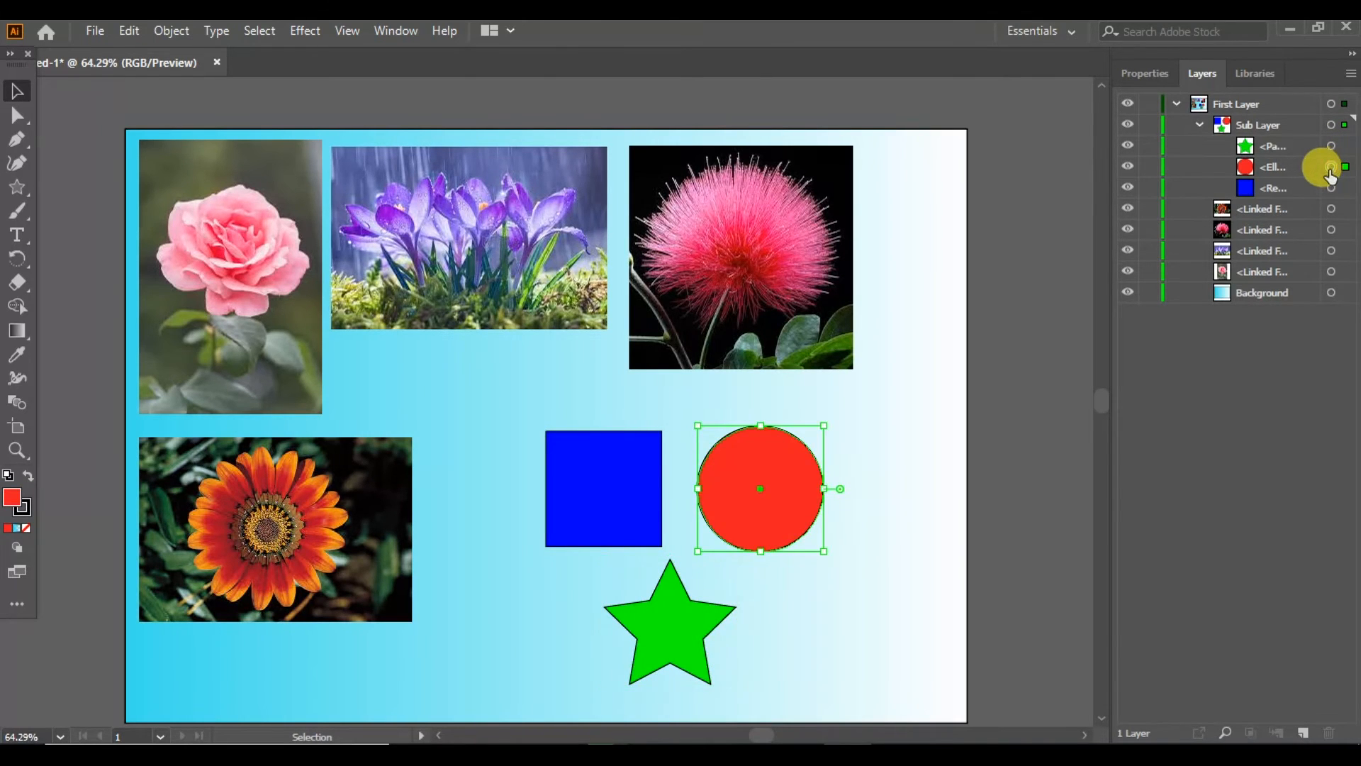
left_click(1330, 187)
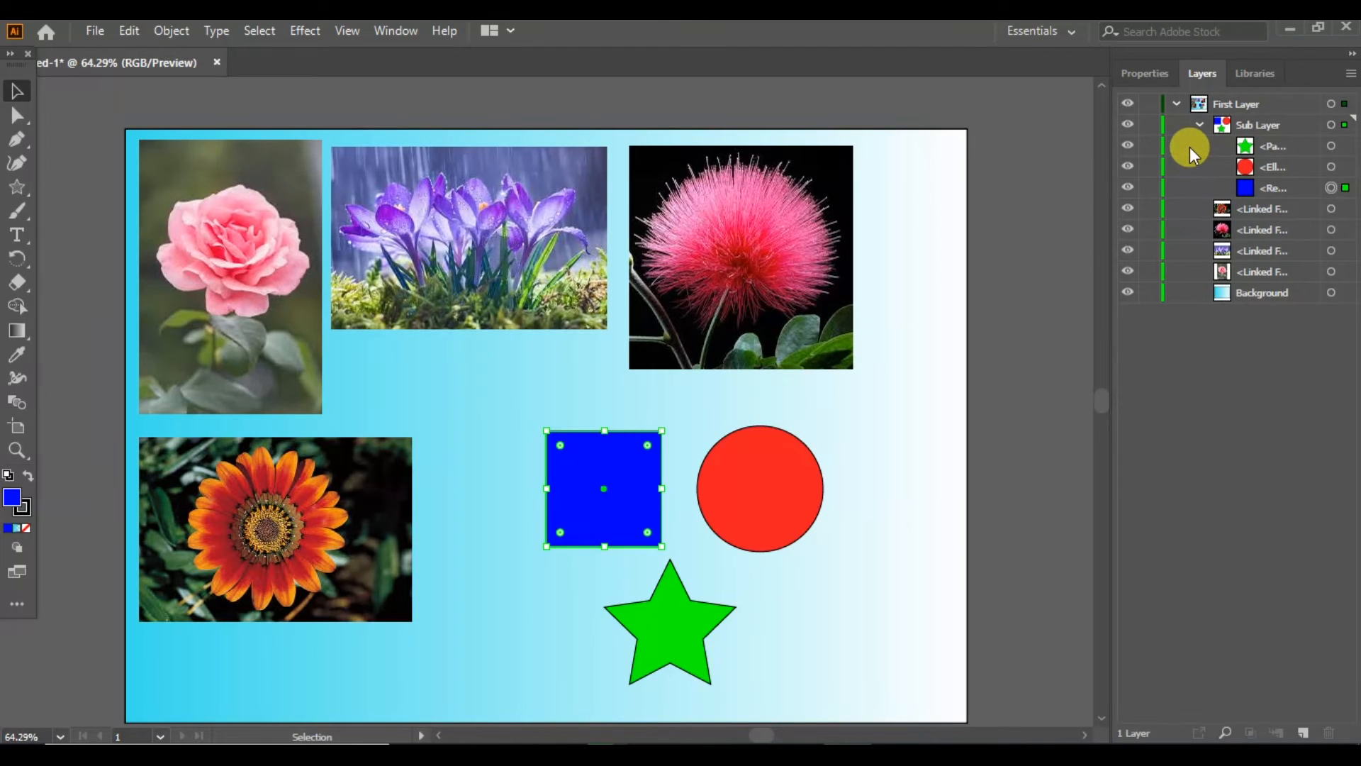
Step: Delete the green star and the blue square from Sub Layer
left_click(1246, 151)
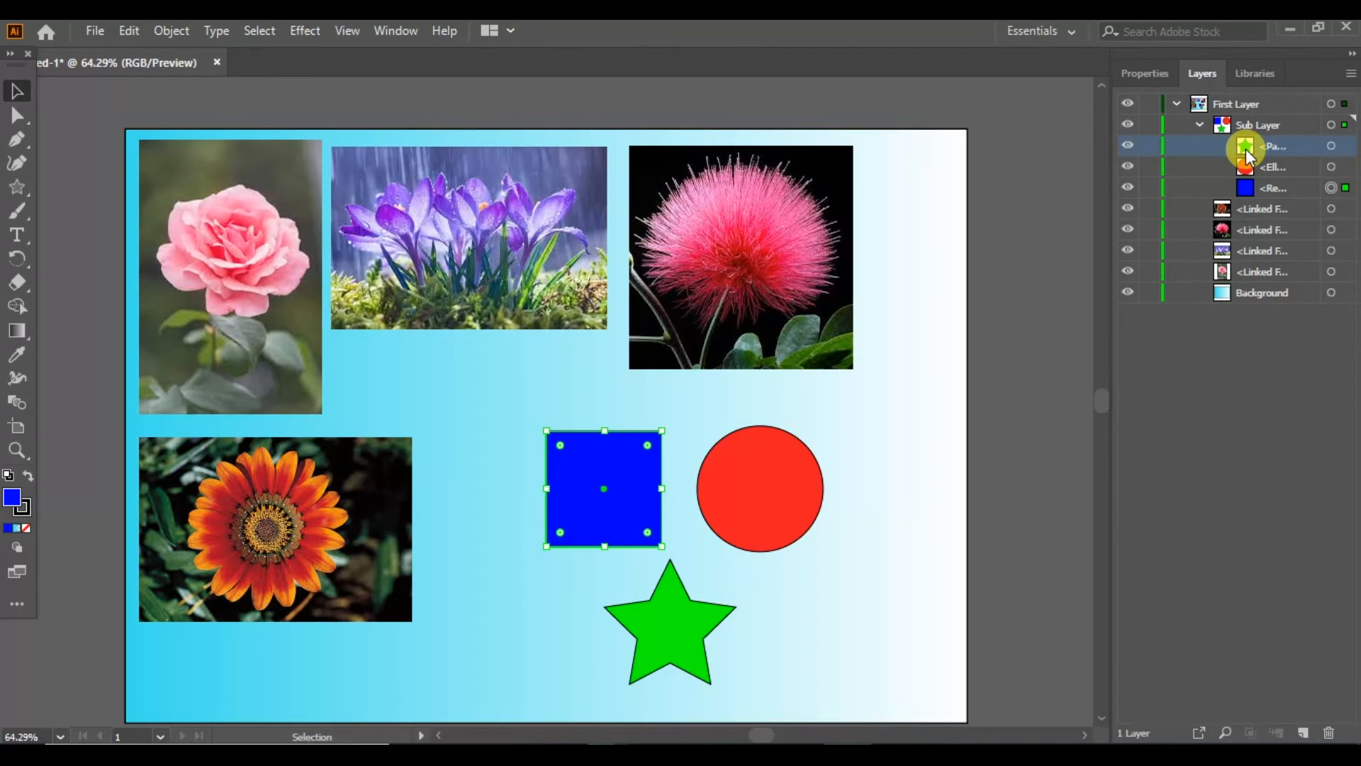
left_click(1329, 733)
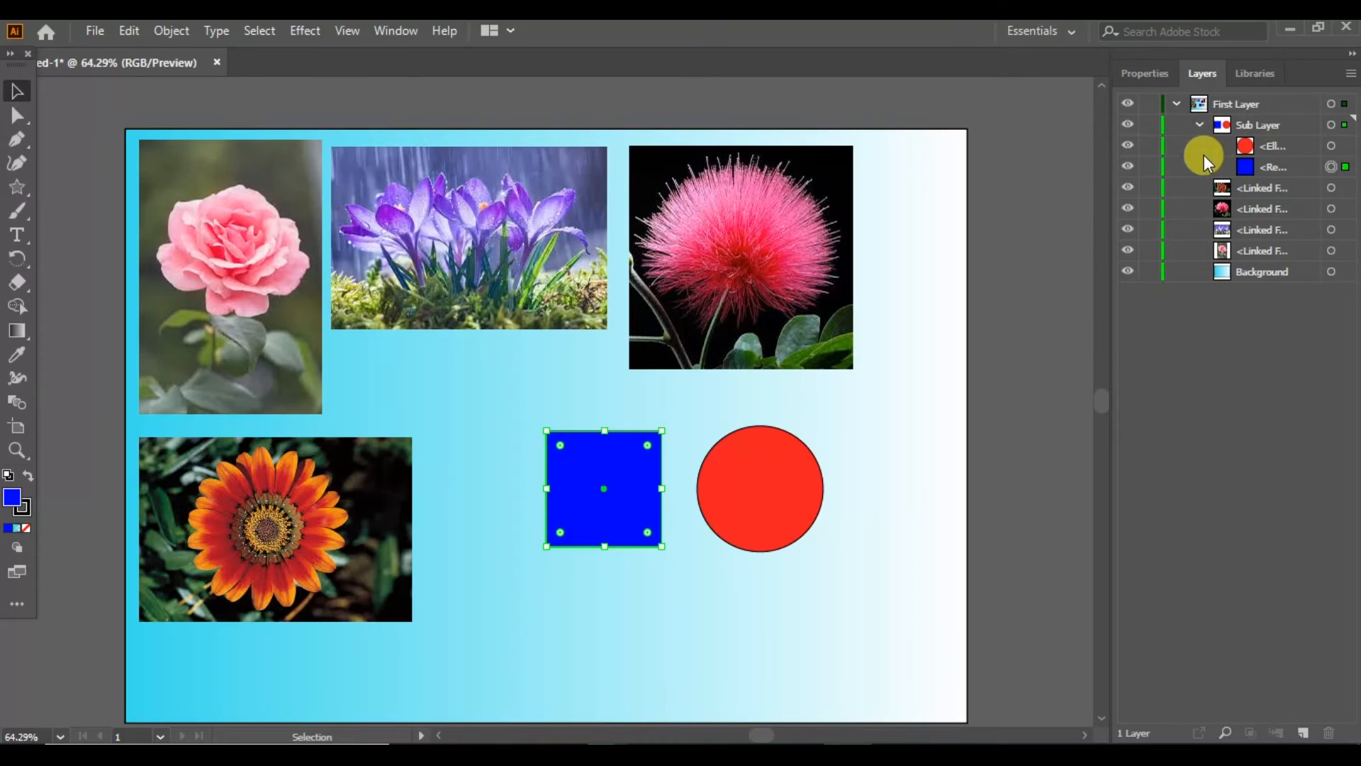
left_click(1246, 168)
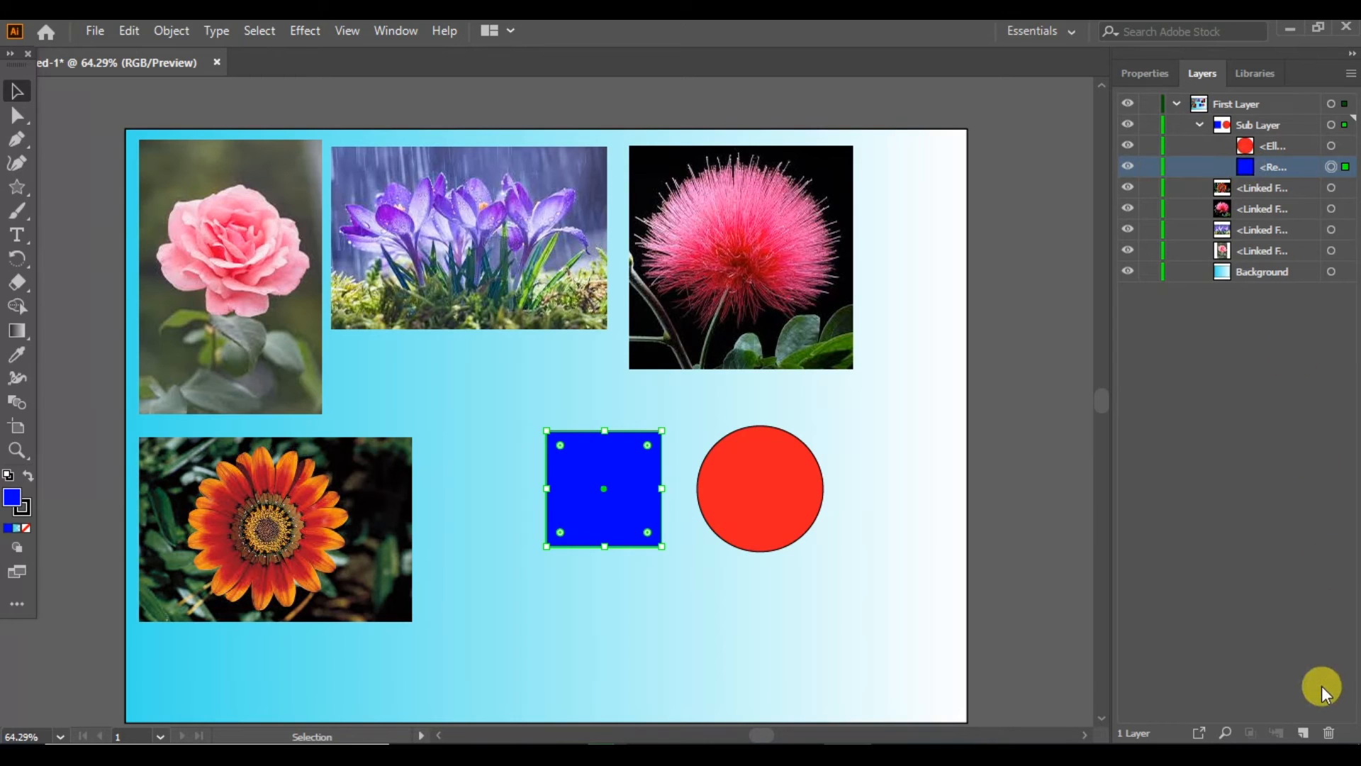
left_click(1328, 732)
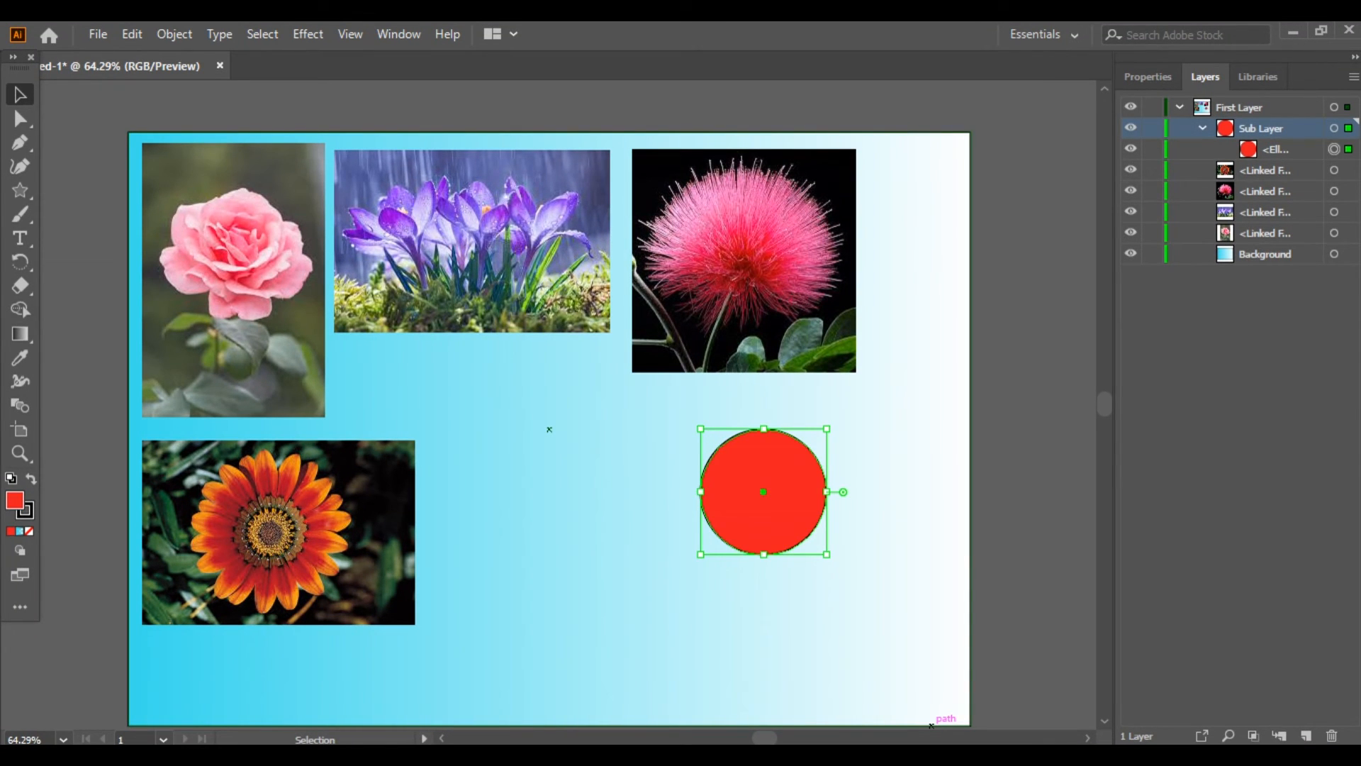
Step: Collapse Sub Layer and First Layer and create a new top-level layer above First Layer
left_click(1201, 128)
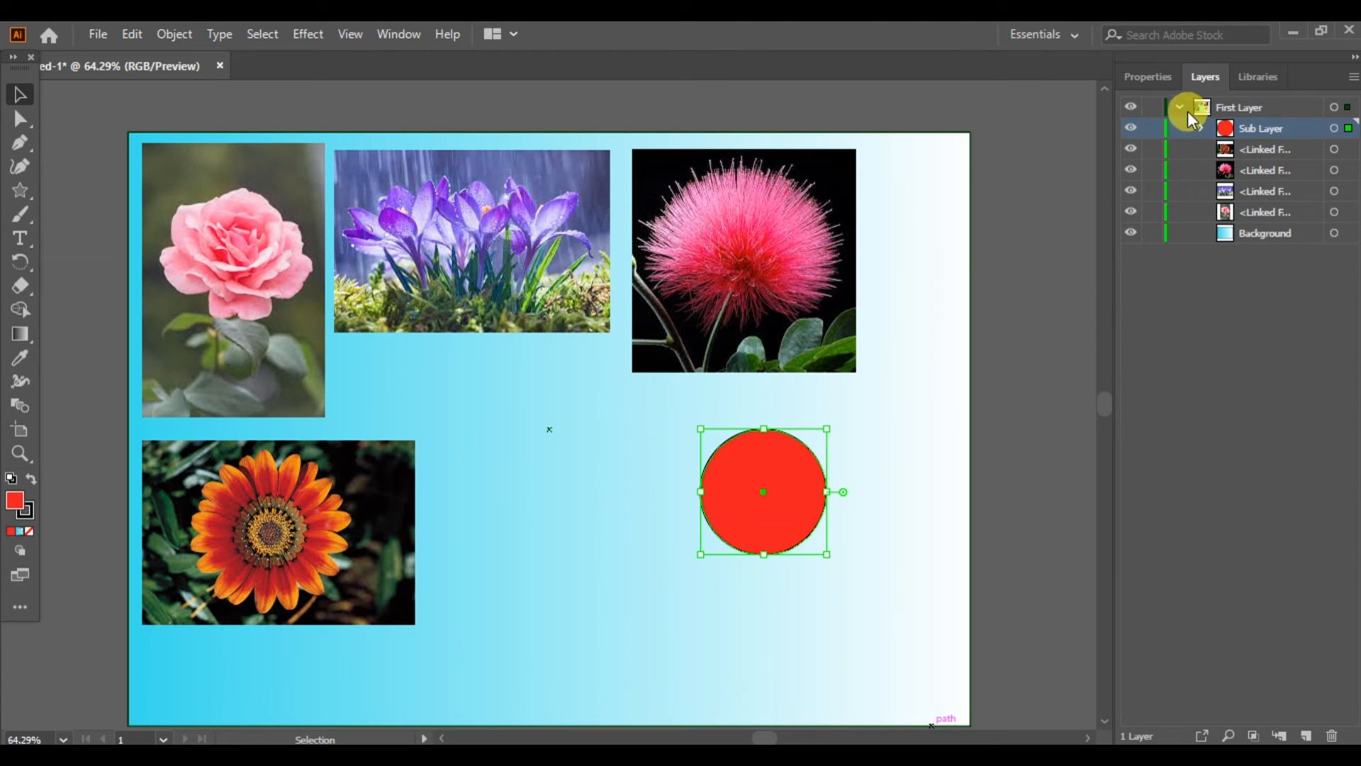
left_click(1181, 107)
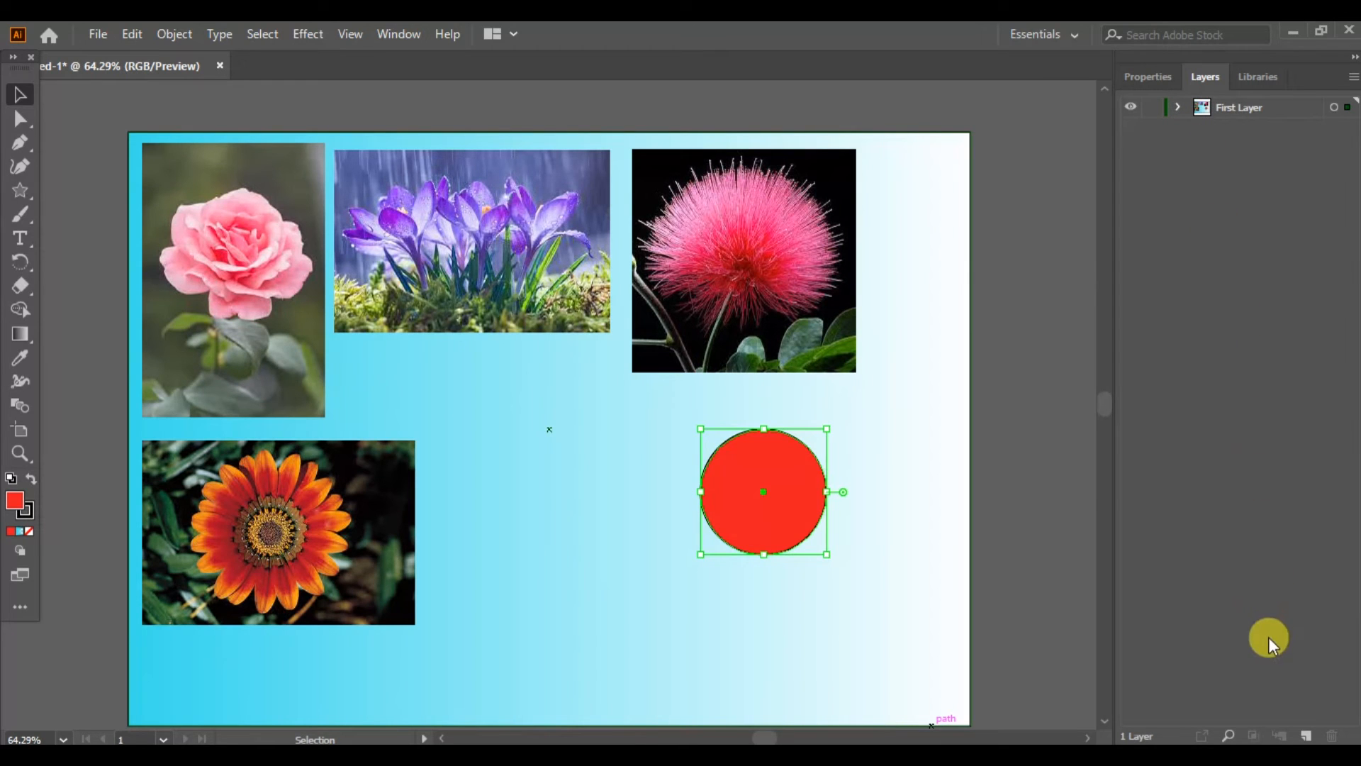
left_click(1307, 735)
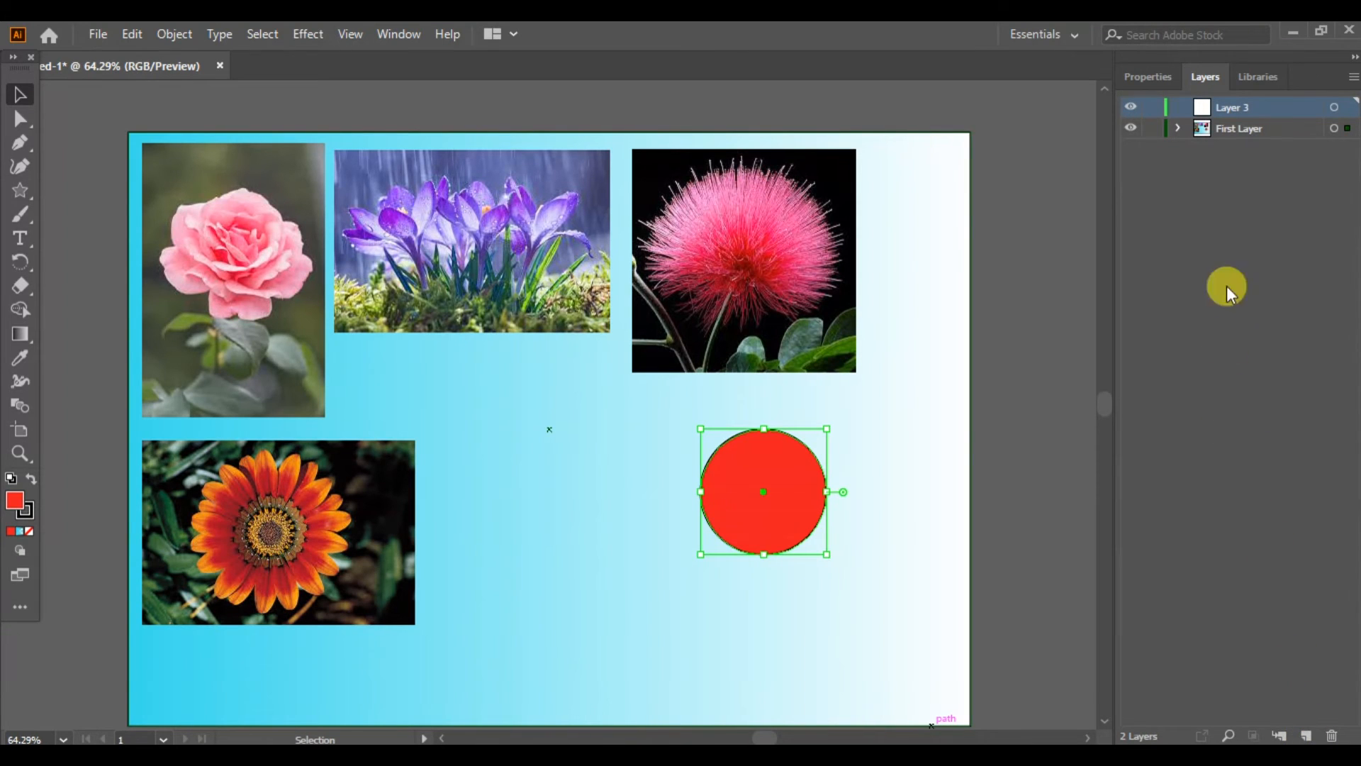
Step: Rename the new top-level layer as Second Layer and set its layer color to Brick Red
double_click(1201, 106)
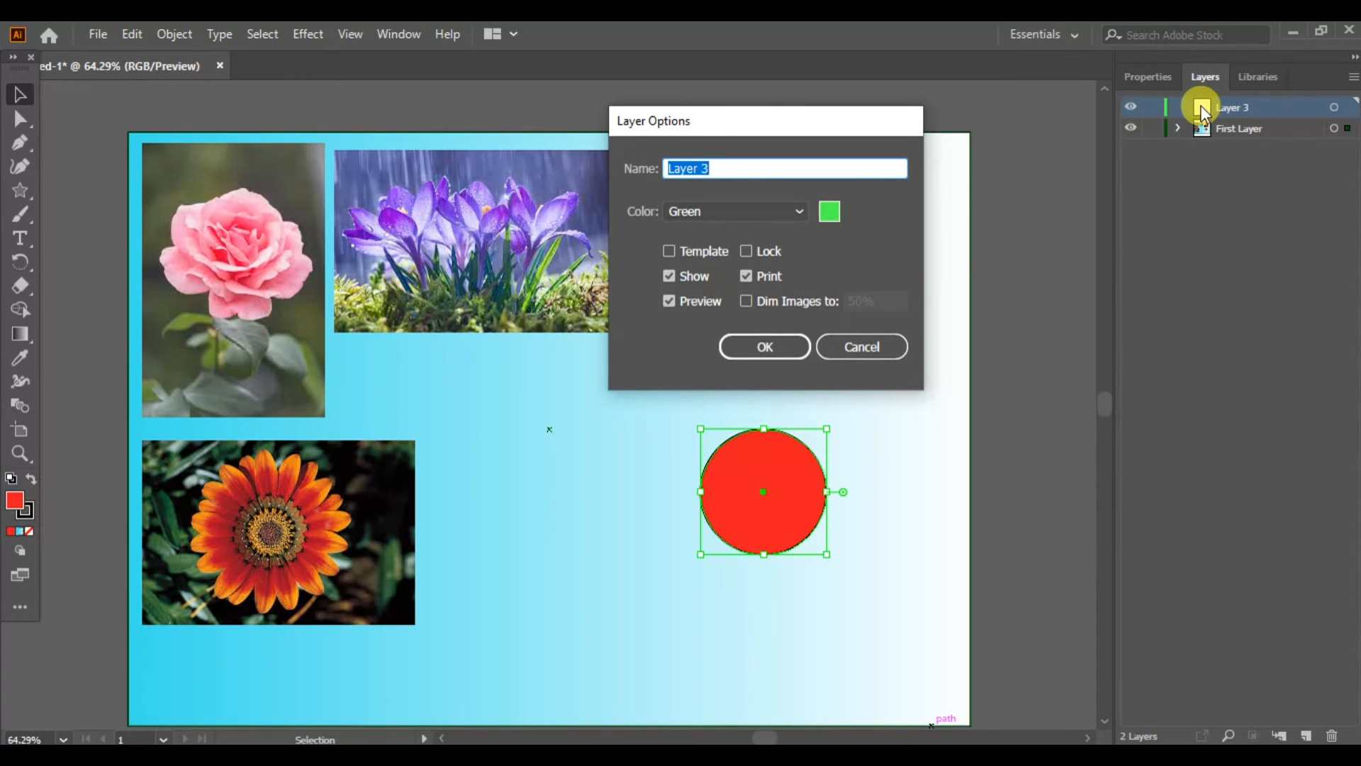
type("Second Layer")
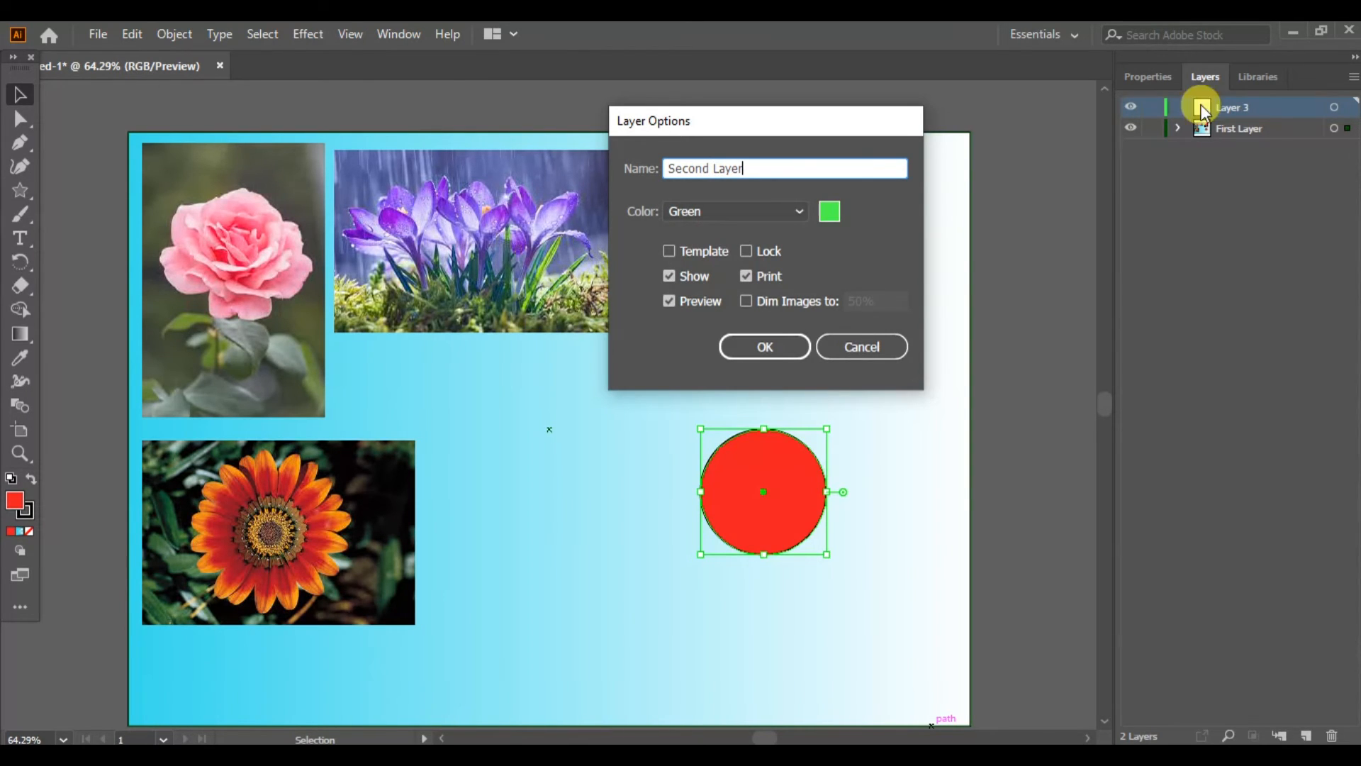
left_click(801, 214)
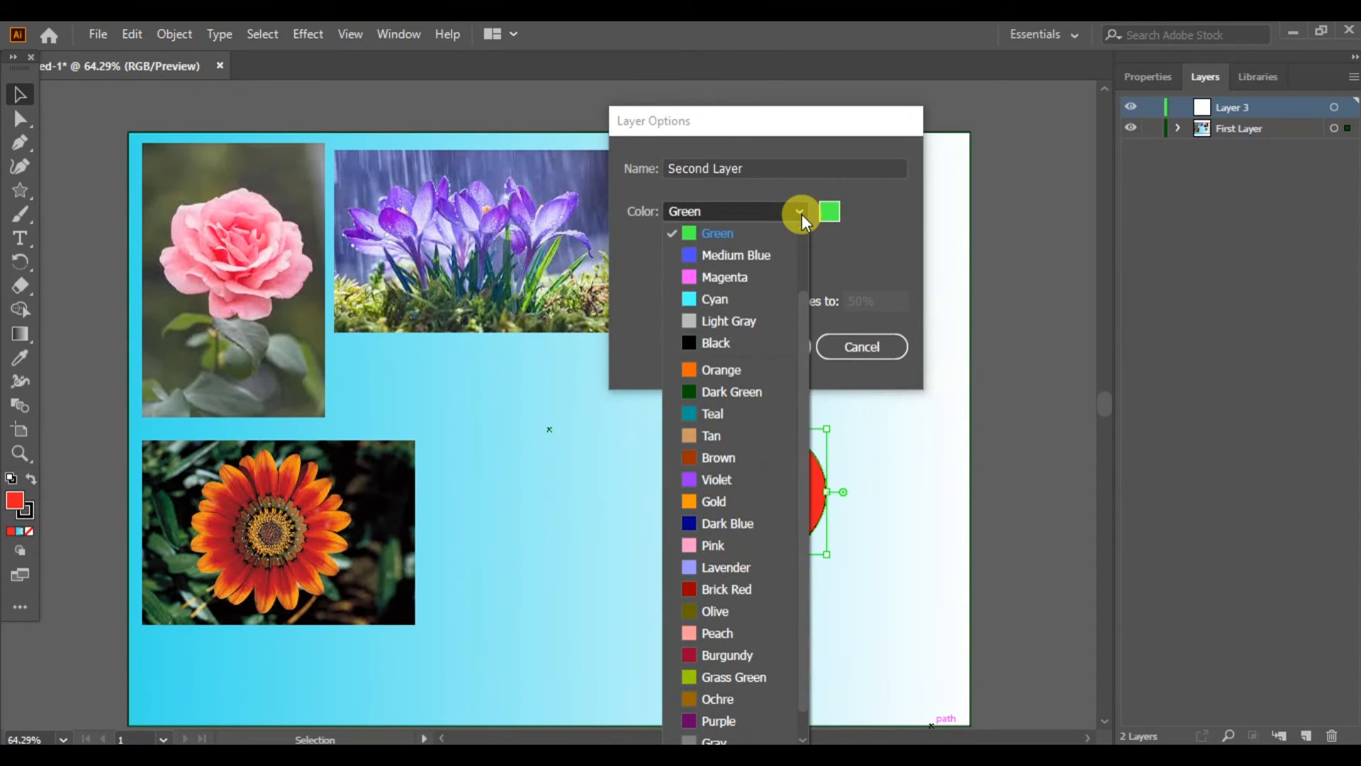
left_click(720, 589)
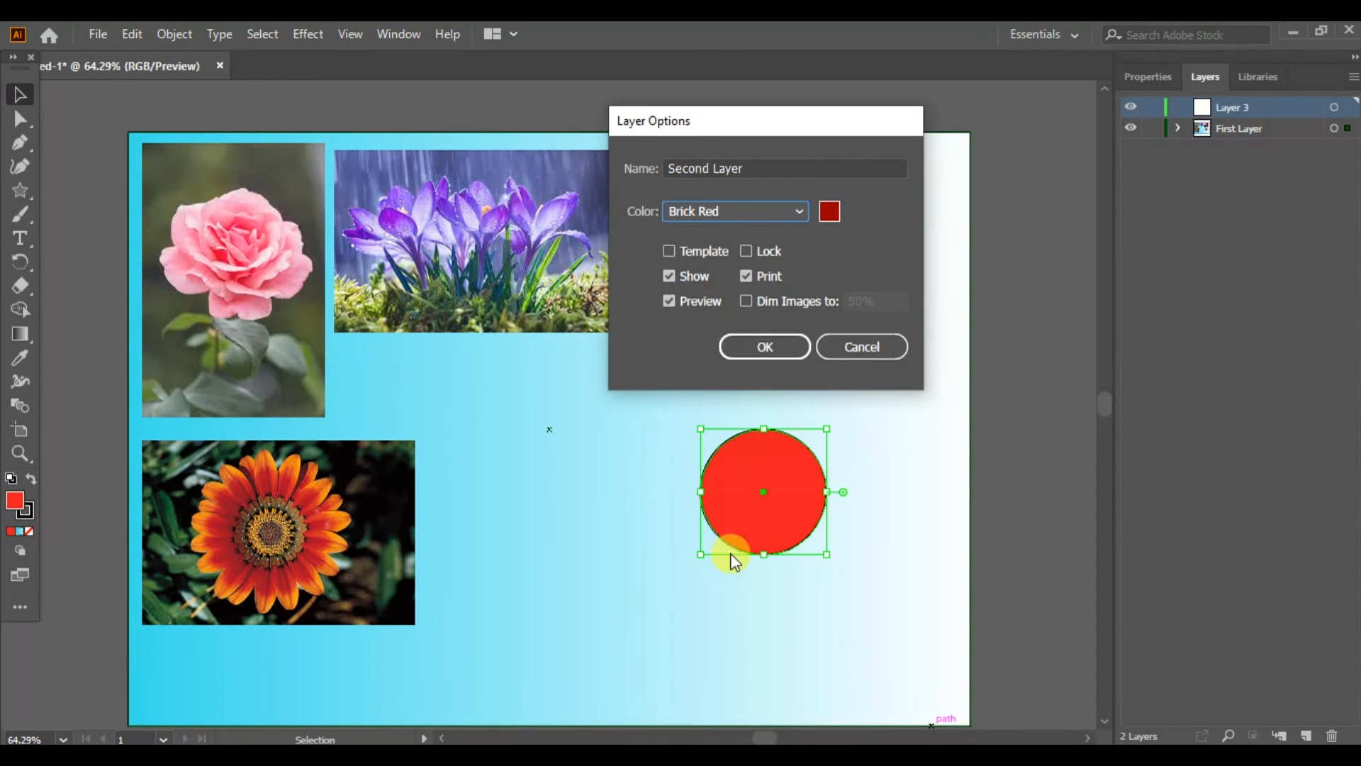
left_click(760, 344)
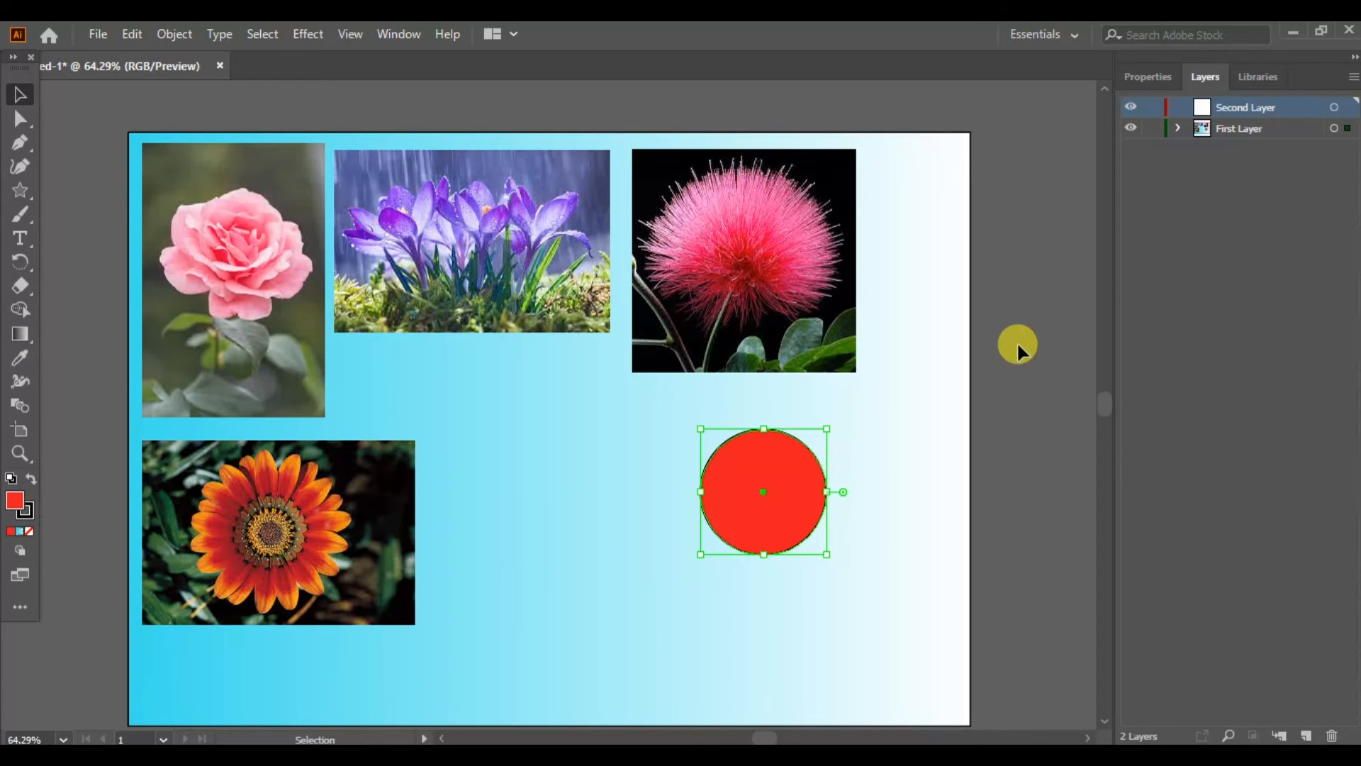
Step: Place the banana image in Second Layer, move it over the pink rose photo and shrink it to fit within the photo
left_click(99, 35)
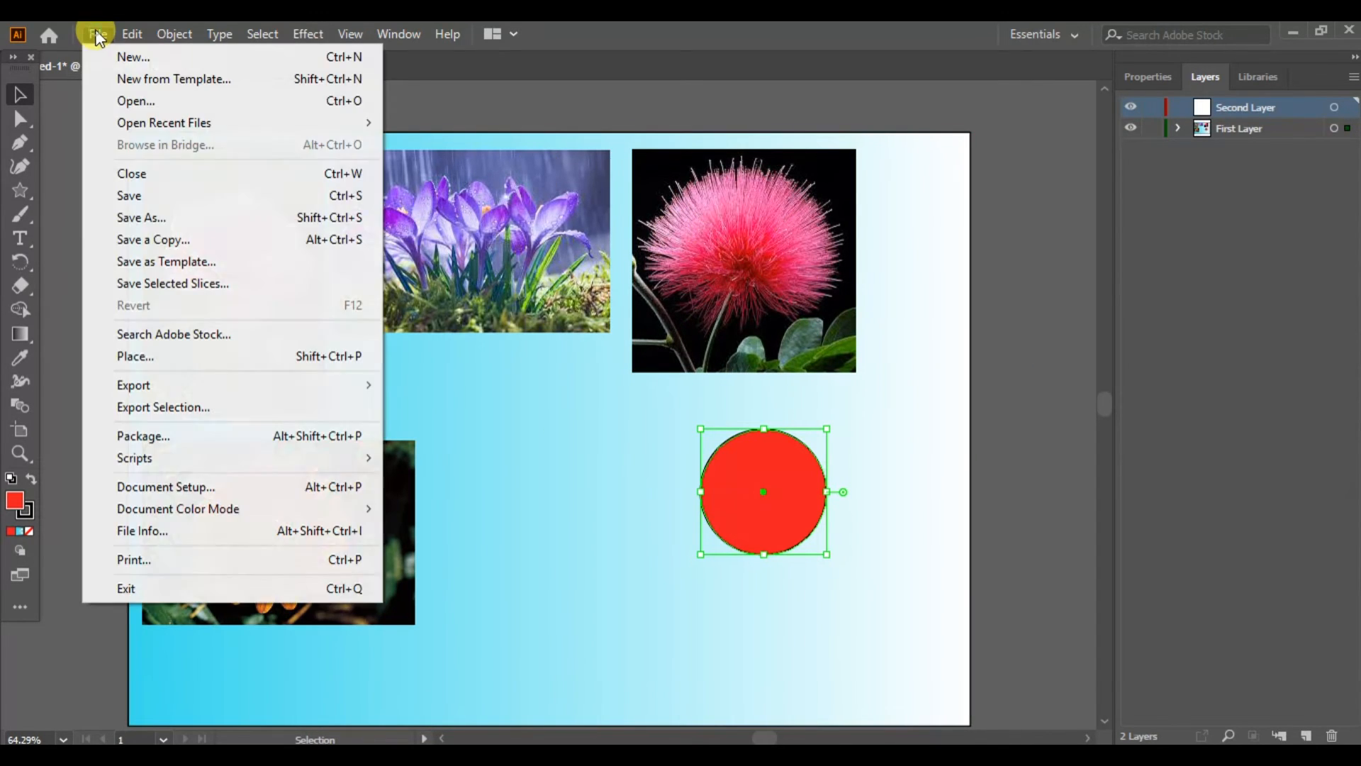
left_click(180, 354)
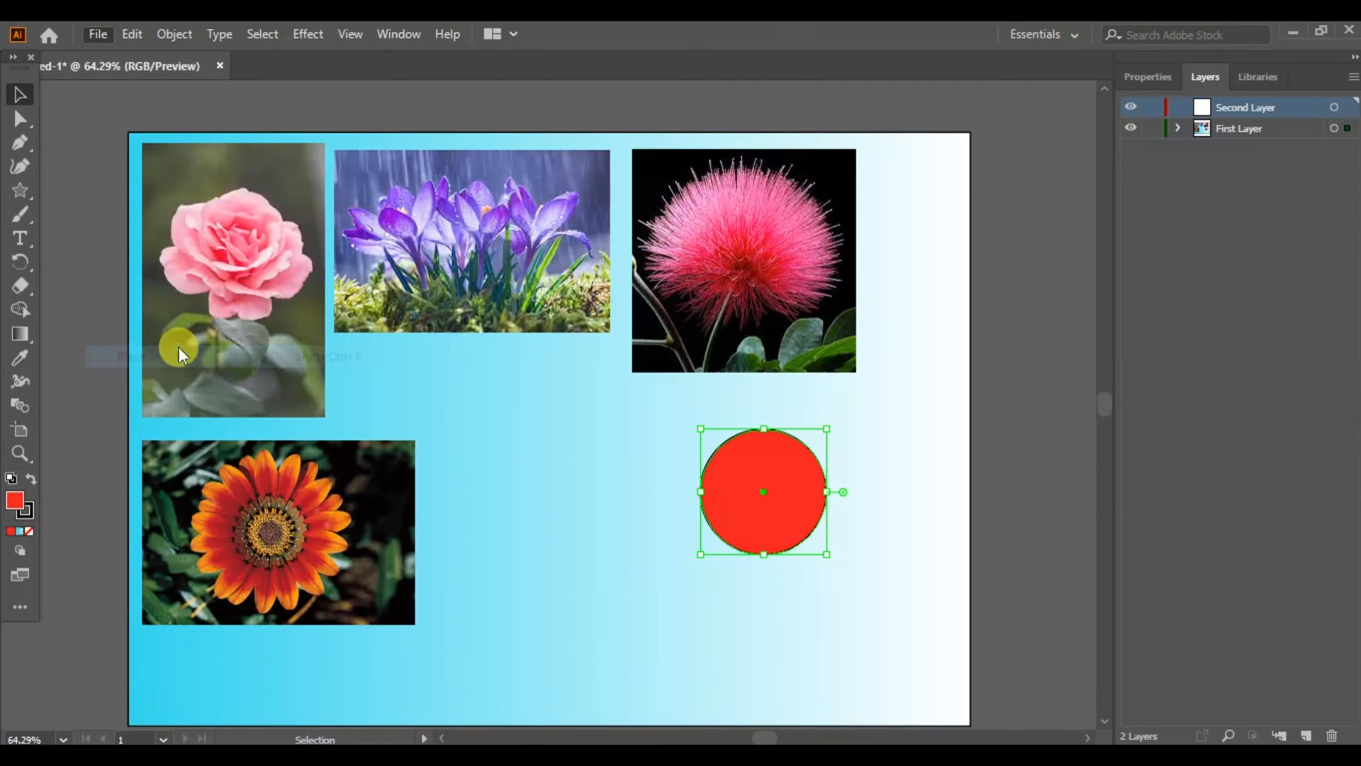
left_click(364, 207)
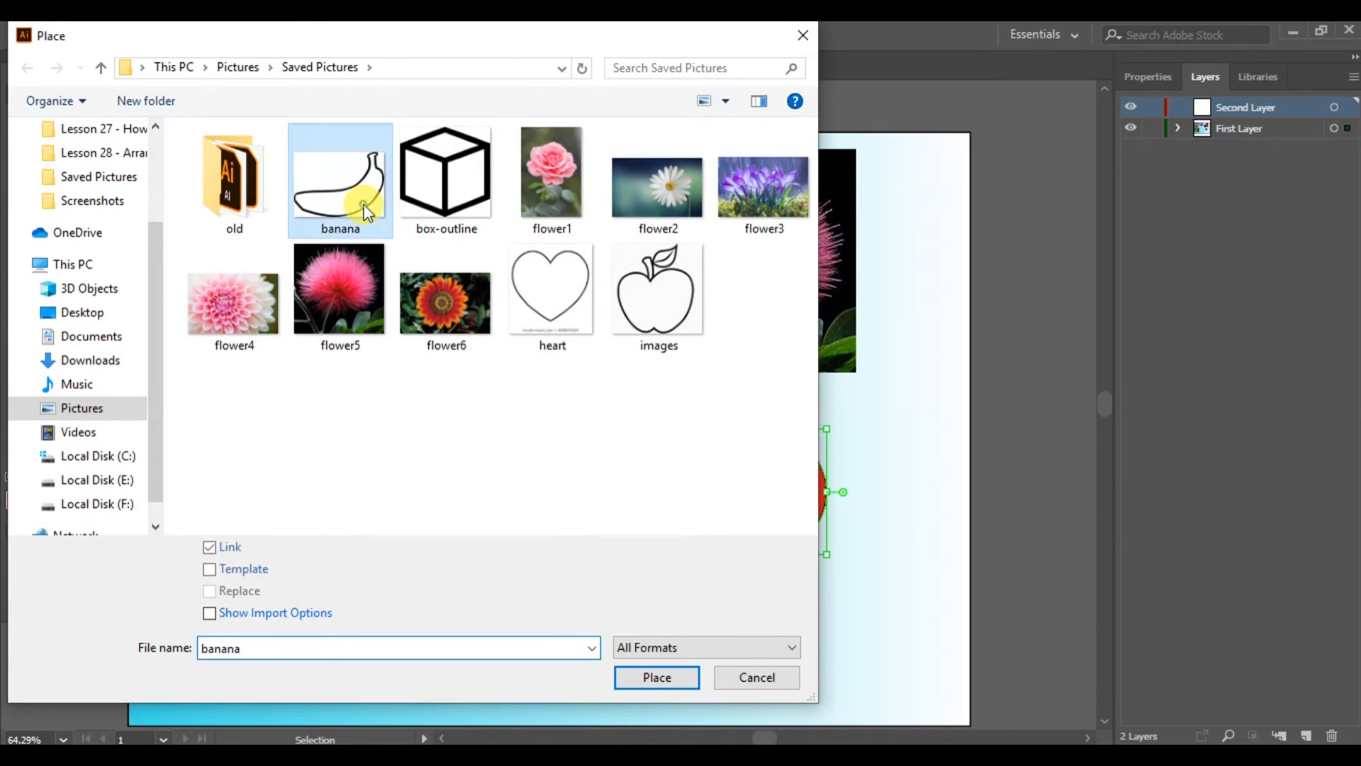
left_click(667, 682)
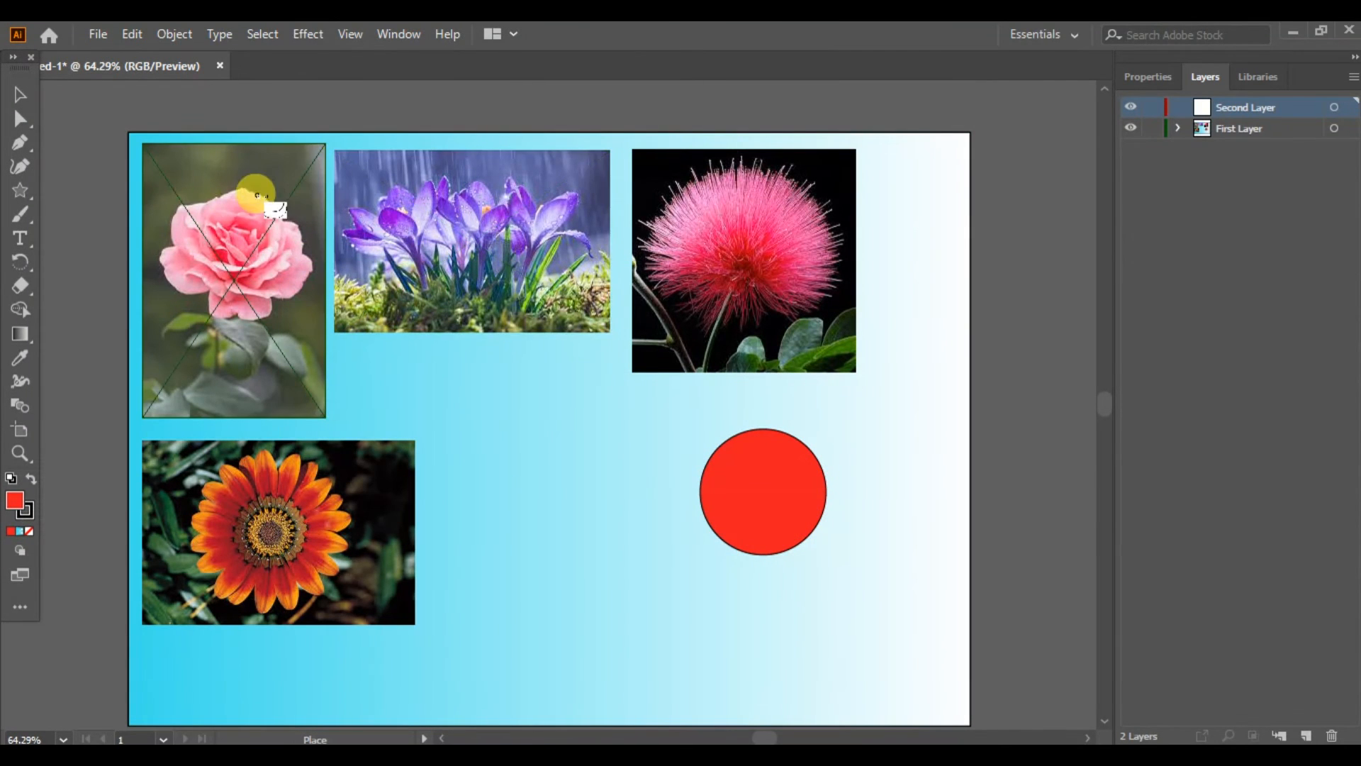
left_click(390, 364)
left_click_drag(588, 457, 362, 268)
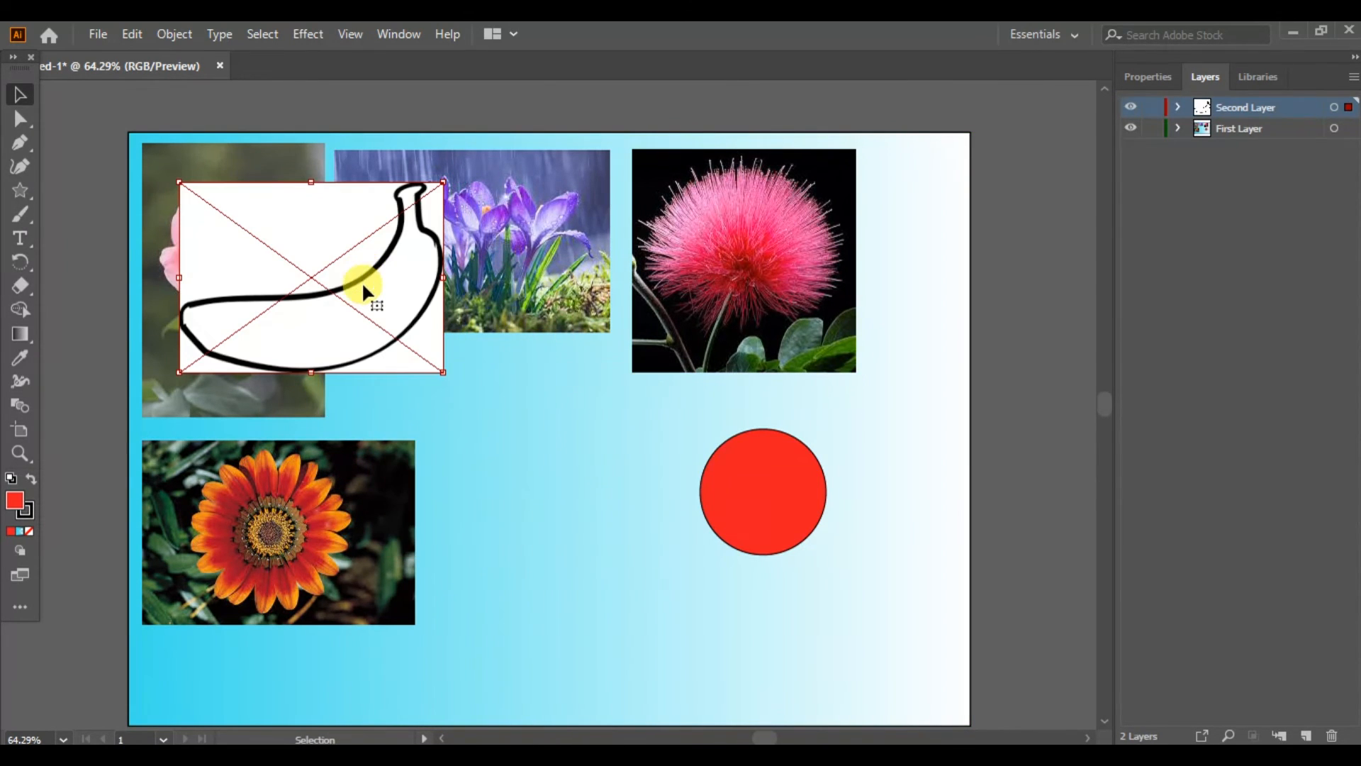
left_click_drag(442, 373, 311, 305)
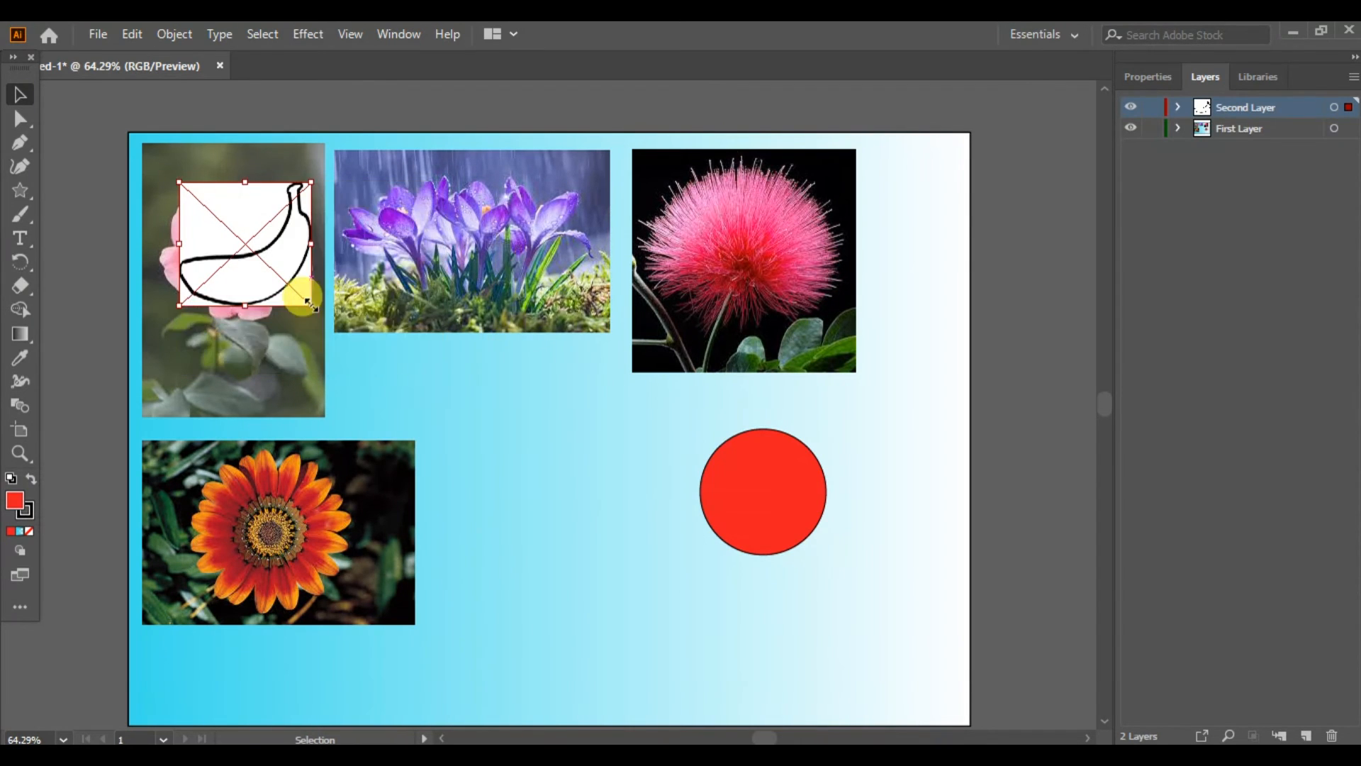
Step: Place the box-outline image, move it onto the purple crocus photo and scale it down to fit inside
left_click(99, 34)
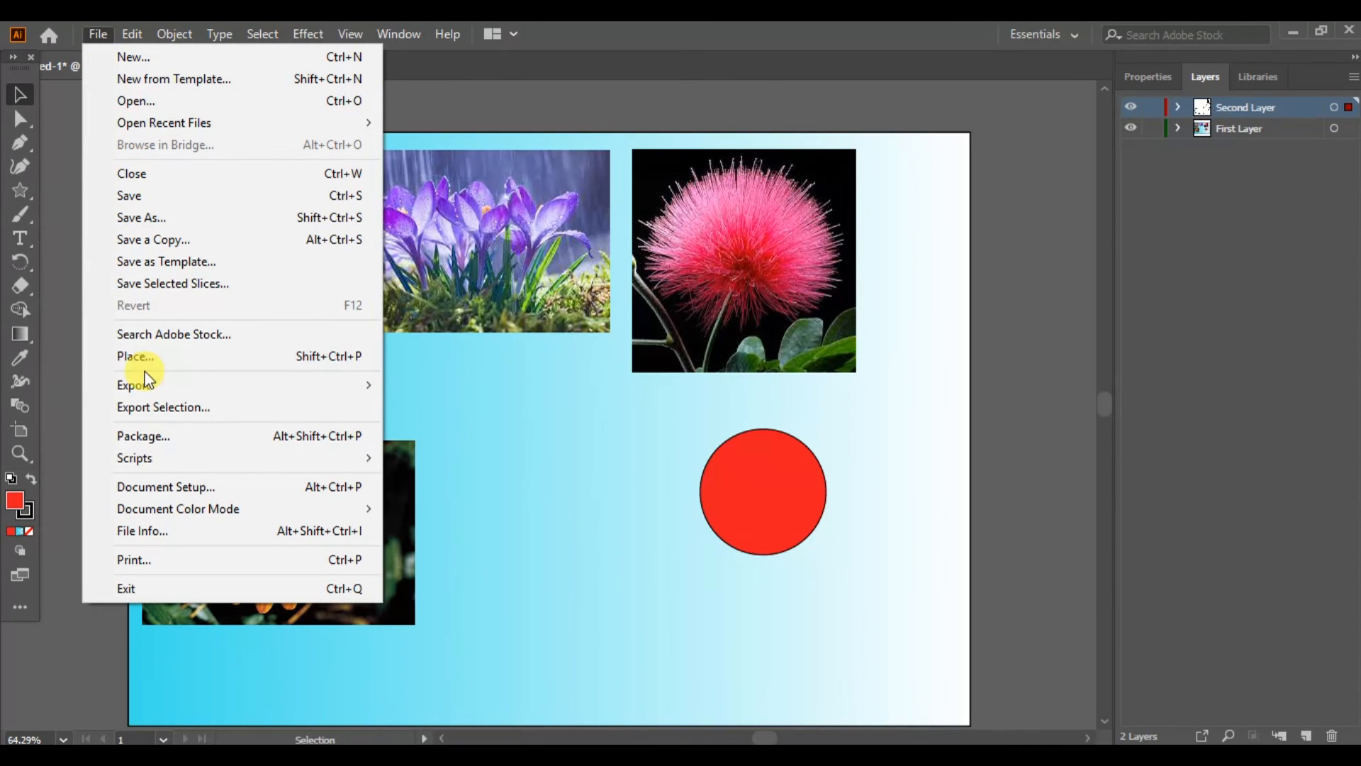
left_click(146, 353)
left_click(453, 174)
left_click(657, 676)
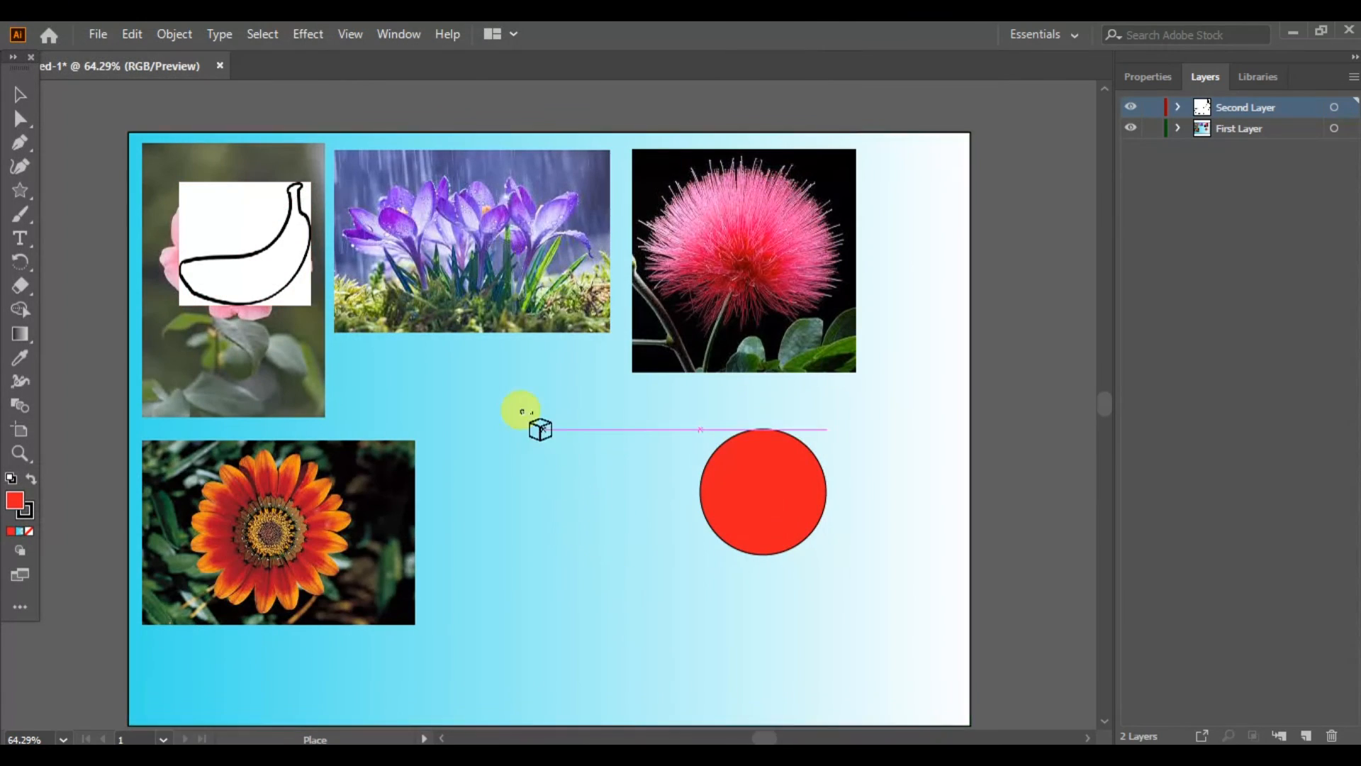
left_click(489, 393)
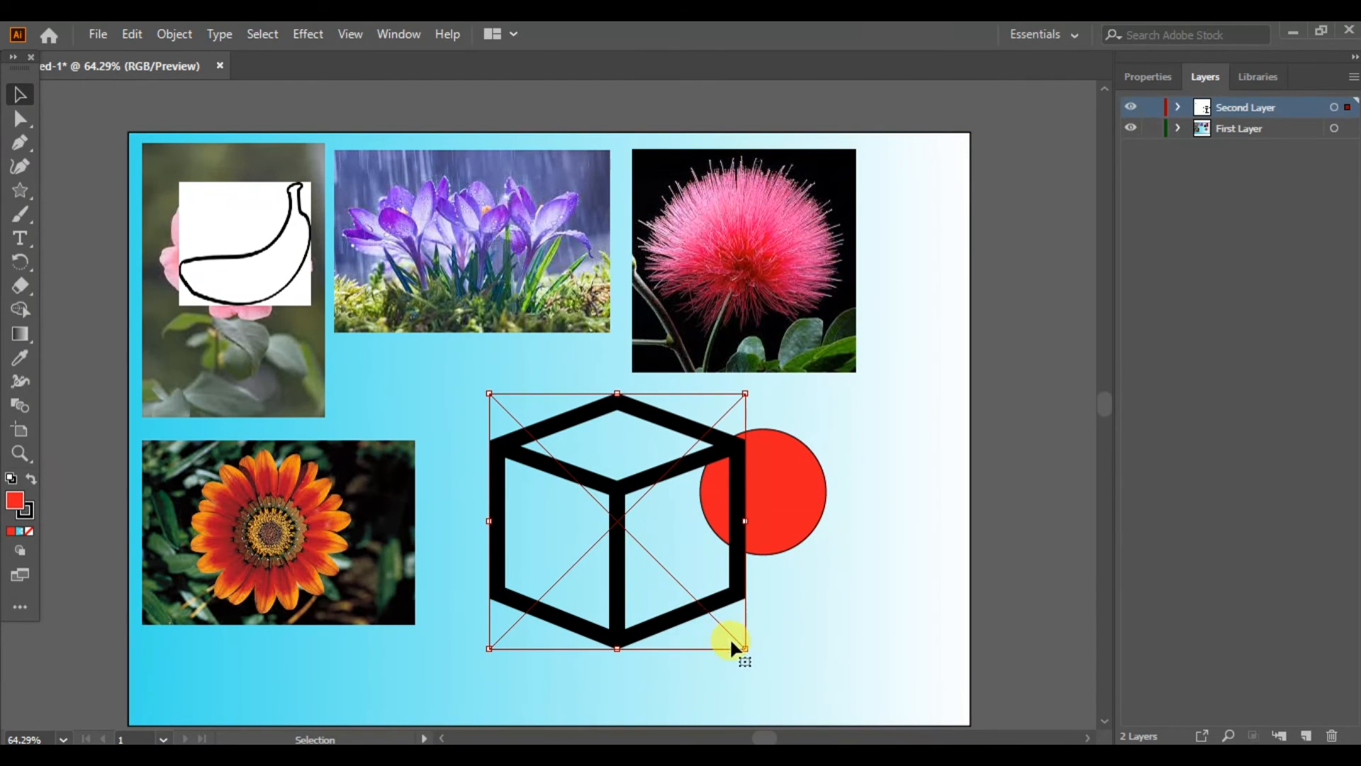
left_click_drag(618, 503, 505, 272)
left_click_drag(632, 416, 523, 310)
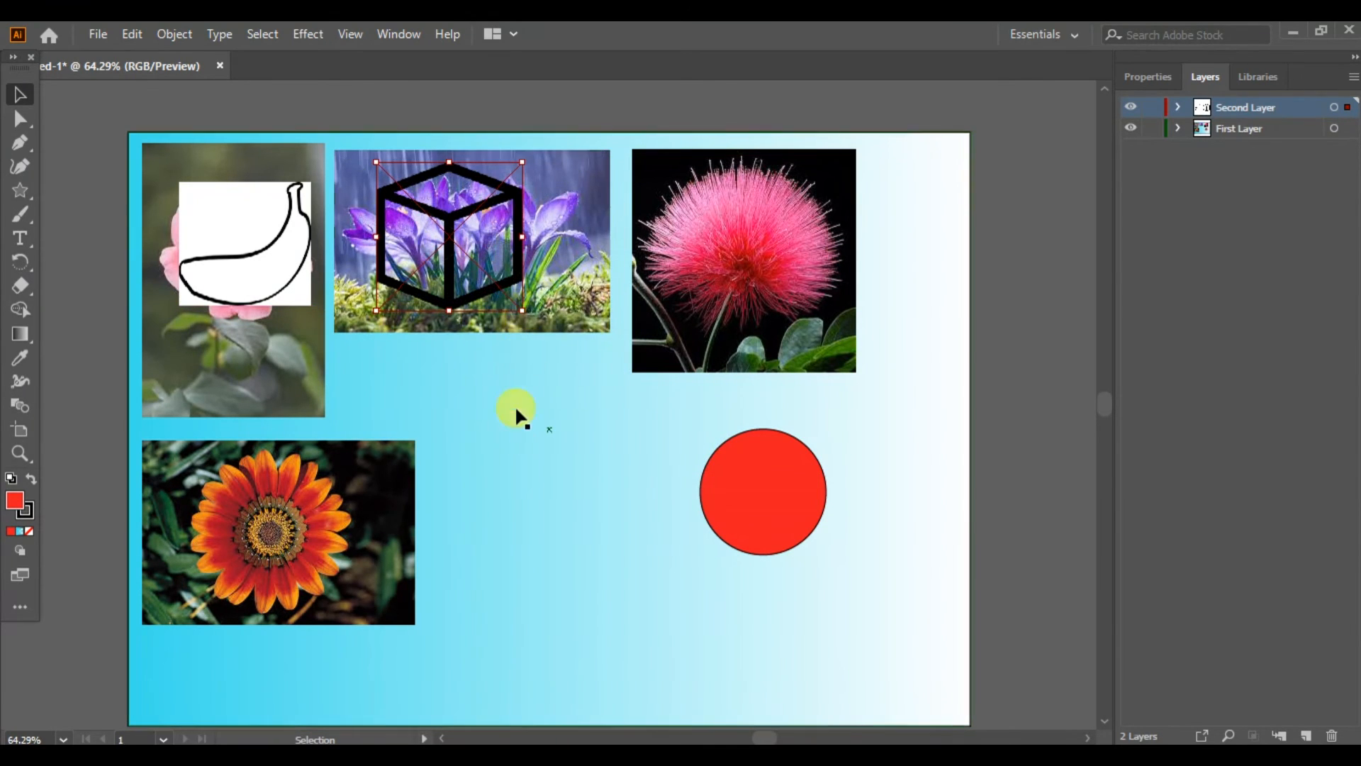
Step: Place the heart image, move it over the pink powder-puff flower photo and reduce its size to fit inside
left_click(102, 31)
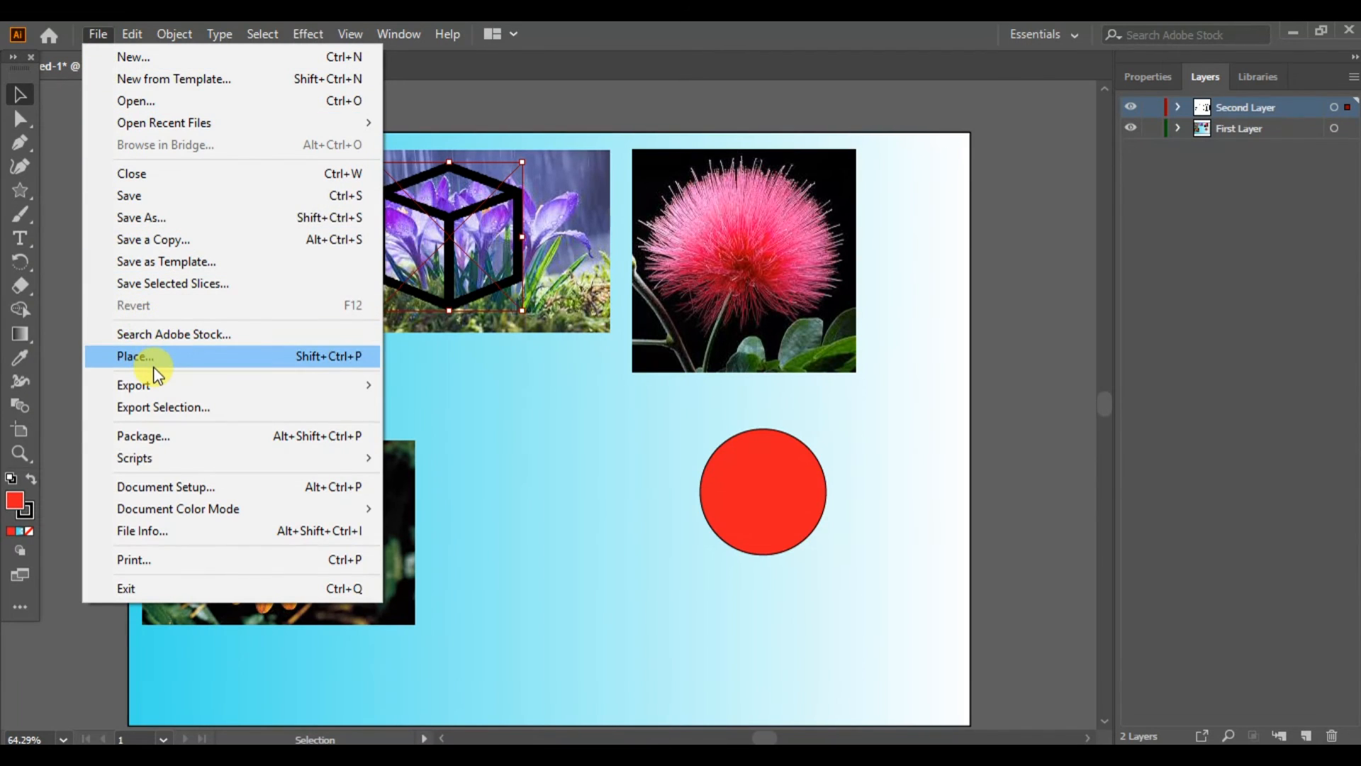
left_click(156, 369)
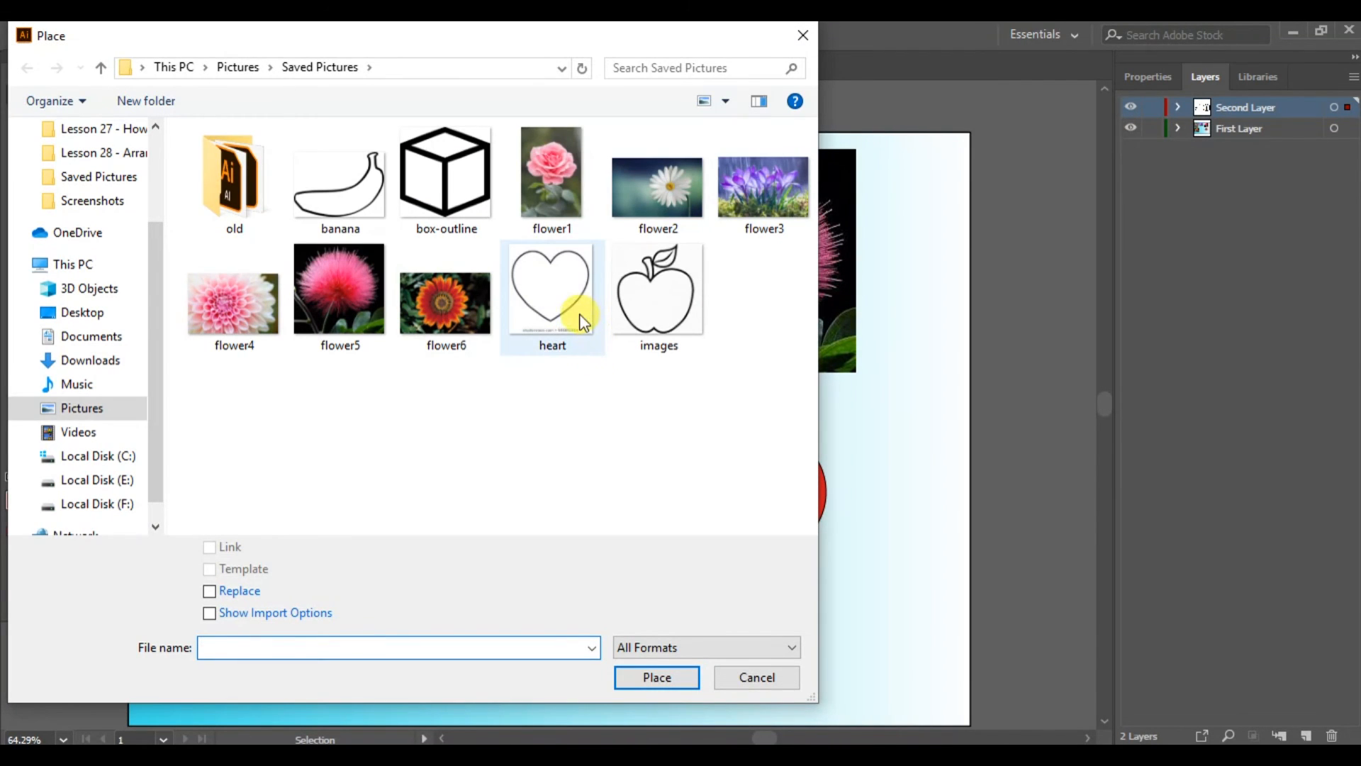
left_click(583, 323)
left_click(666, 677)
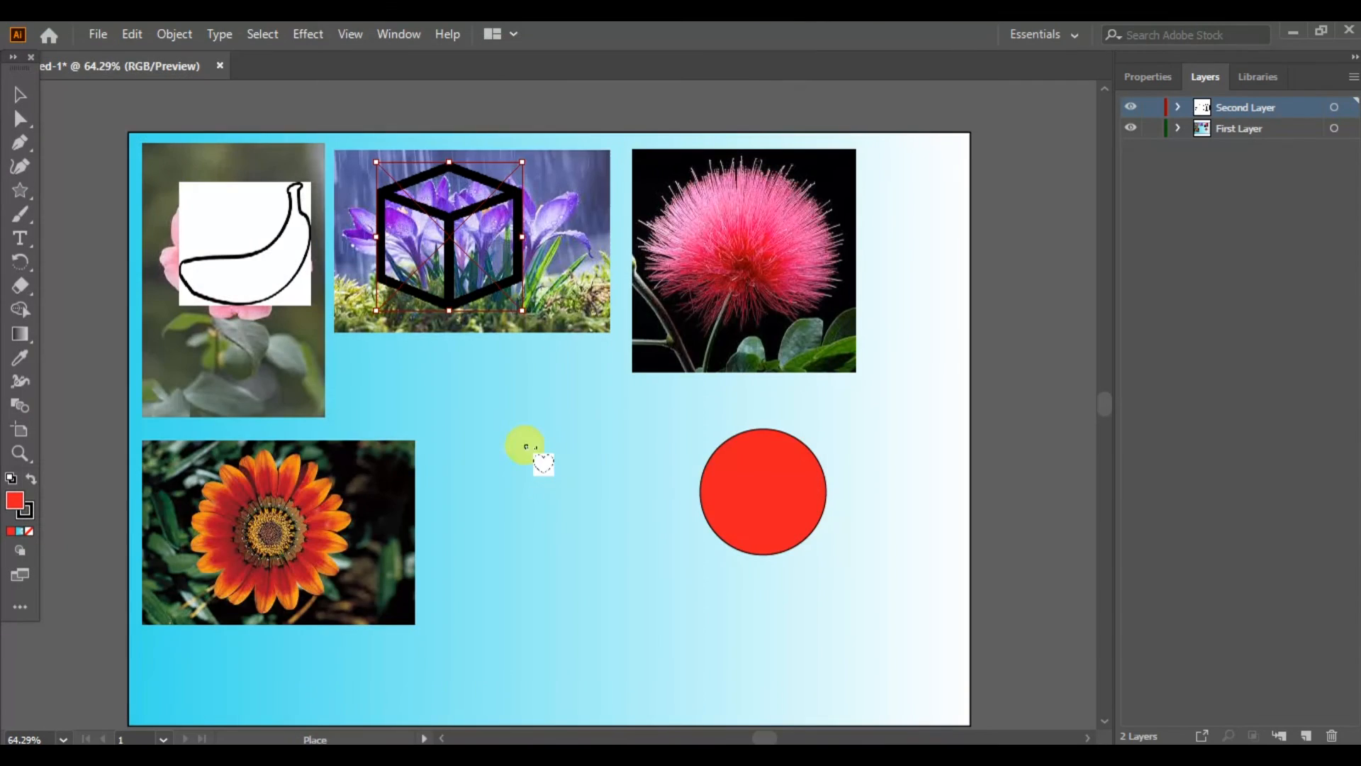
left_click(503, 404)
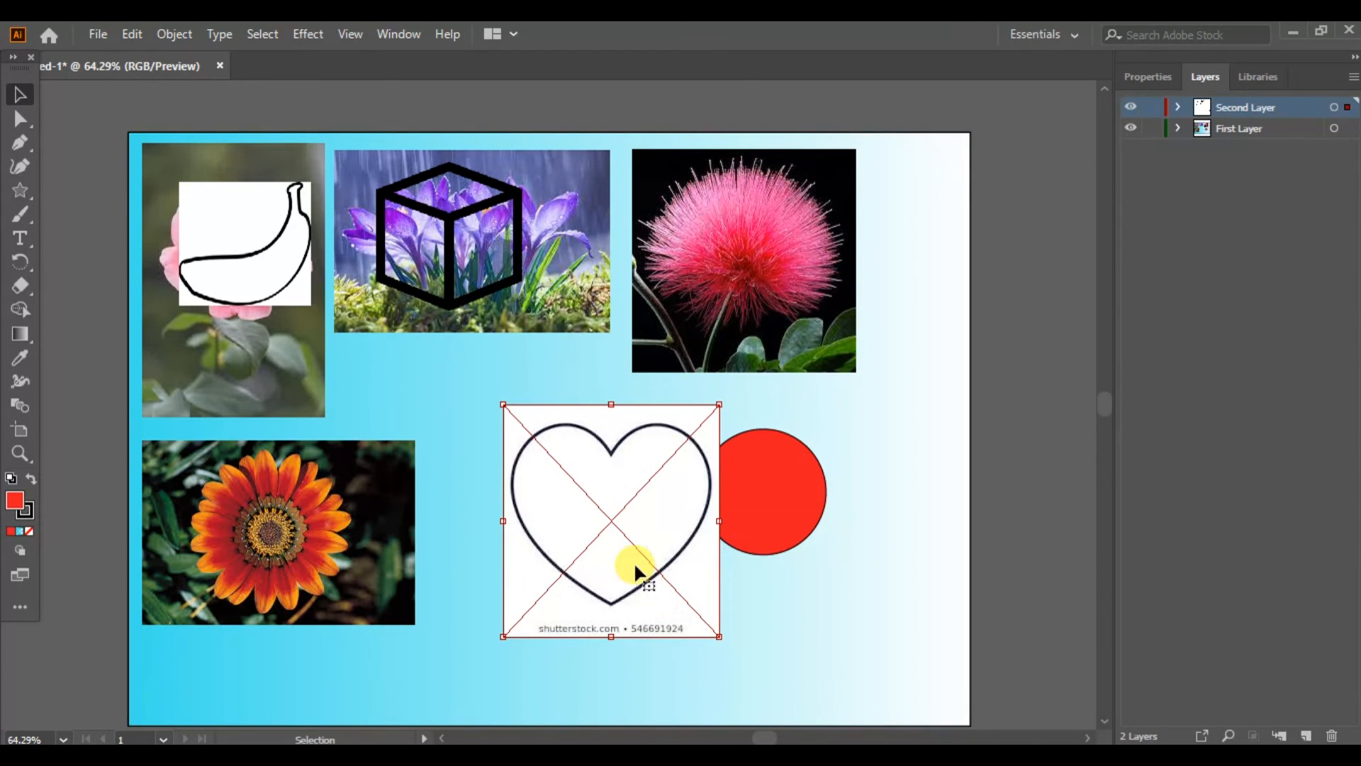
left_click_drag(624, 529, 788, 314)
left_click_drag(880, 413, 796, 319)
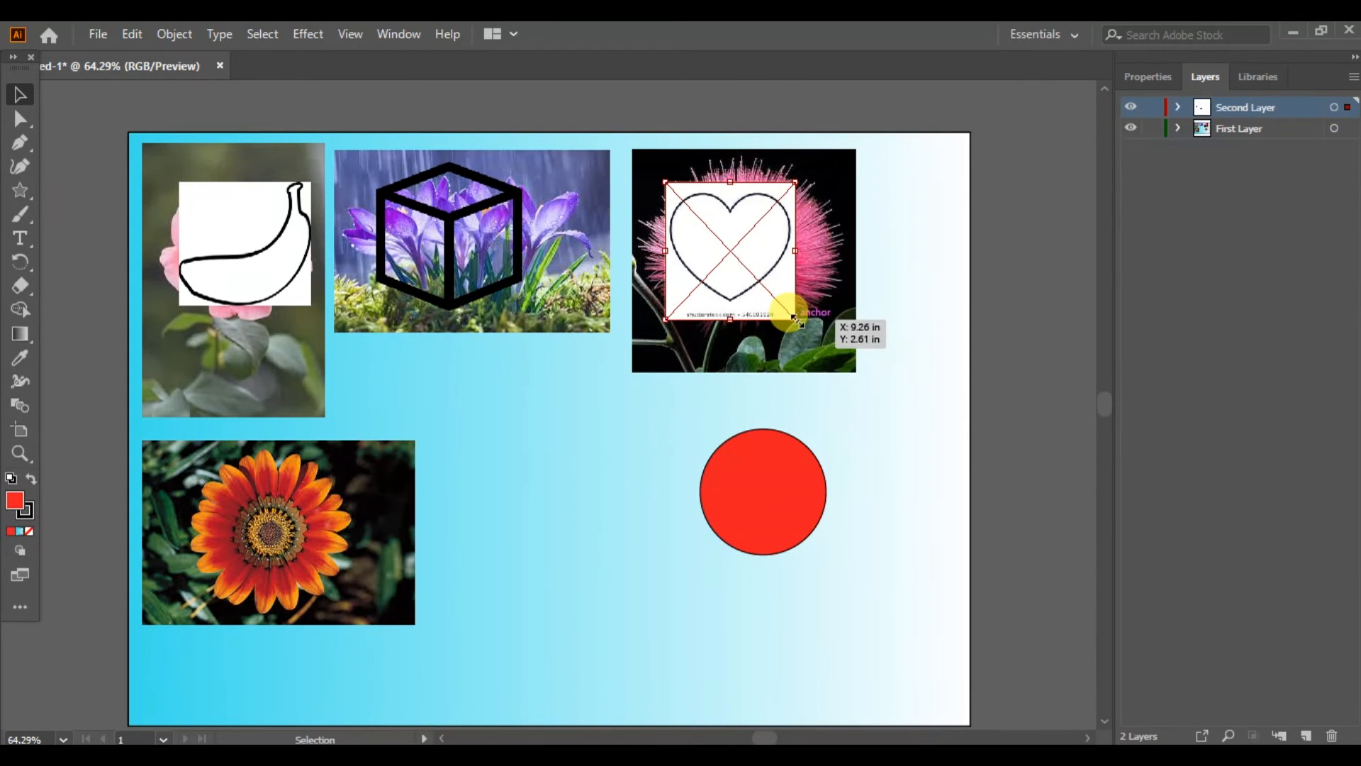
Step: Place the apple picture from the file named images, scale it down and move it over the orange flower photo
left_click(104, 34)
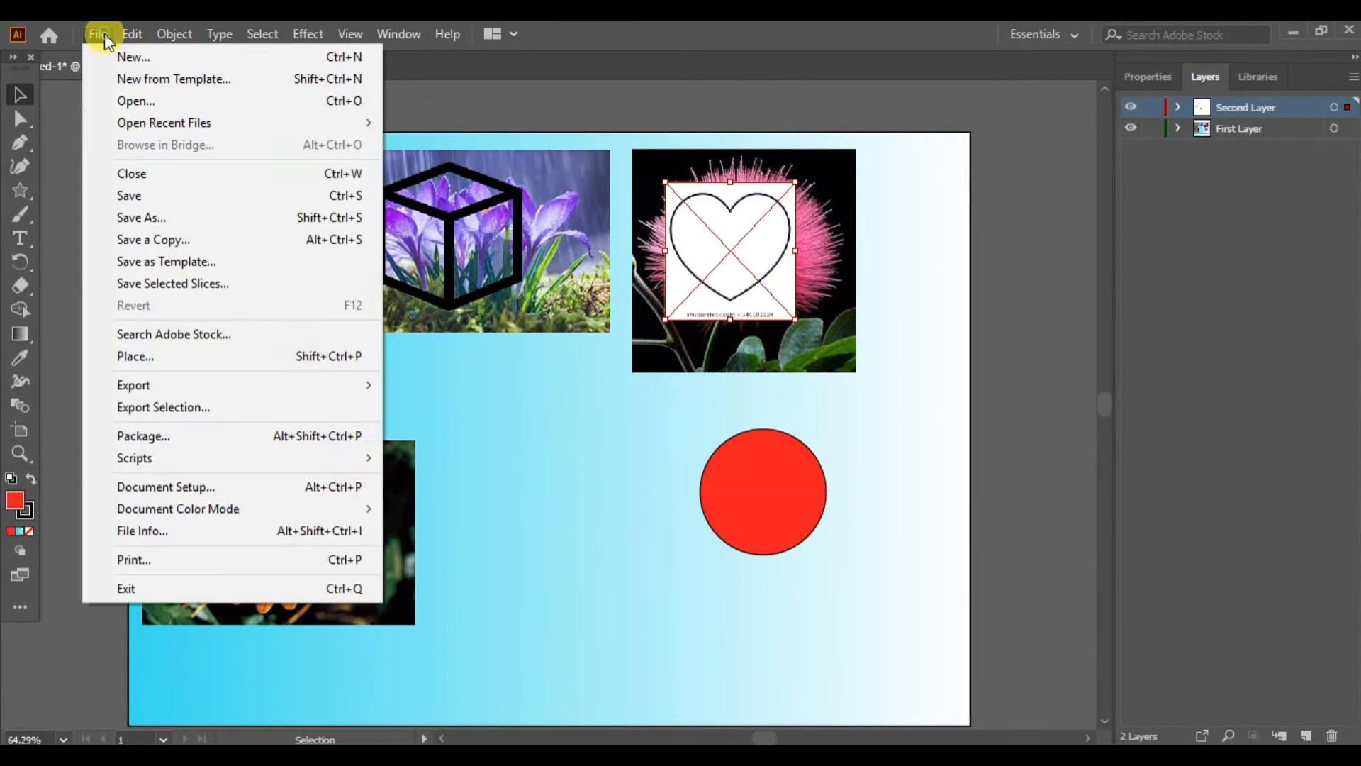
left_click(187, 356)
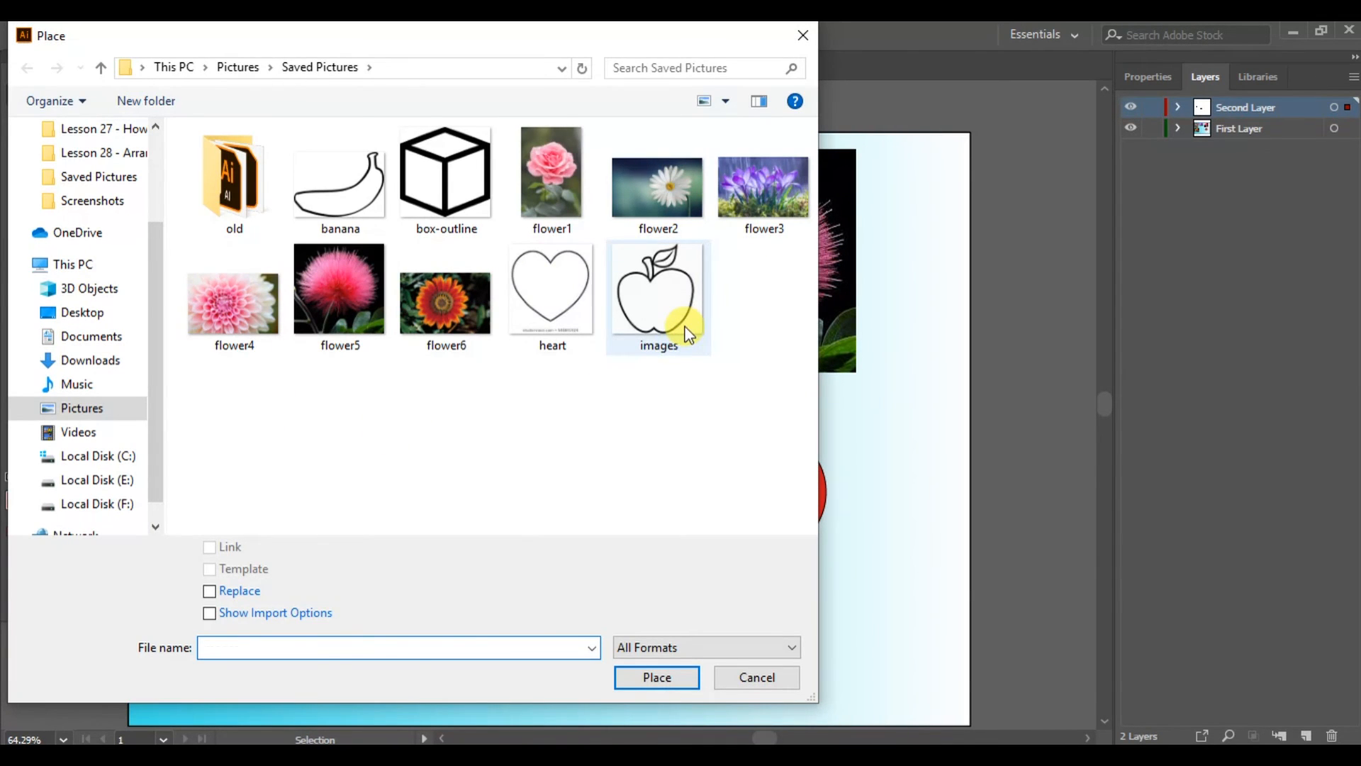
left_click(687, 333)
left_click(669, 679)
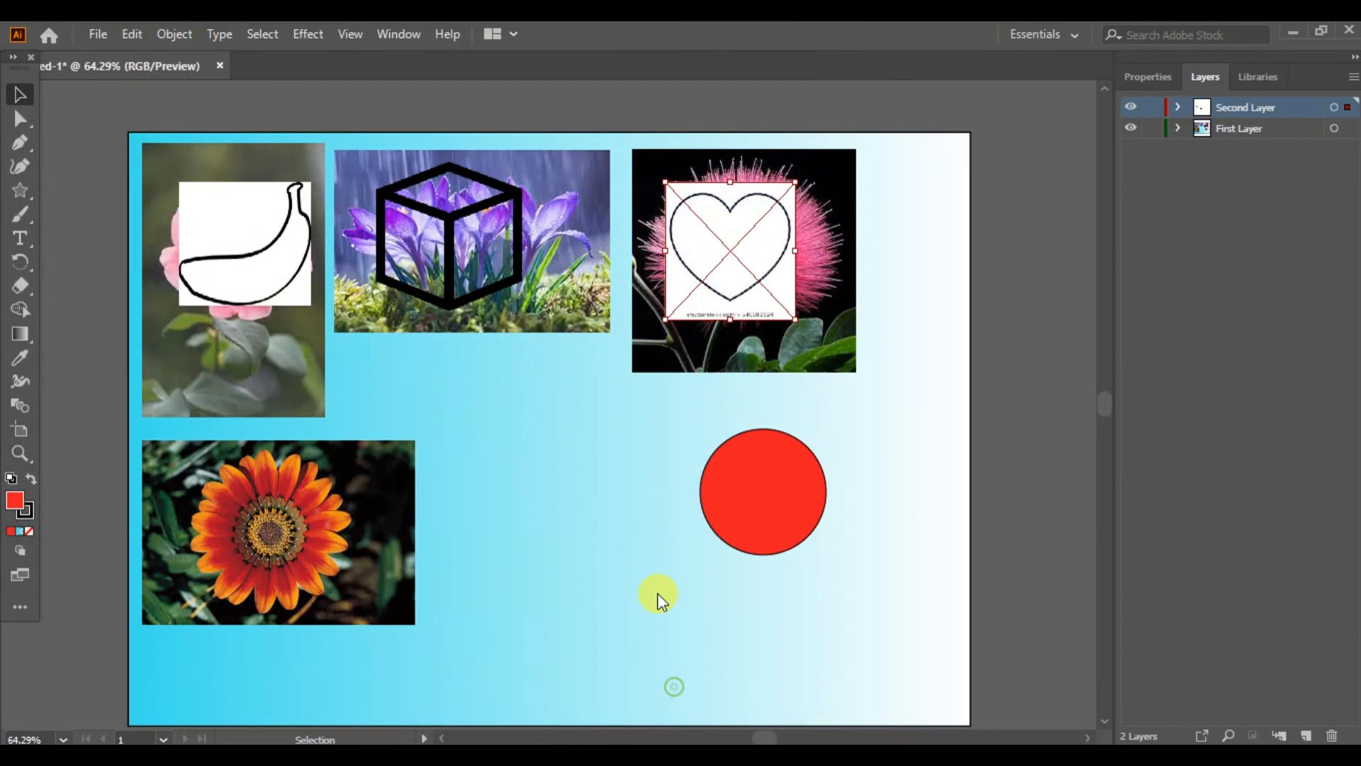
left_click(514, 411)
left_click_drag(729, 628, 665, 571)
left_click_drag(608, 505, 289, 539)
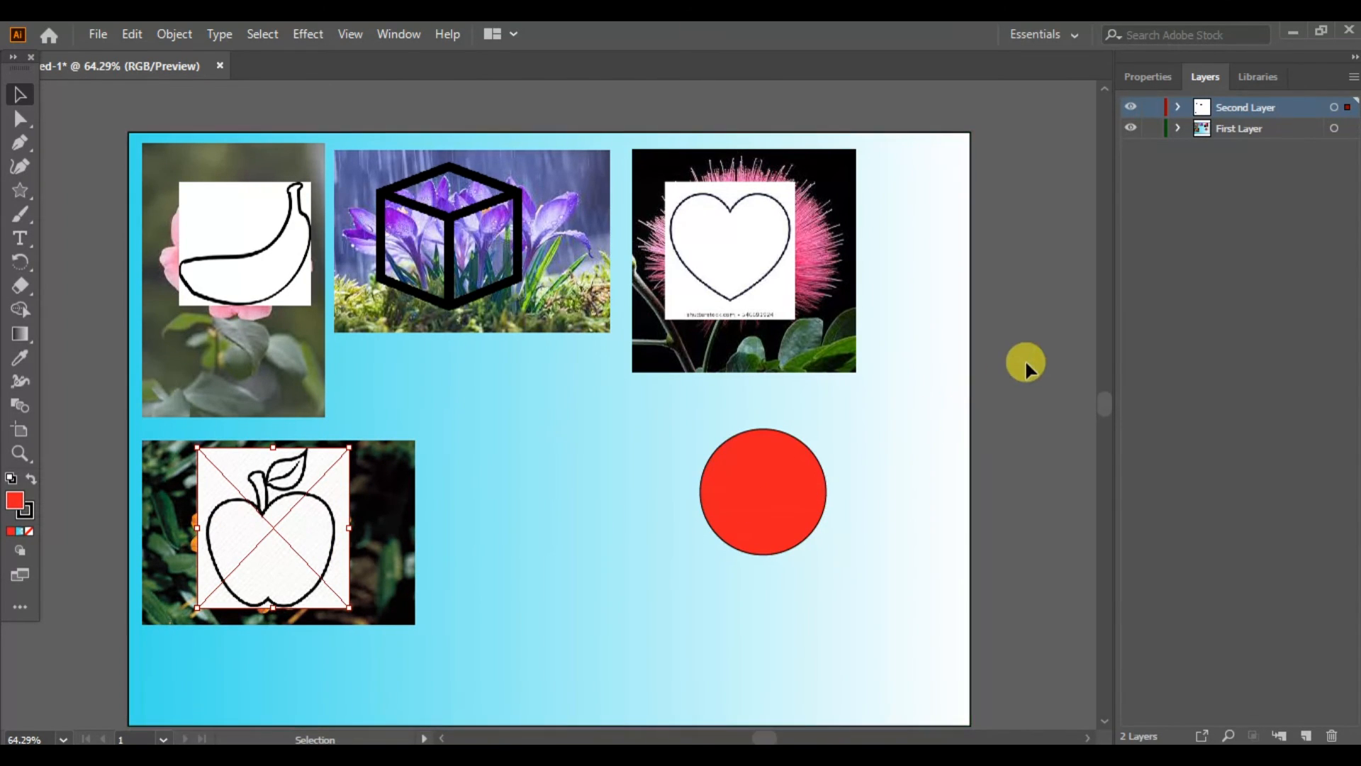
Step: Expand Second Layer and toggle the visibility of the apple, heart, box and banana one by one, leaving all four shown
left_click(1178, 108)
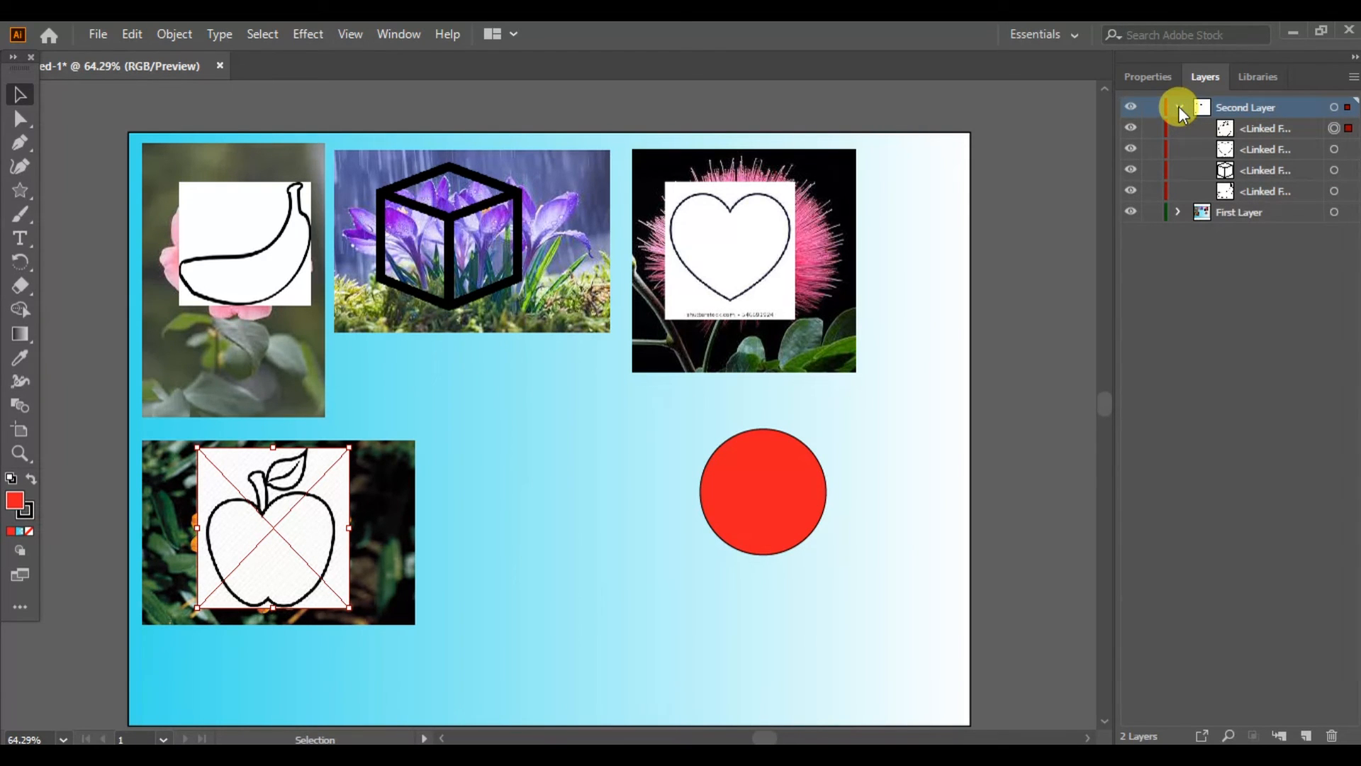
left_click(1131, 128)
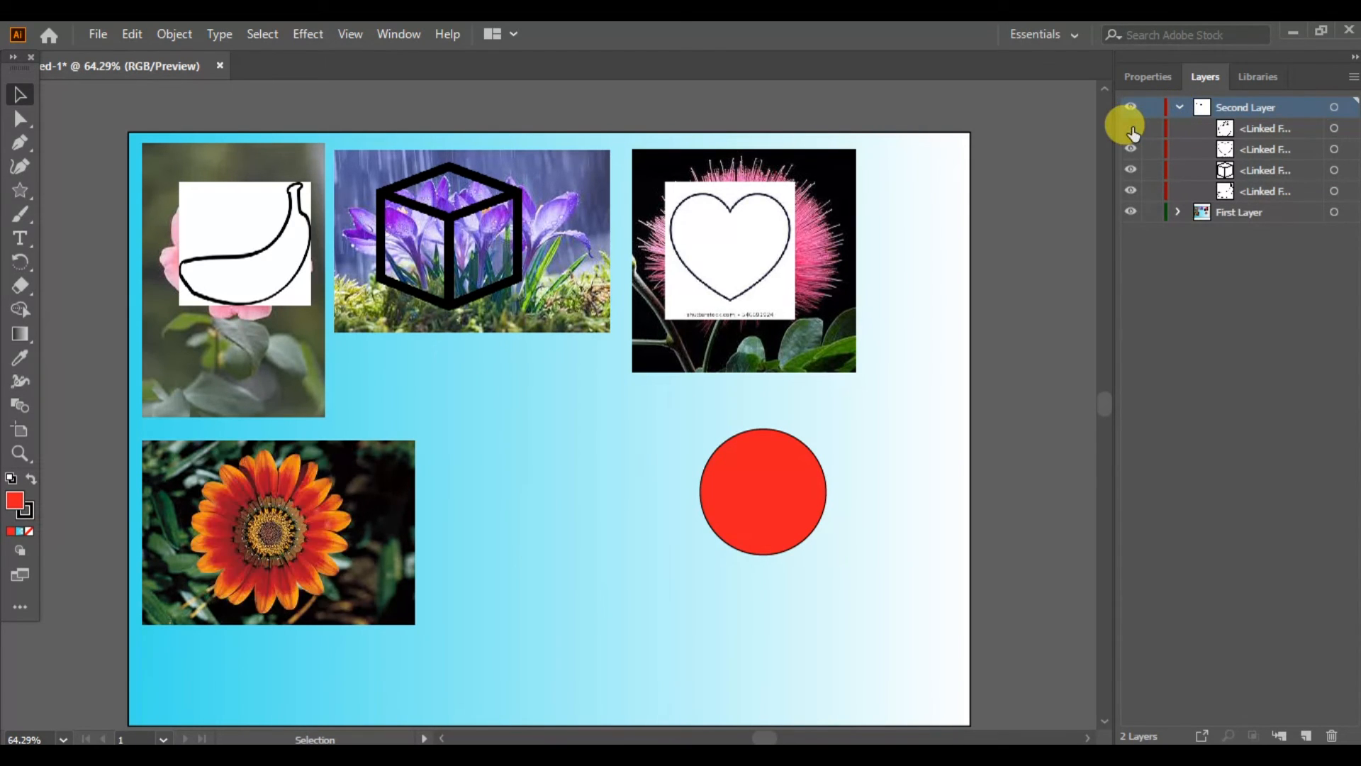
left_click(1130, 129)
left_click(1131, 148)
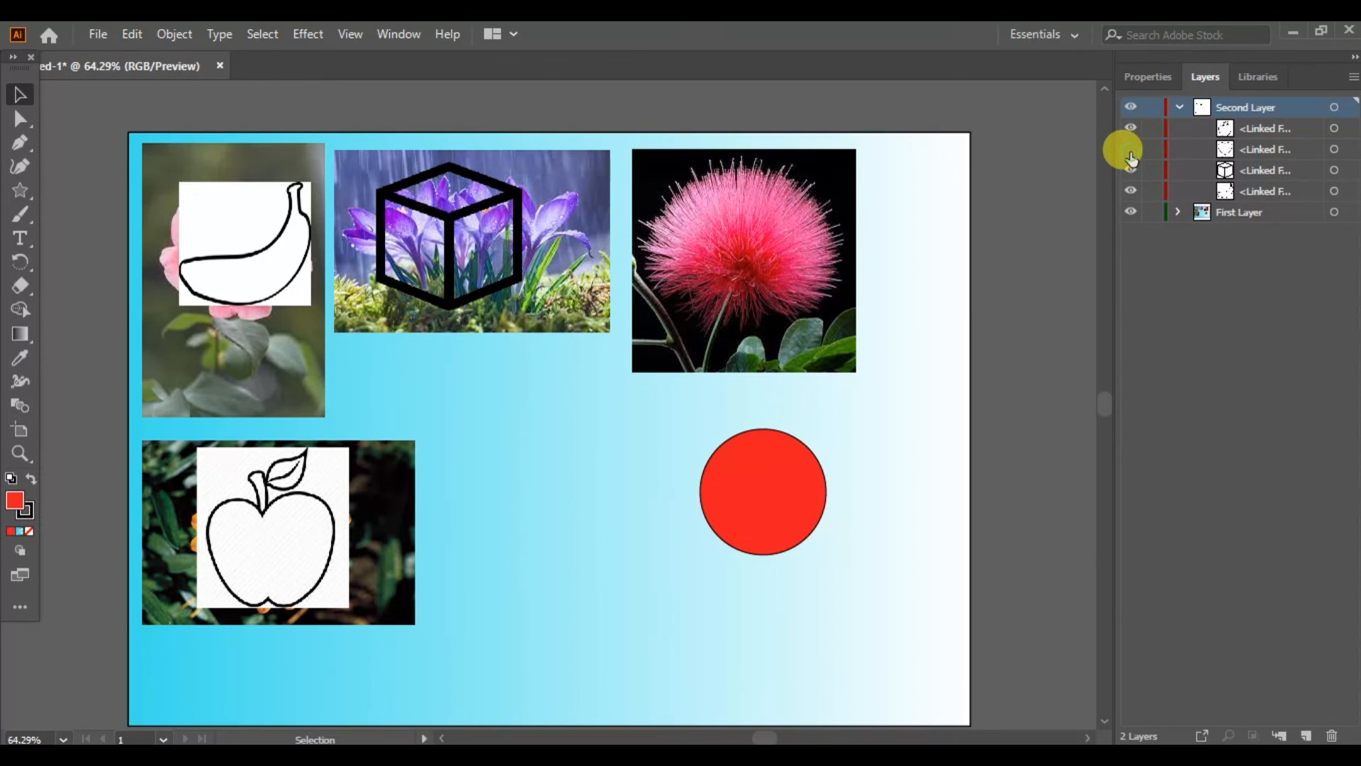
left_click(1130, 149)
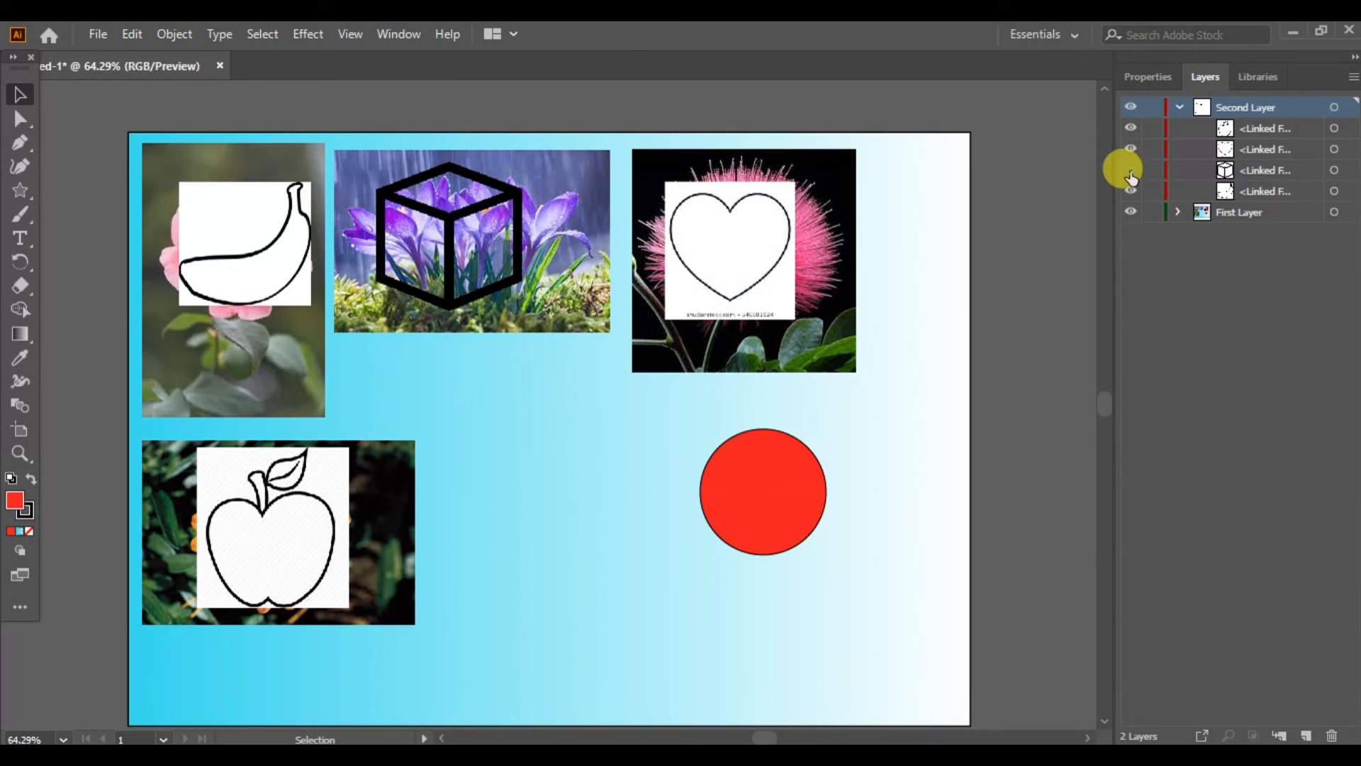
left_click(1130, 170)
left_click(1131, 170)
left_click(1130, 192)
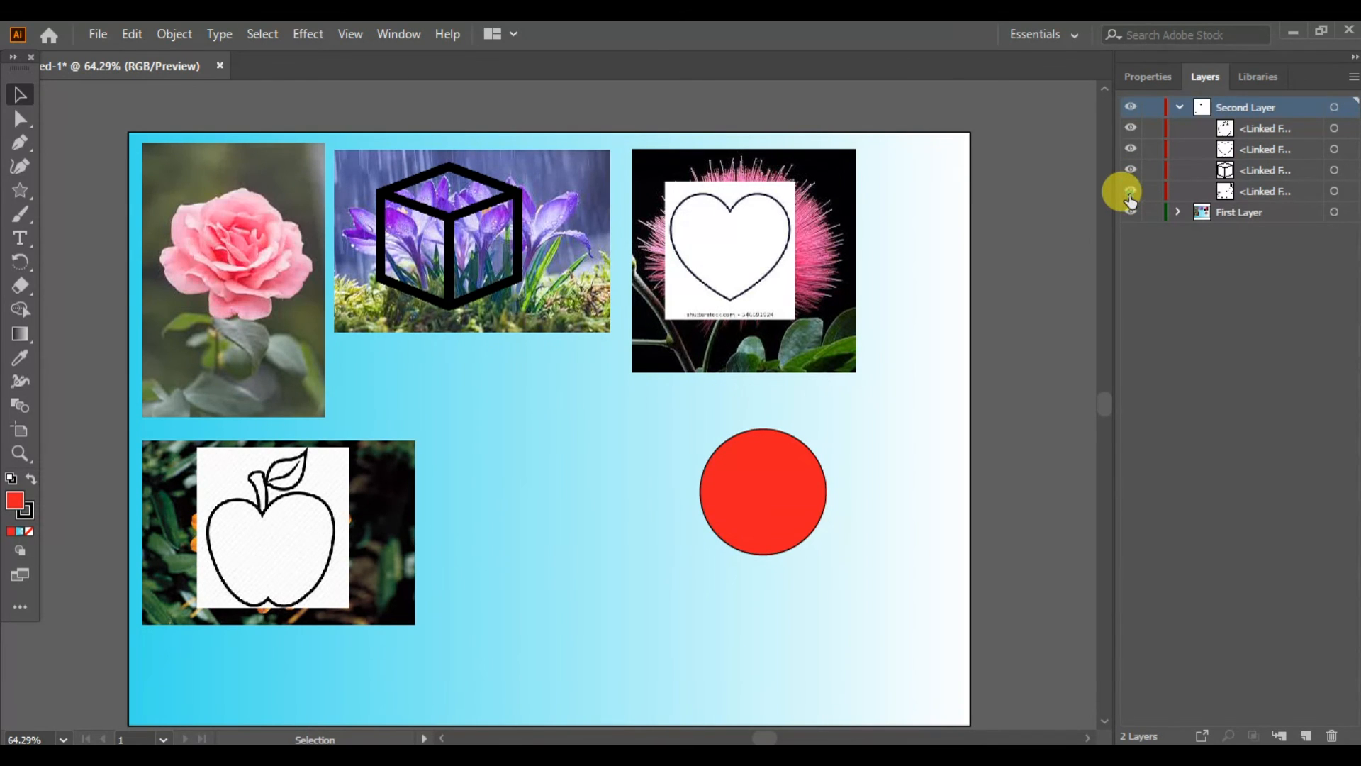
left_click(1131, 191)
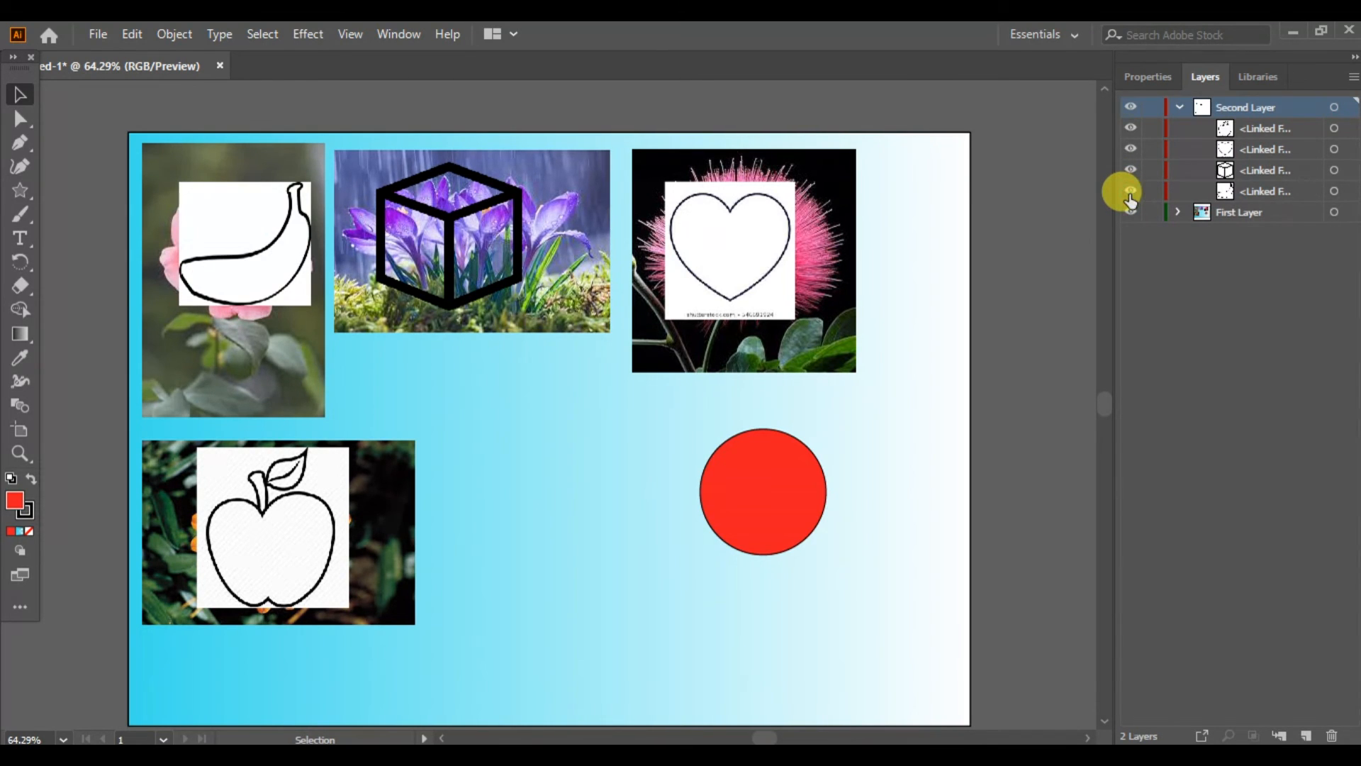
left_click(1131, 129)
left_click(1132, 129)
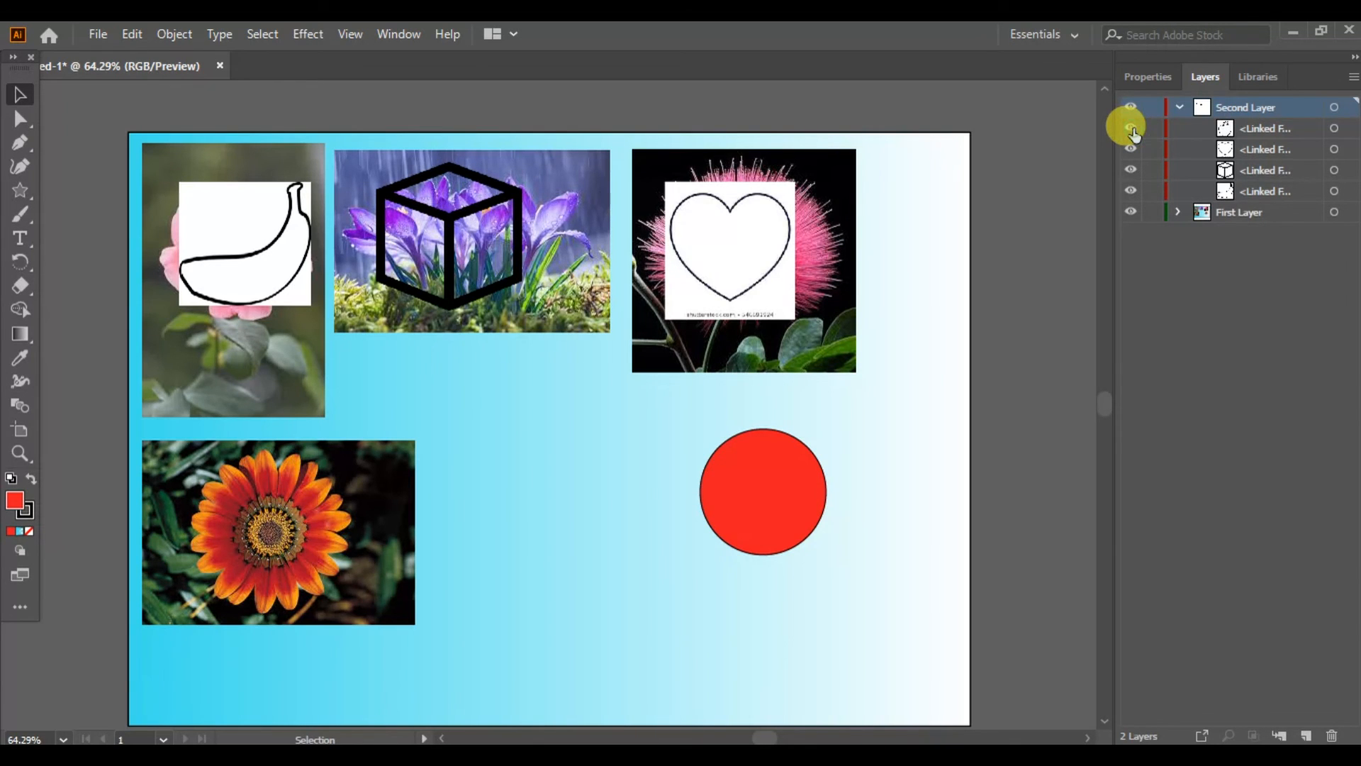
Step: Rename the apple's linked file in Second Layer as Apple
left_click(1244, 131)
double_click(1245, 129)
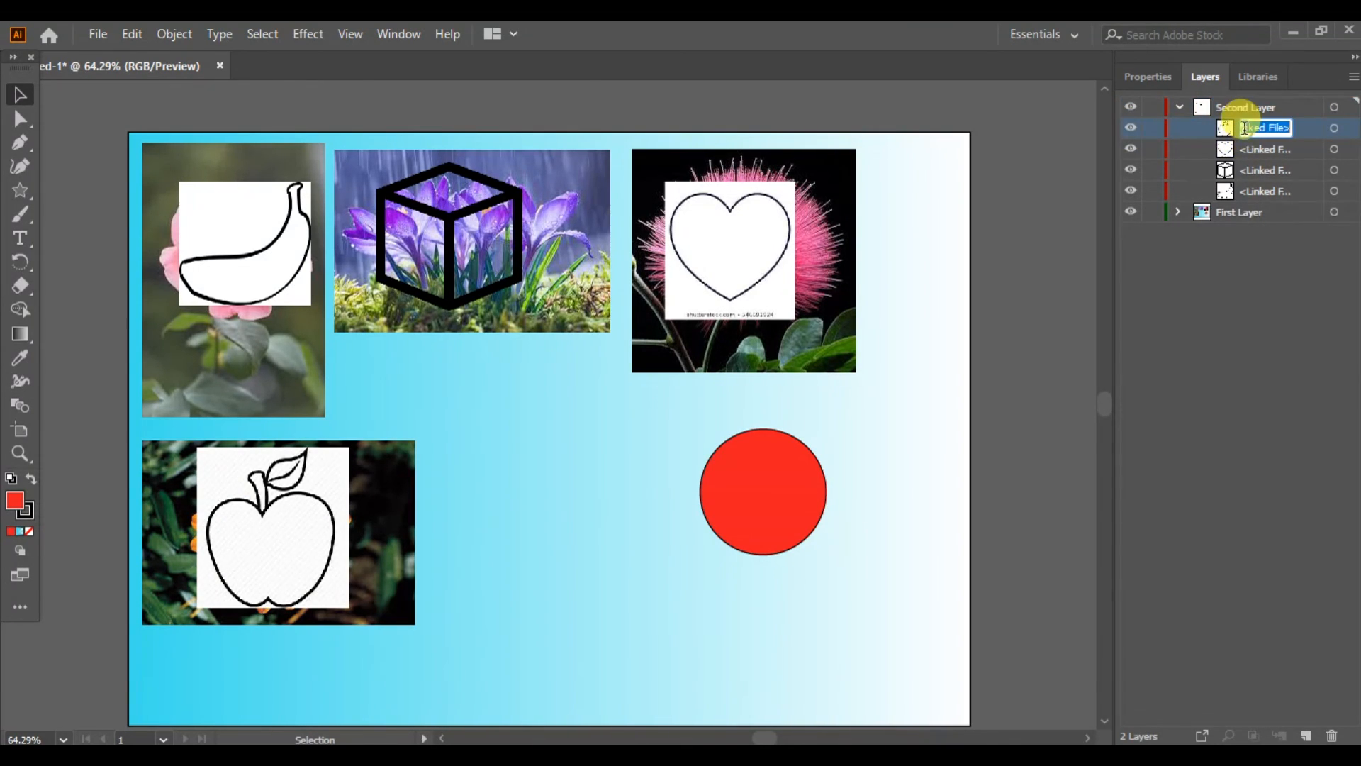
left_click(1227, 131)
double_click(1226, 129)
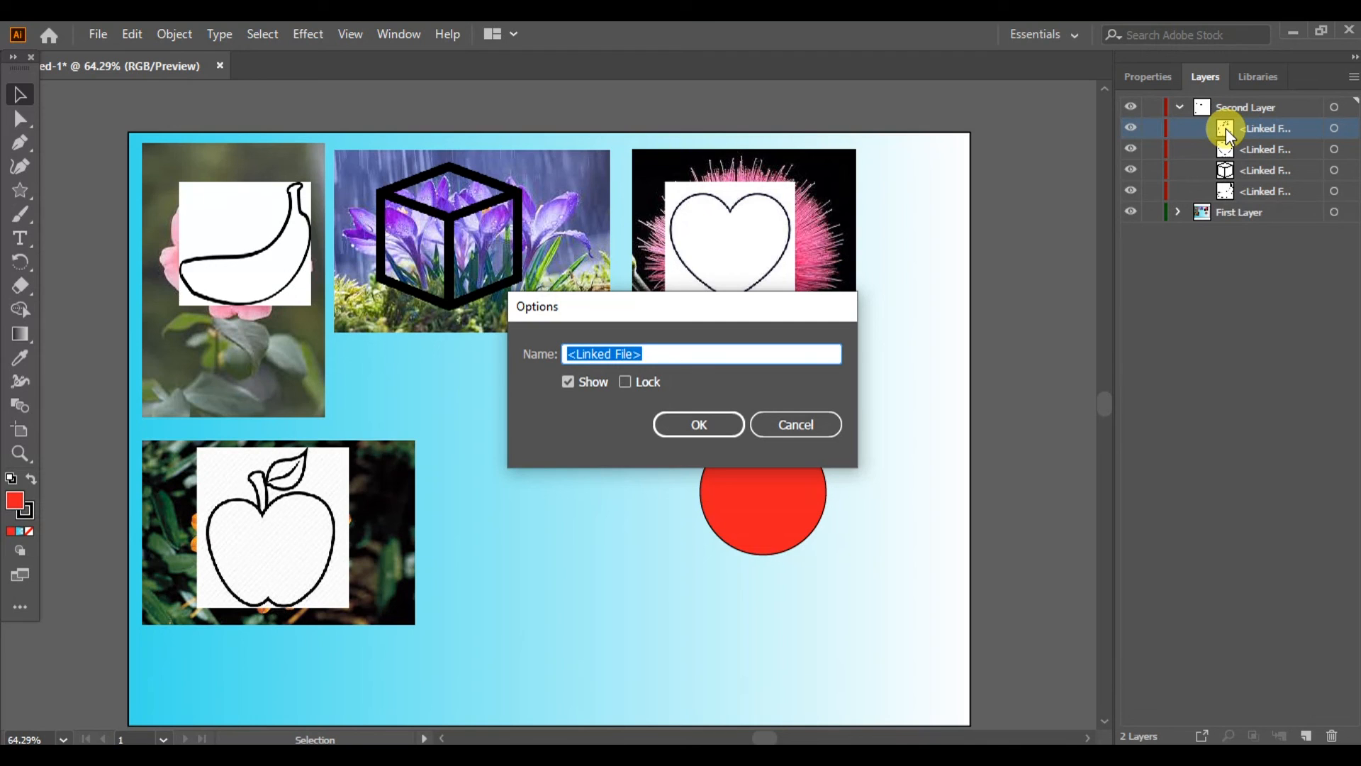
type("Apple")
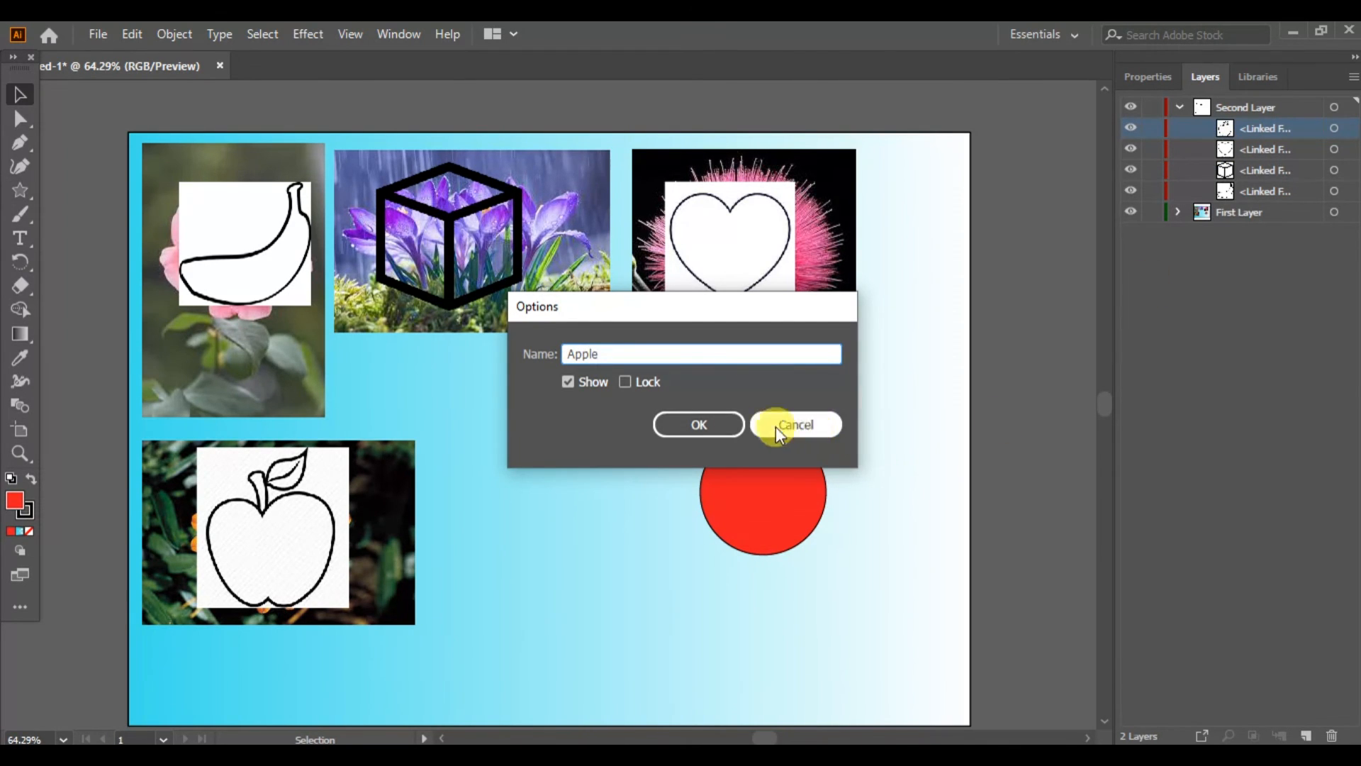
left_click(718, 424)
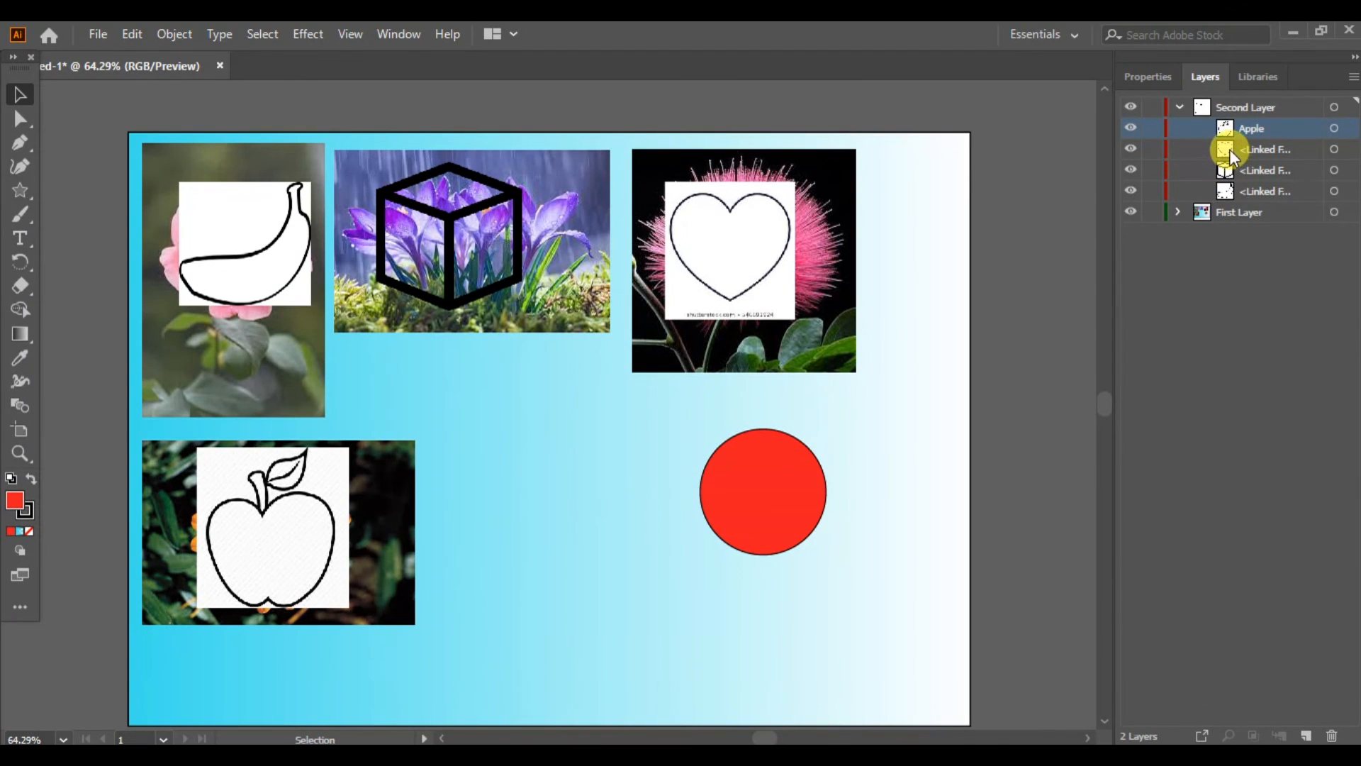
Step: Check which image is the second item in Second Layer by toggling its visibility, and rename that linked file as Heart
left_click(1130, 149)
left_click(1132, 151)
double_click(1228, 146)
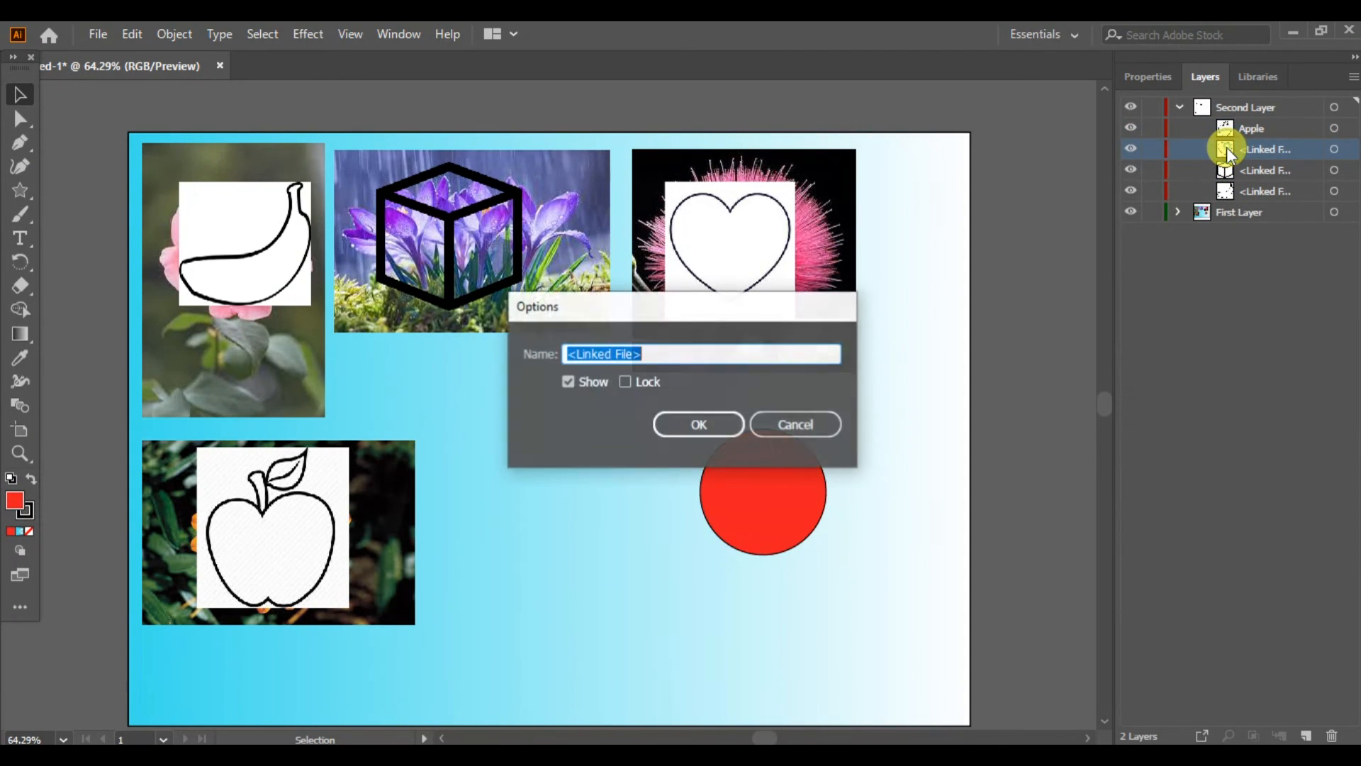
type("Heart")
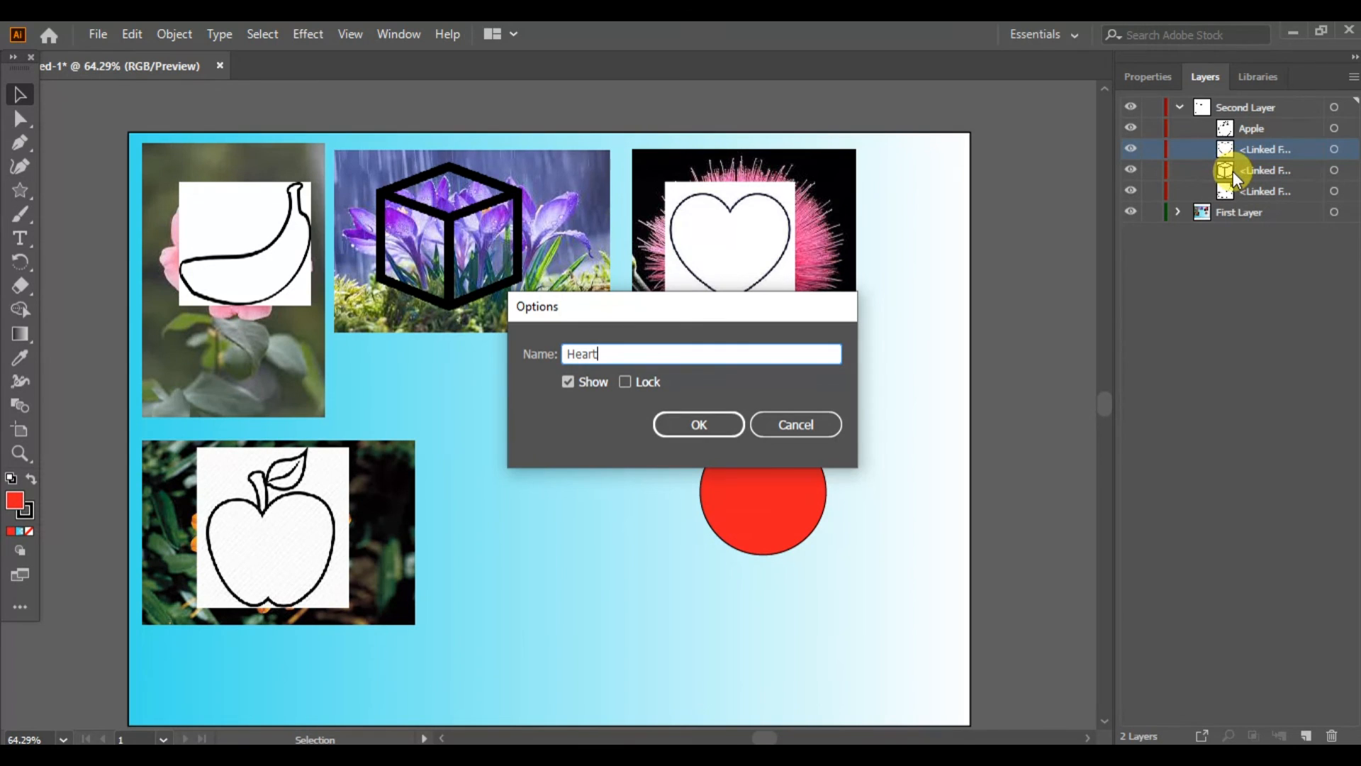
left_click(688, 428)
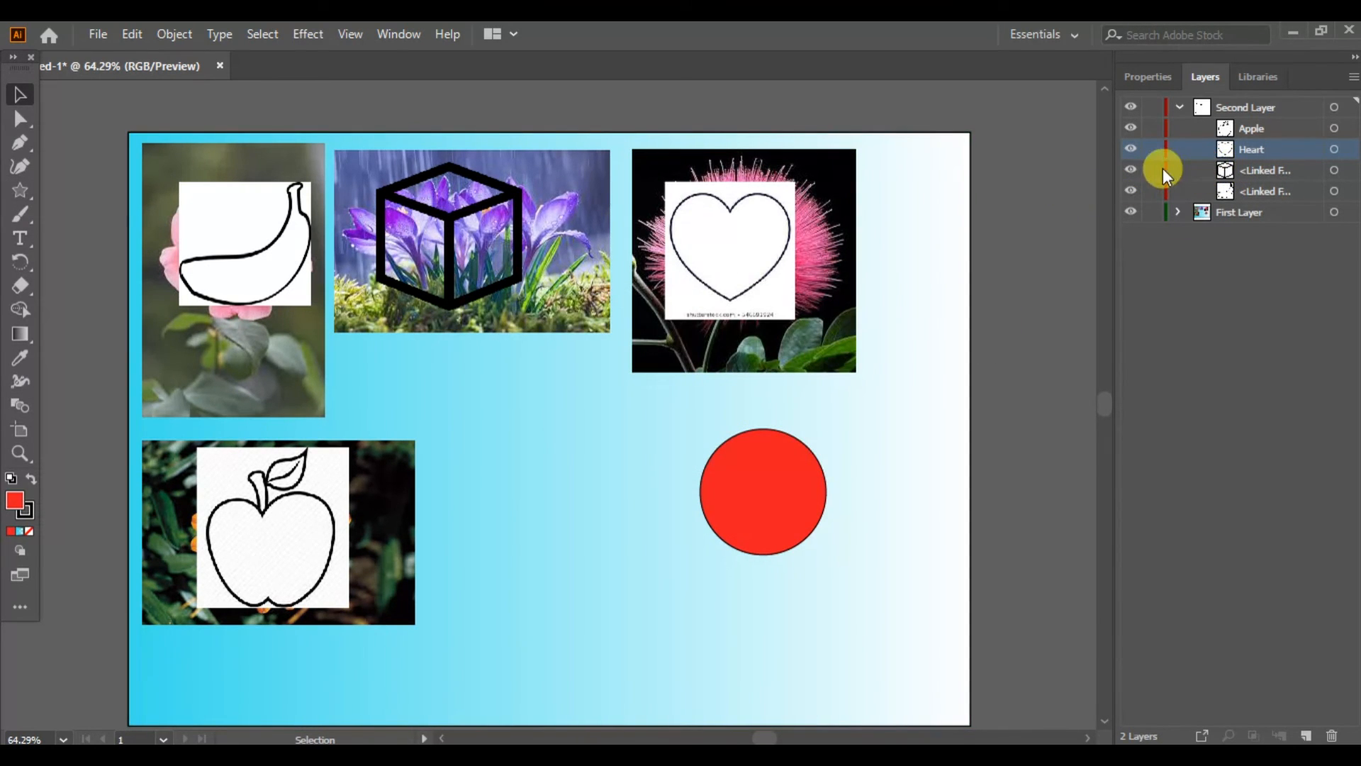
Step: Toggle the visibility of the box's linked file in Second Layer to identify it, and rename it as Box
left_click(1130, 169)
left_click(1130, 170)
left_click(1226, 172)
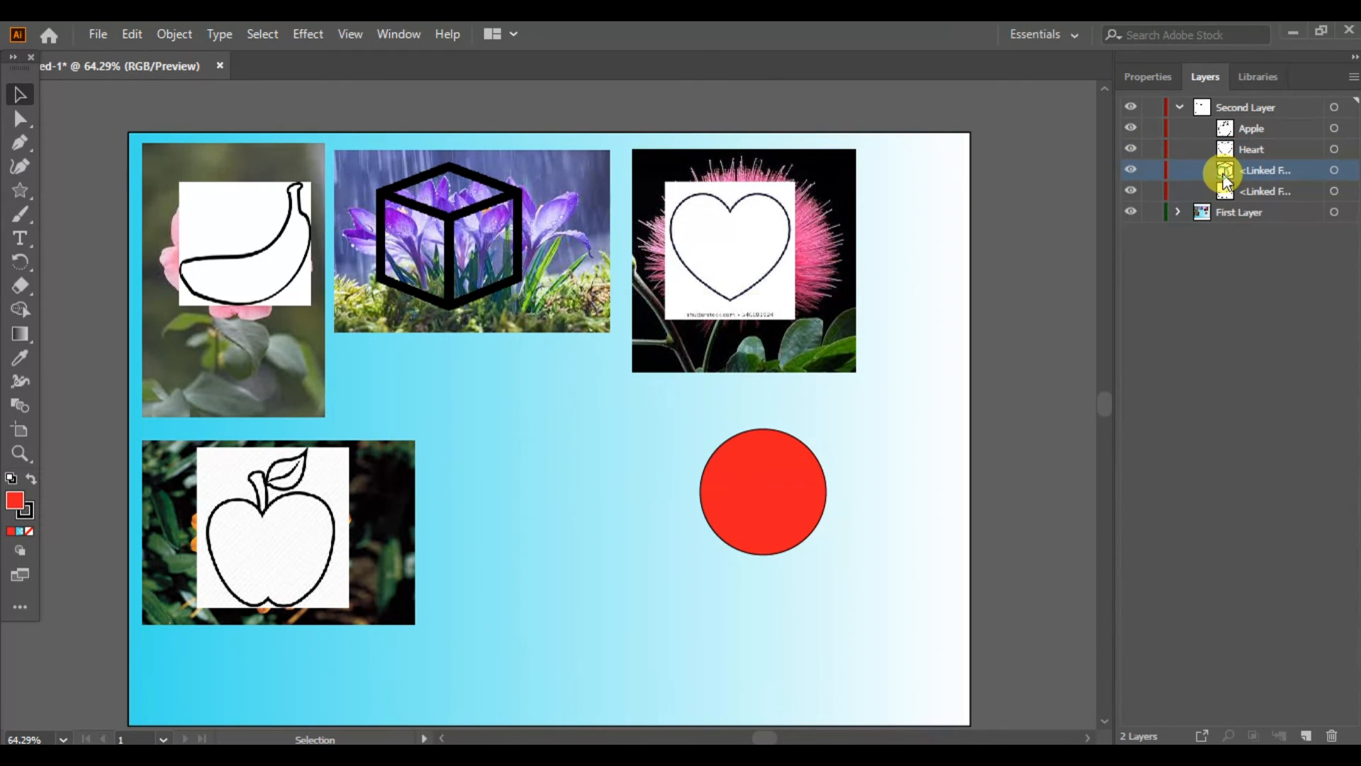
double_click(1226, 173)
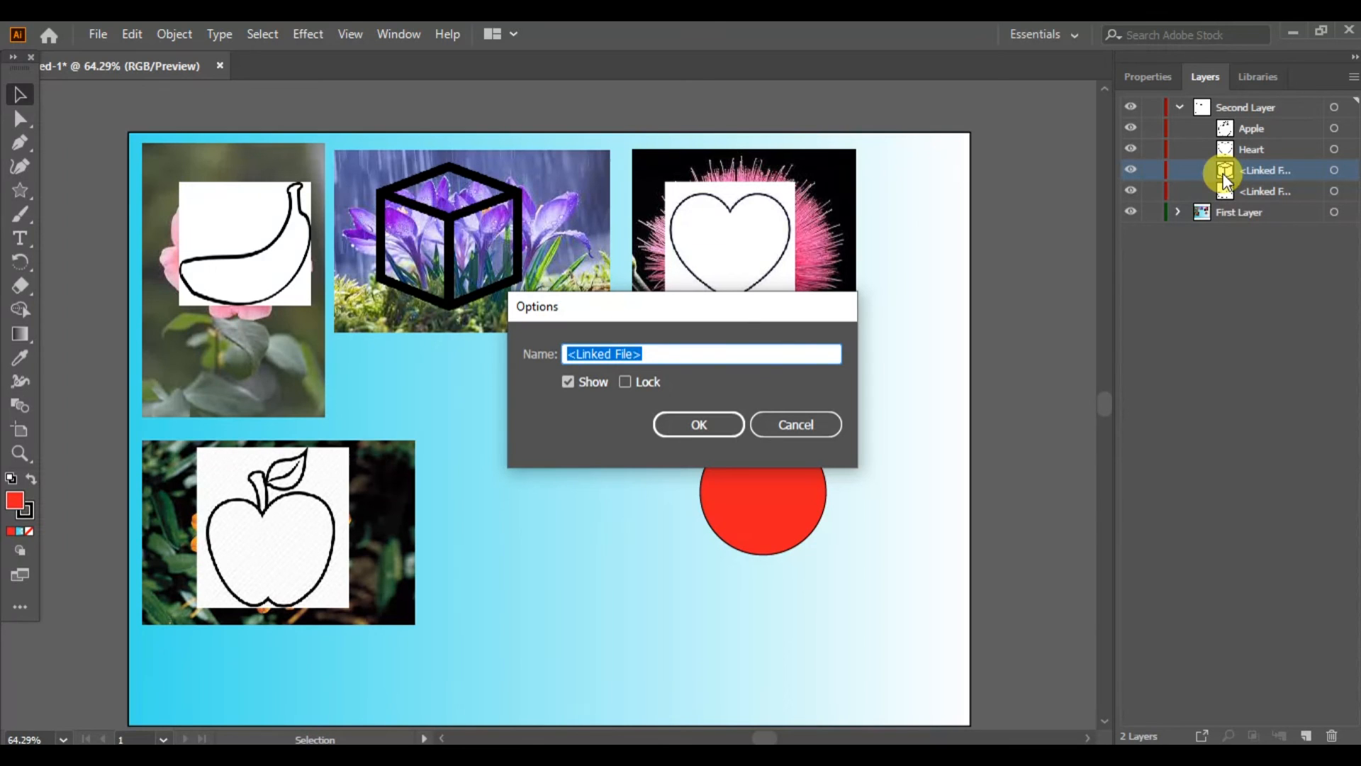
type("Box")
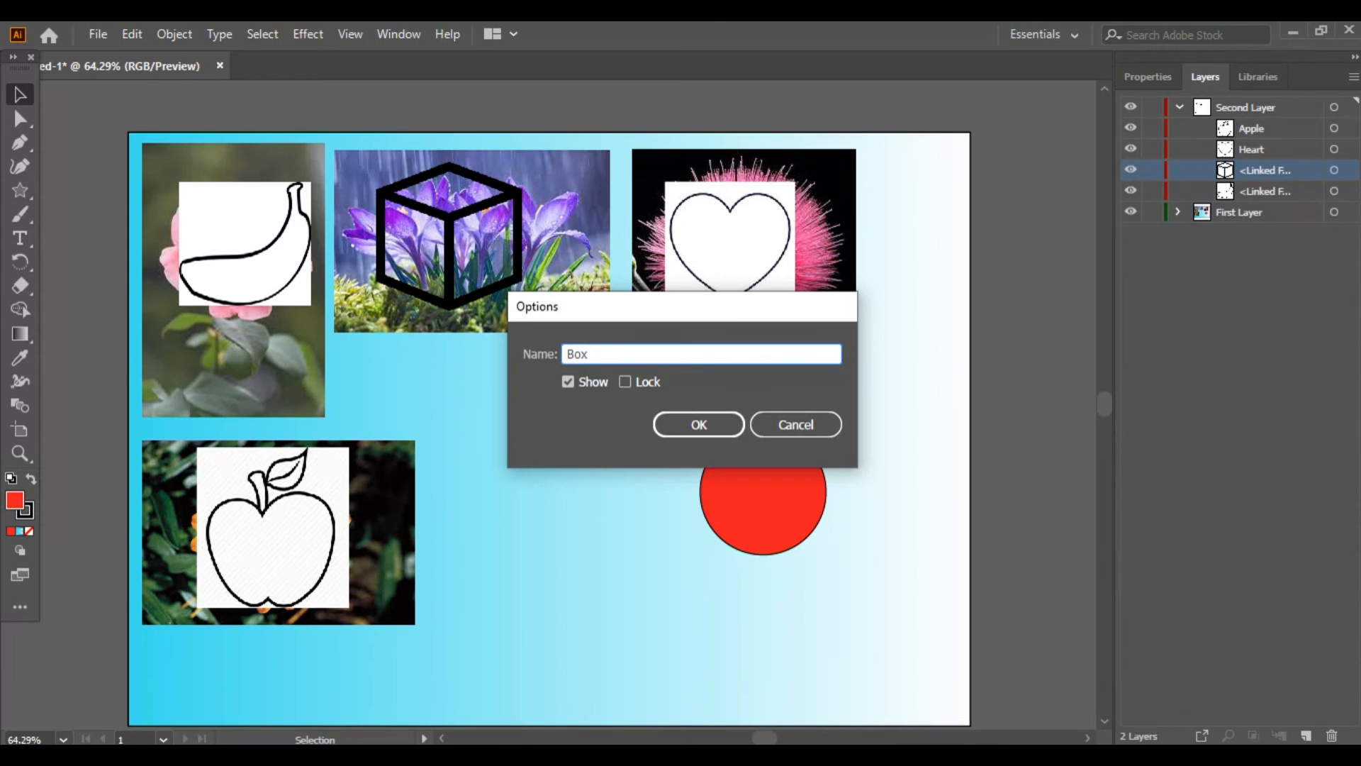
left_click(699, 424)
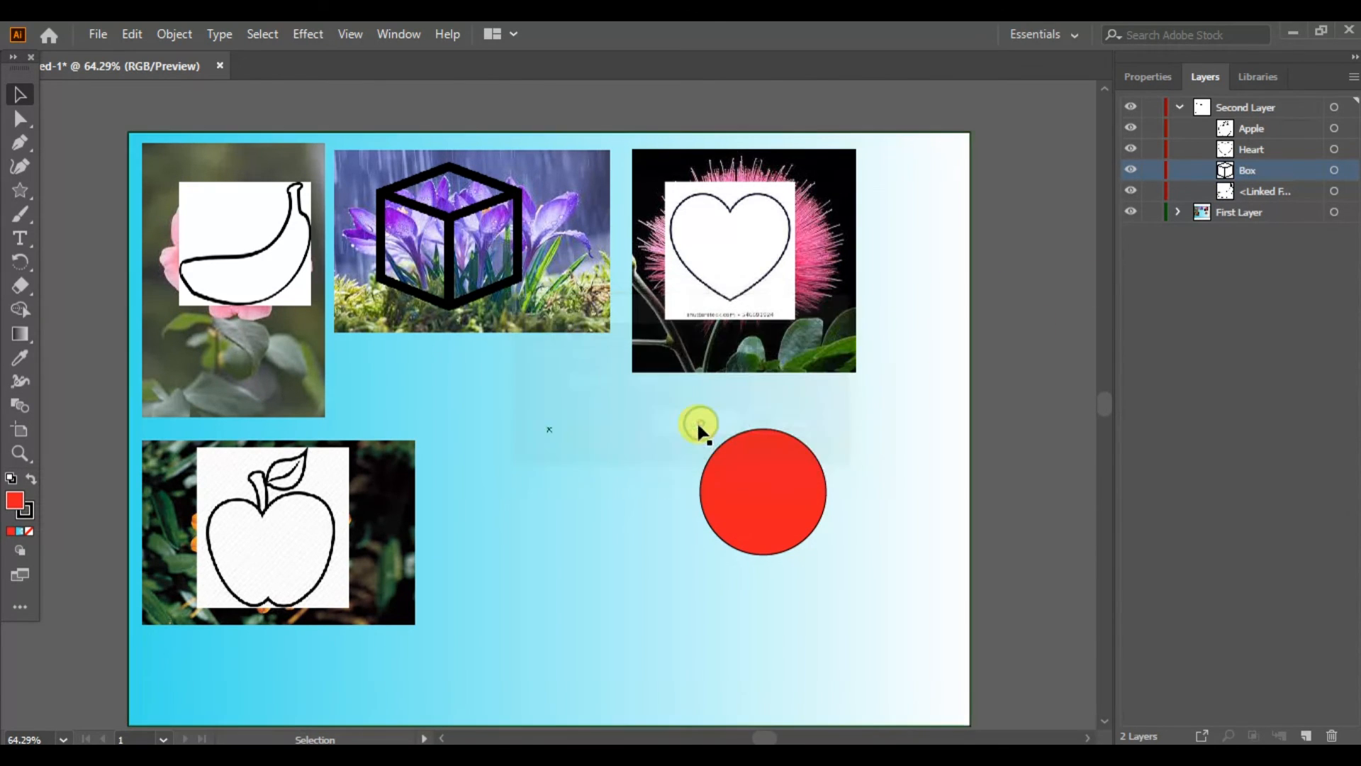
Step: Toggle the visibility of the last linked file in Second Layer to identify it, and rename it as Banana
left_click(1132, 191)
left_click(1131, 191)
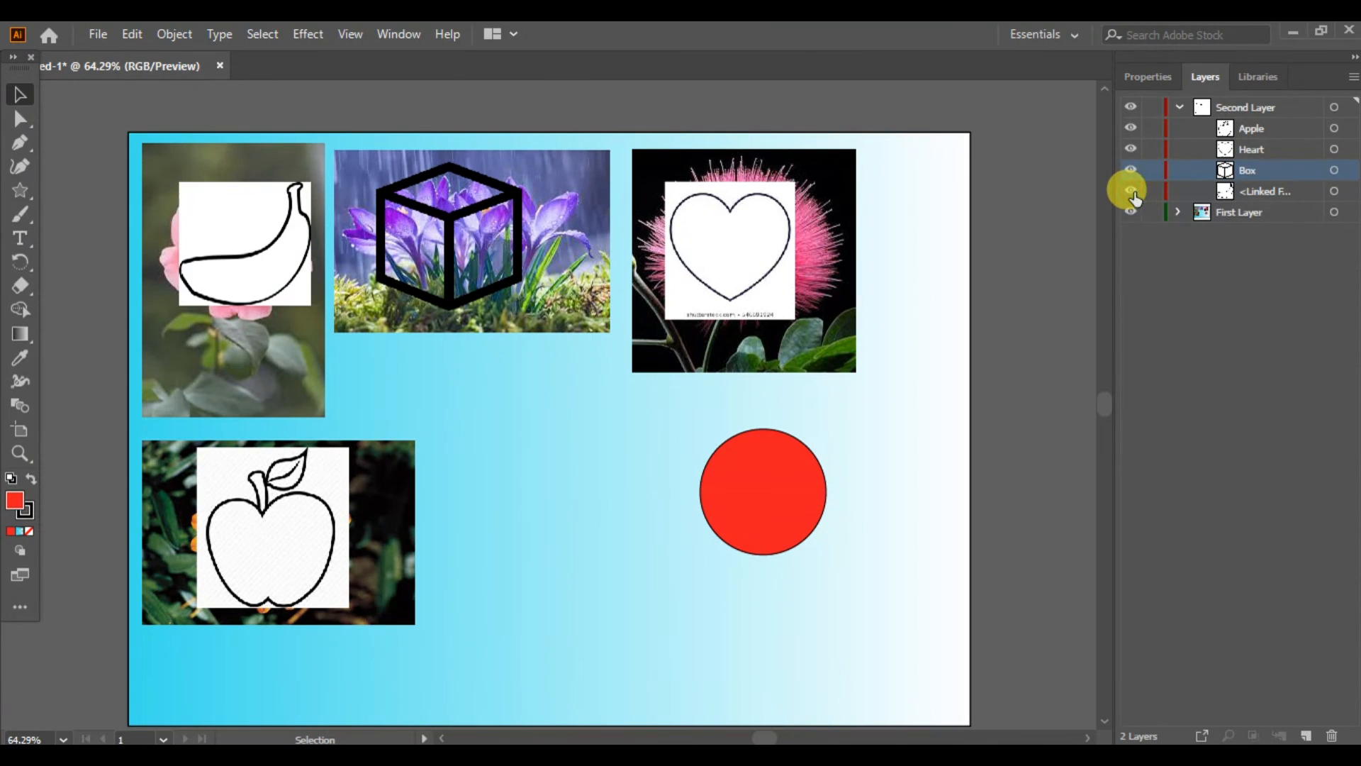
left_click(1227, 194)
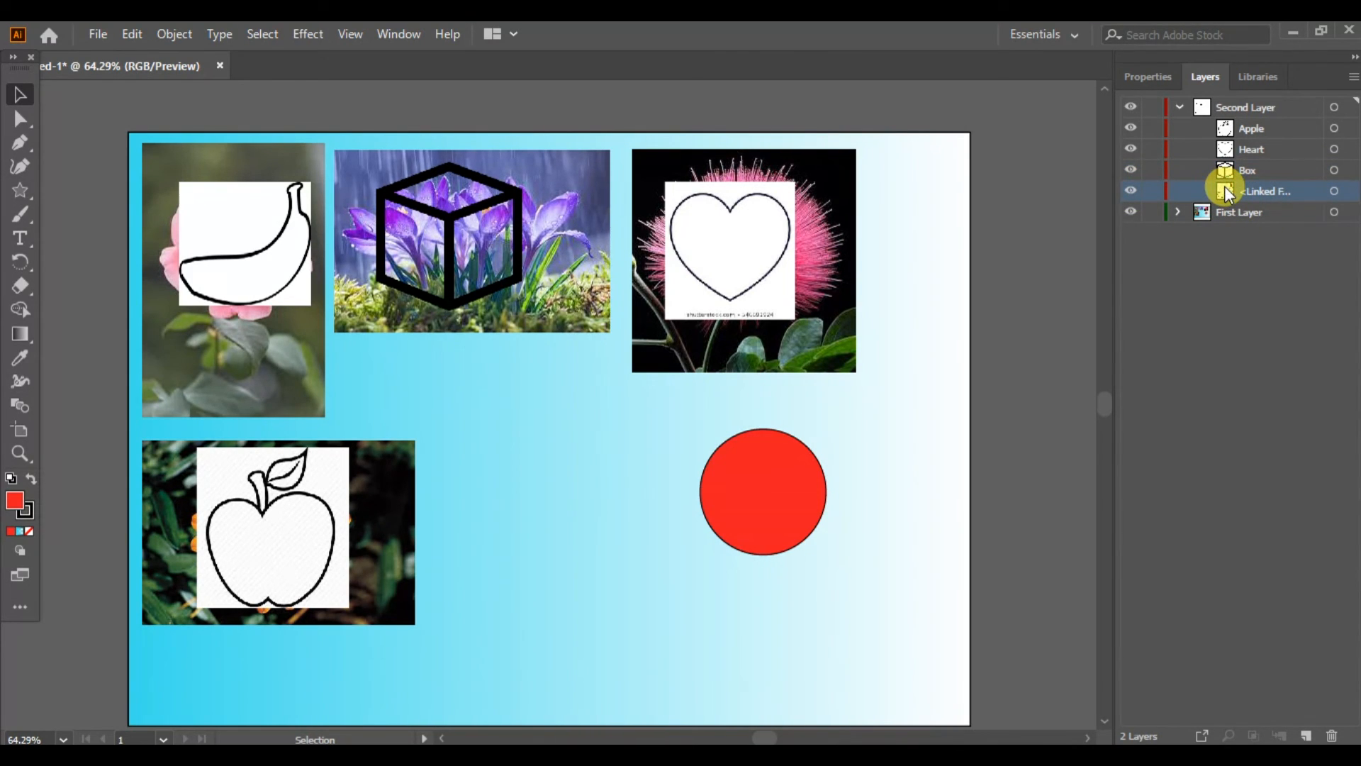
double_click(1224, 186)
type("Banana")
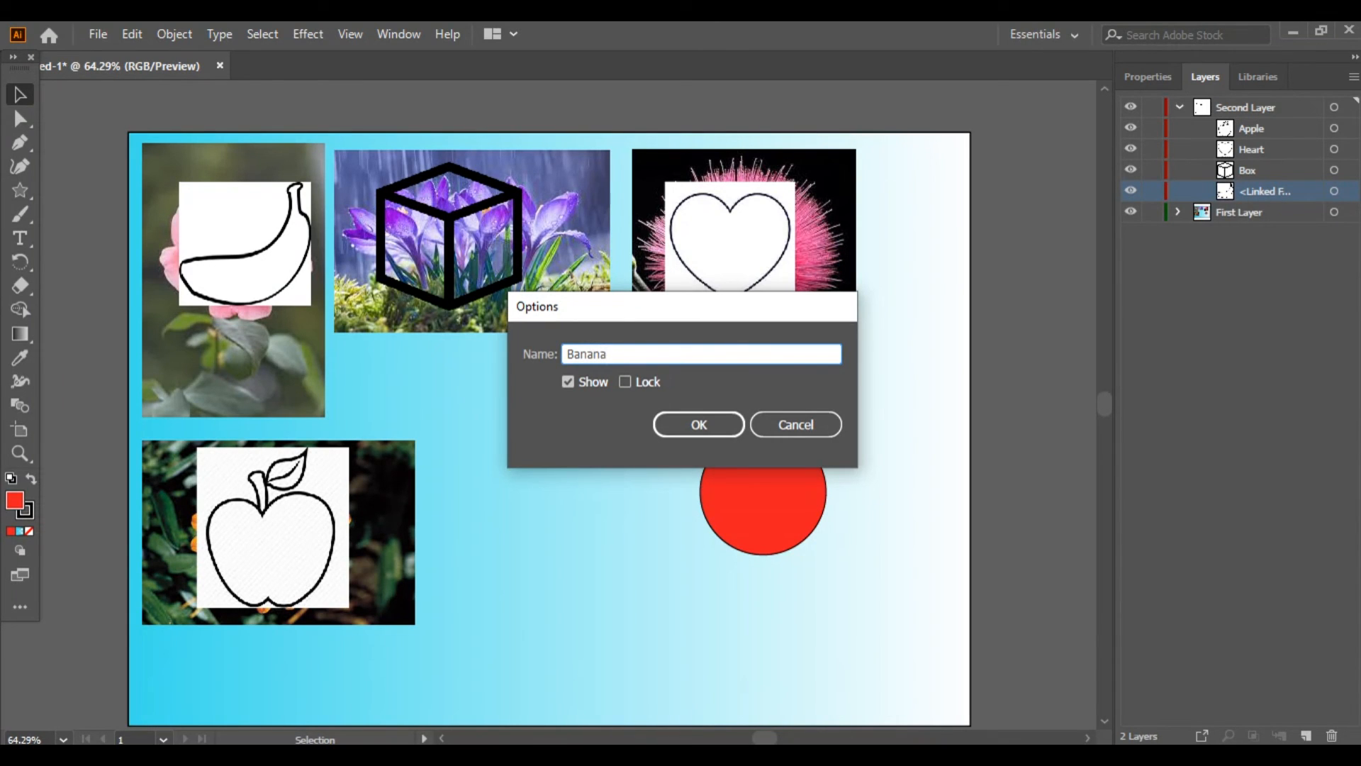
left_click(690, 428)
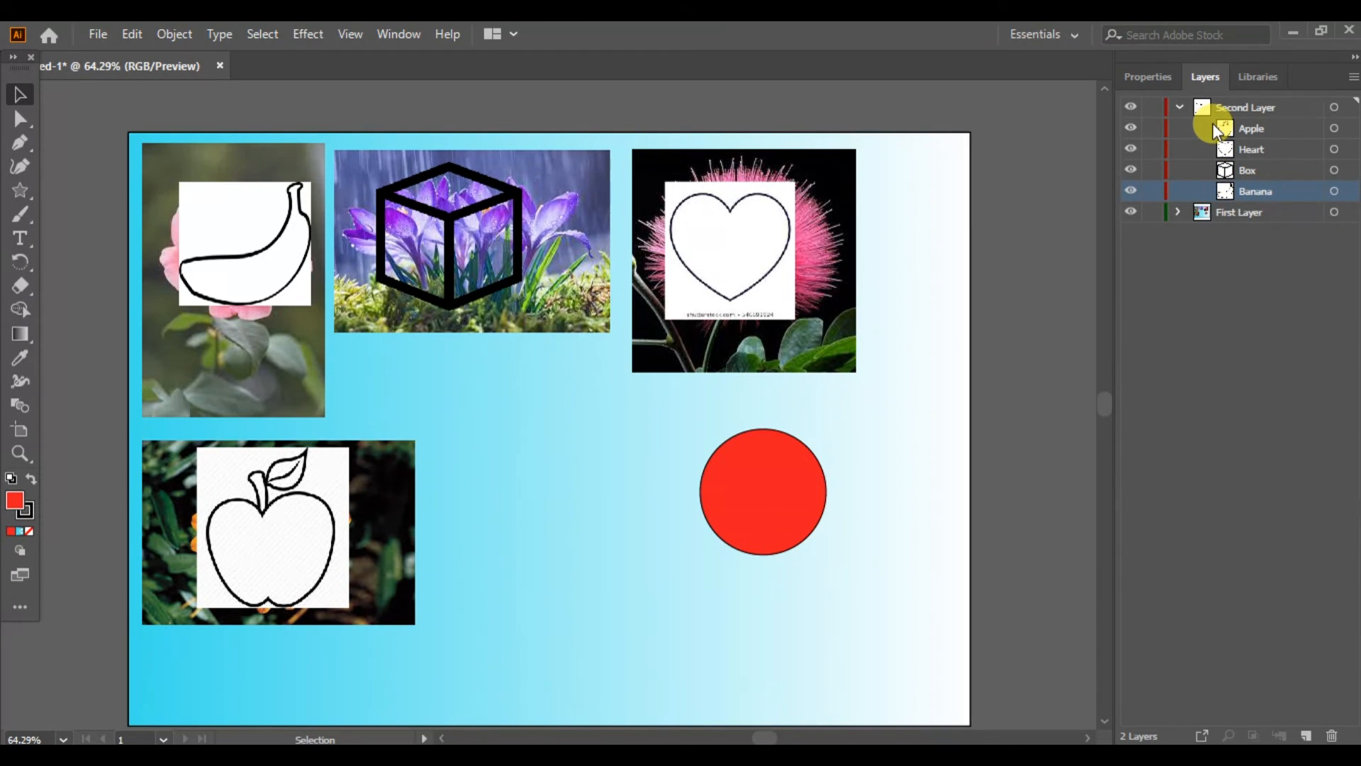
Step: Lock the Banana item in Second Layer and hide the Box, Heart and Apple items
left_click(1131, 170)
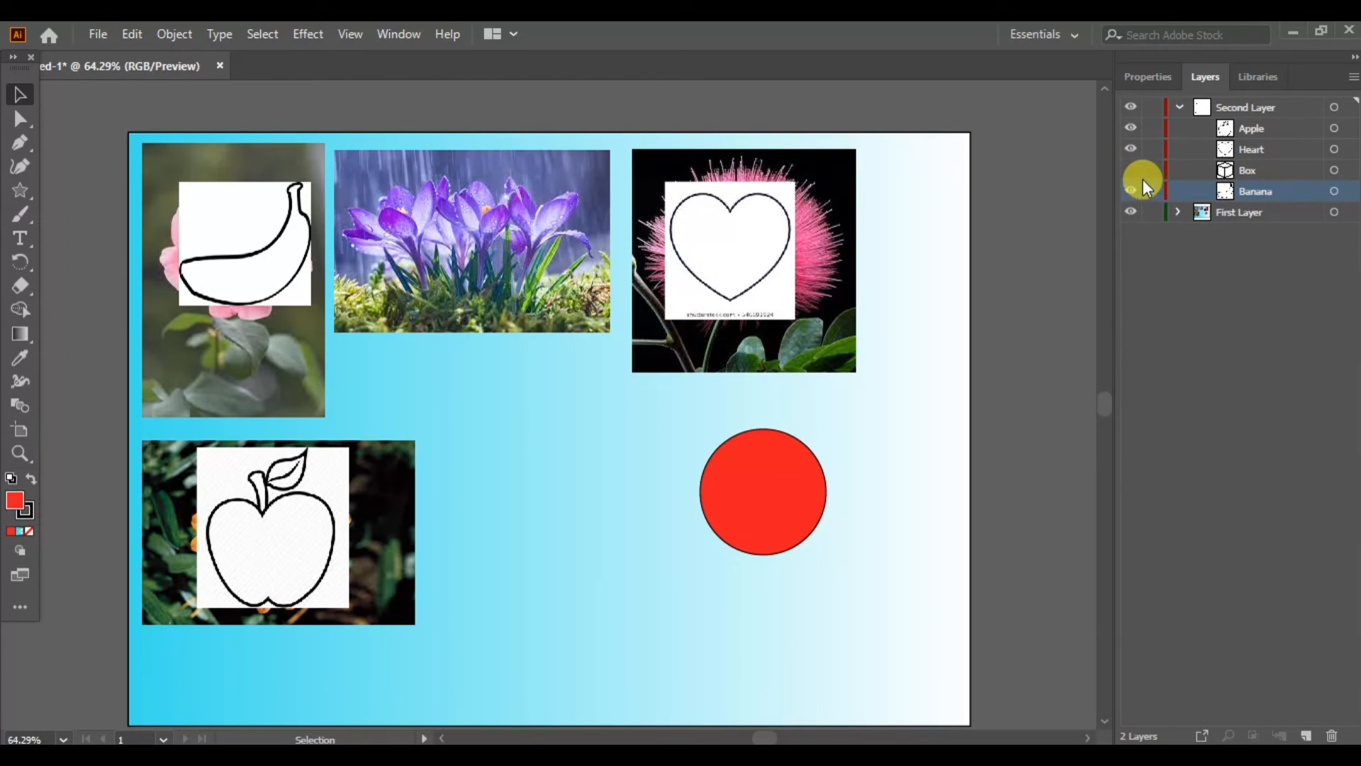
left_click(1130, 170)
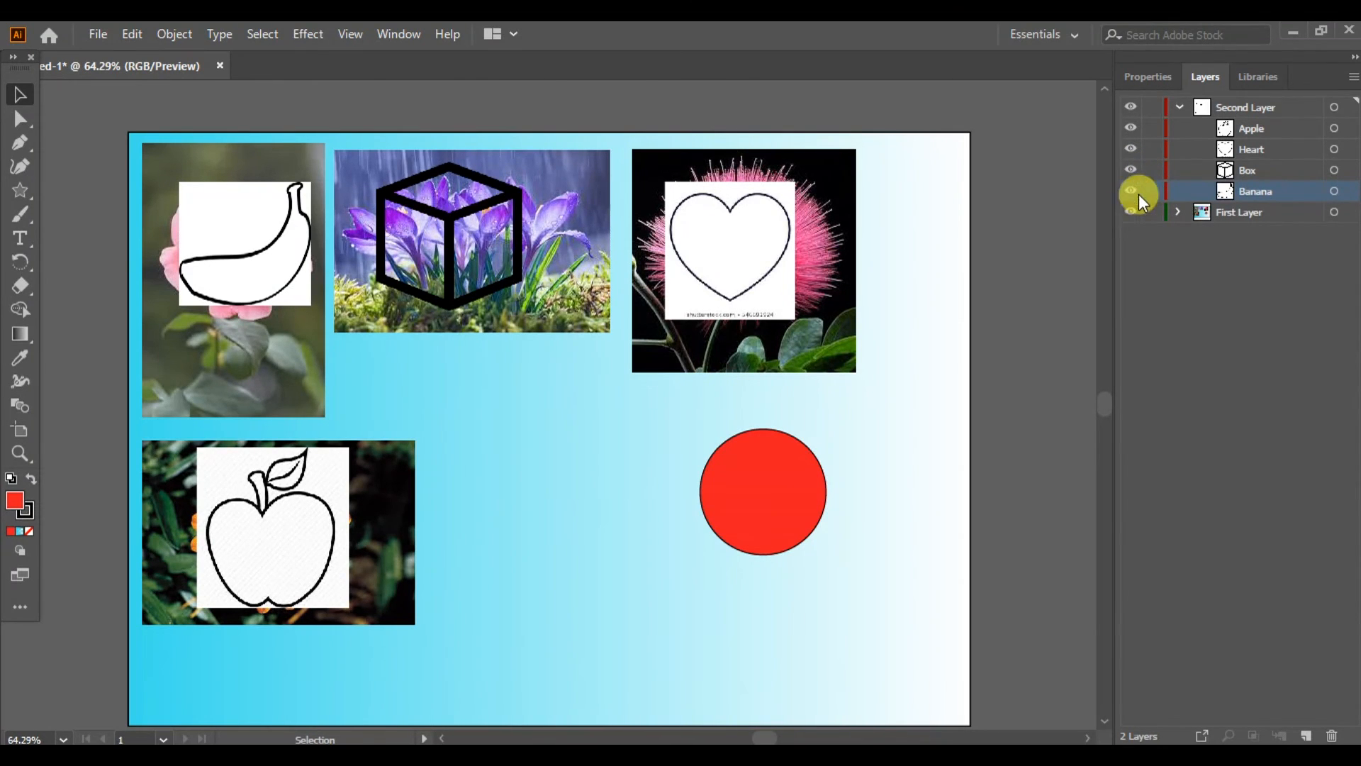
left_click(1151, 192)
left_click(1131, 170)
left_click(1130, 149)
left_click(1130, 128)
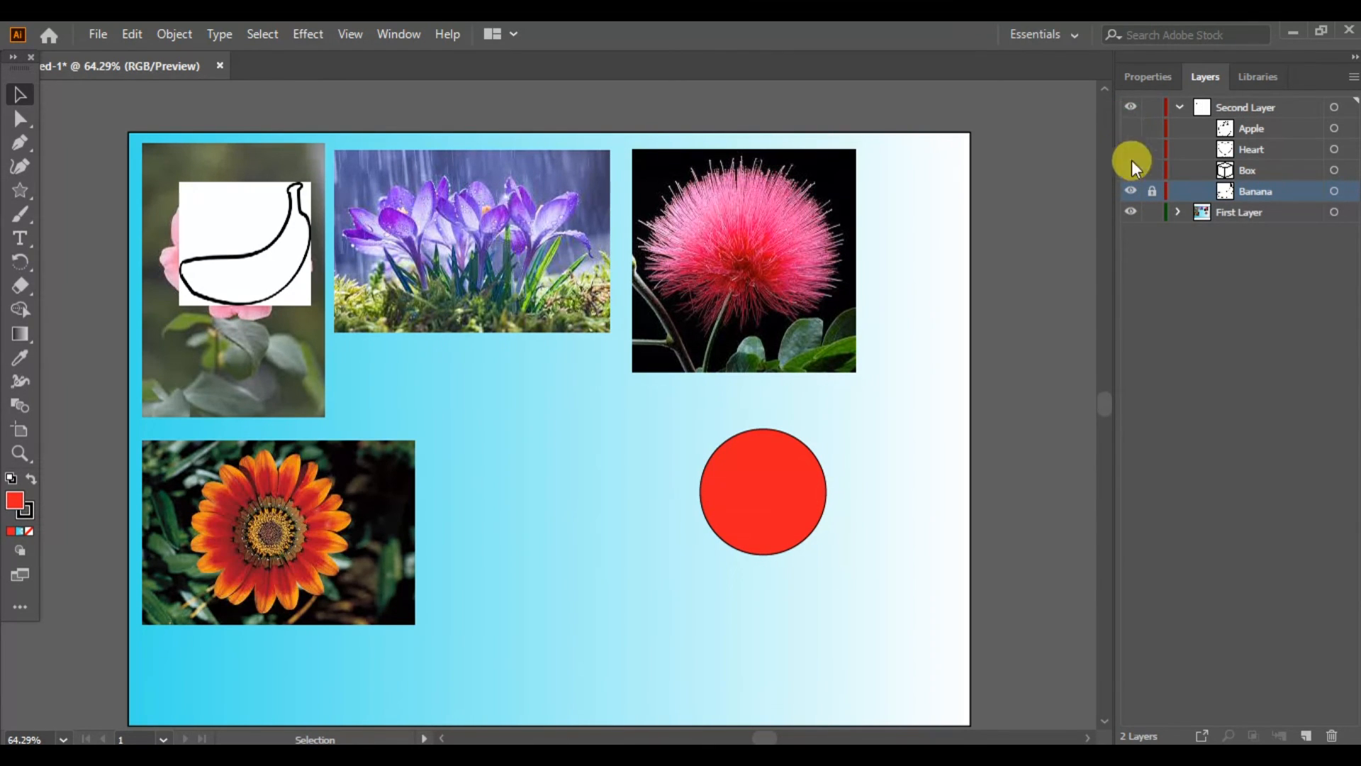
Step: Show the Box, Heart and Apple items of Second Layer again and unlock Banana
left_click(1130, 191)
left_click(1130, 191)
left_click(1152, 191)
left_click(1131, 171)
left_click(1130, 149)
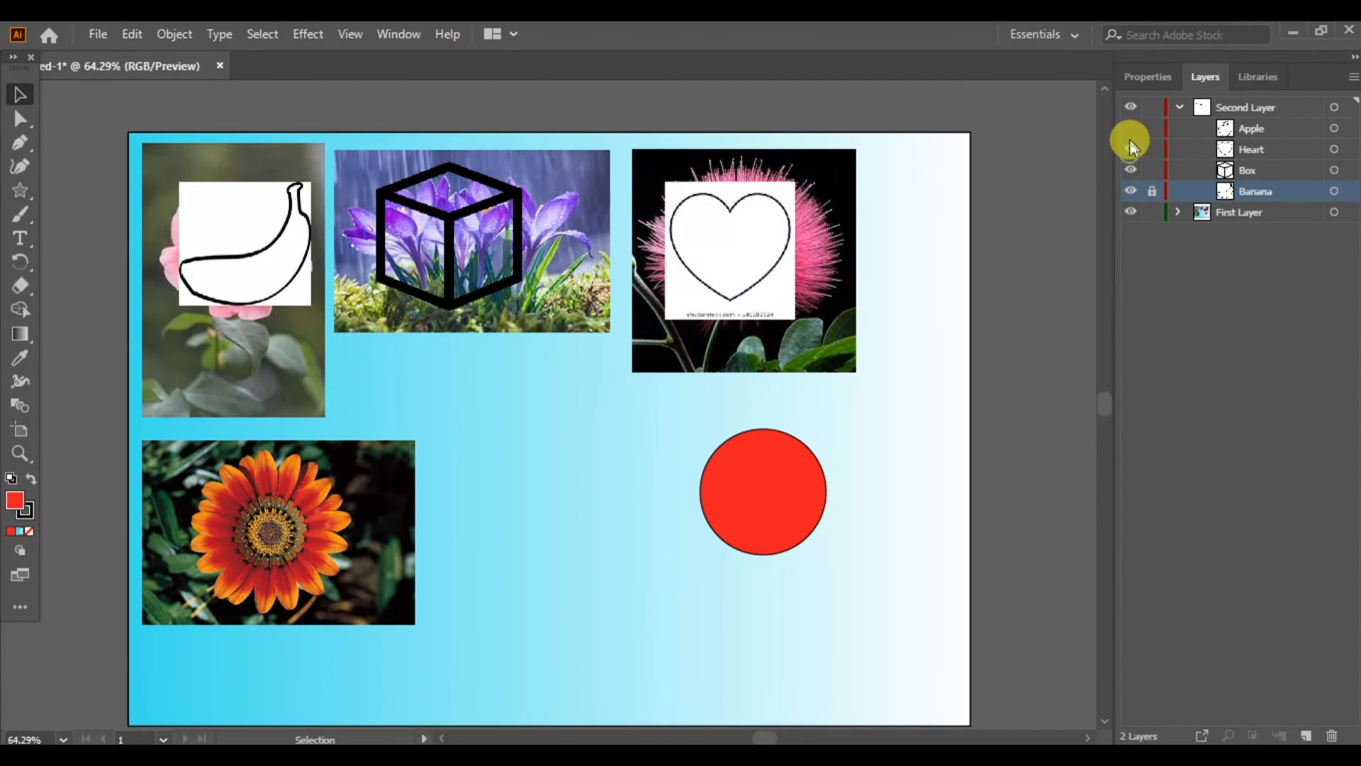
left_click(1130, 128)
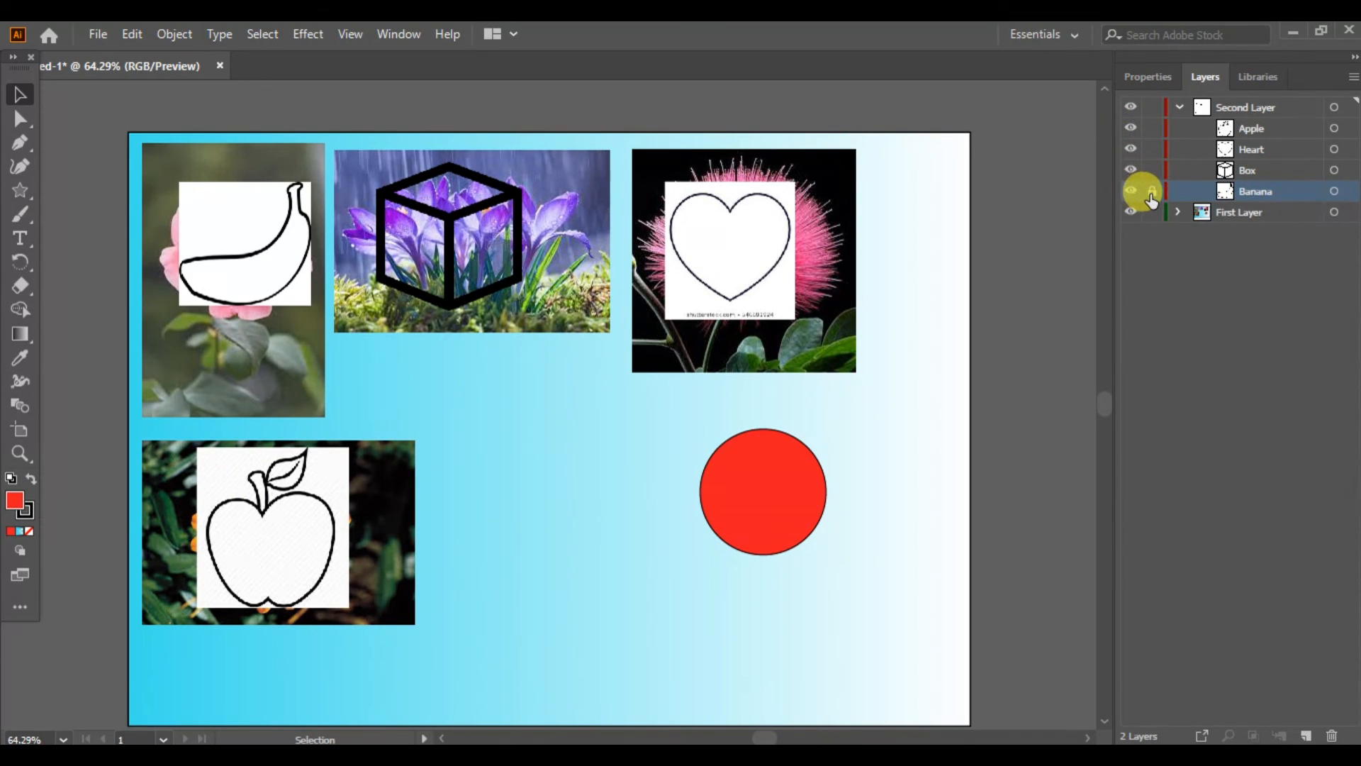
left_click(1151, 193)
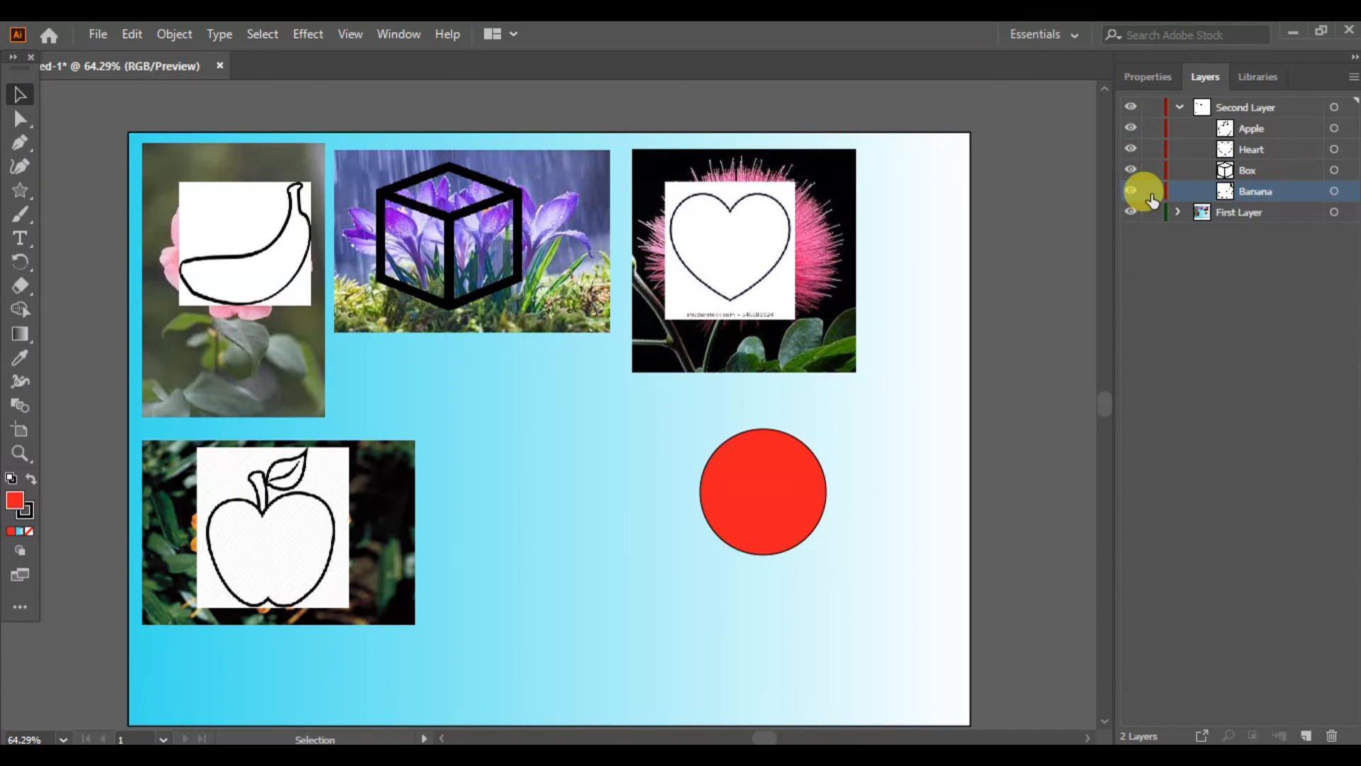